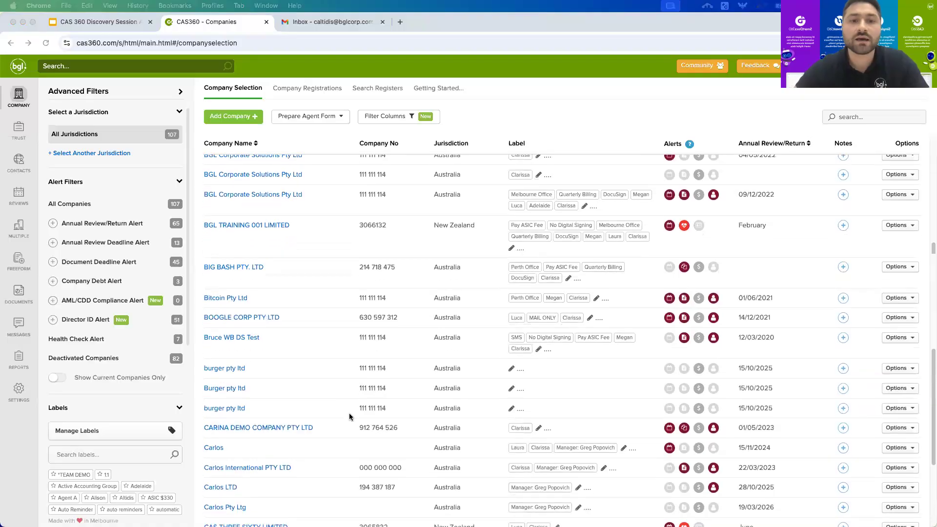
Search the company list for BGL and clear the search to list all companies again.
scroll(350, 416, up, 10)
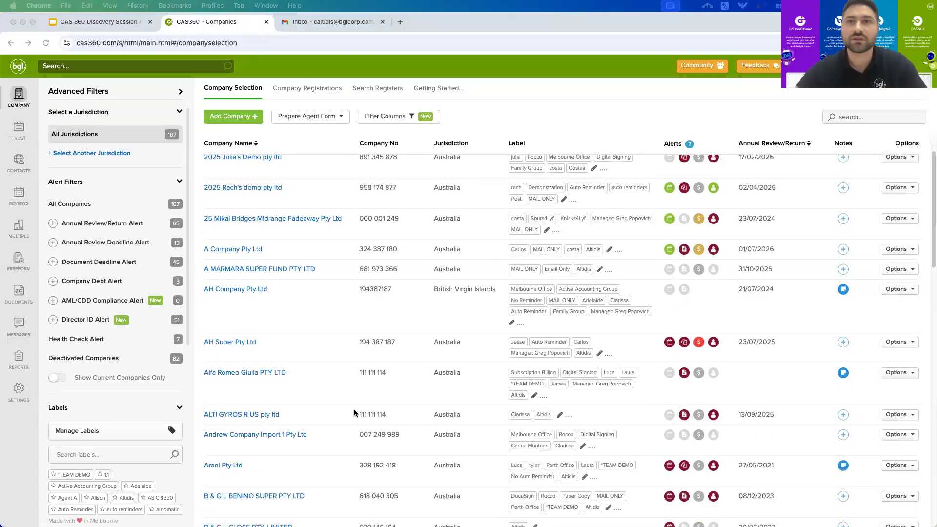
scroll(349, 416, up, 2)
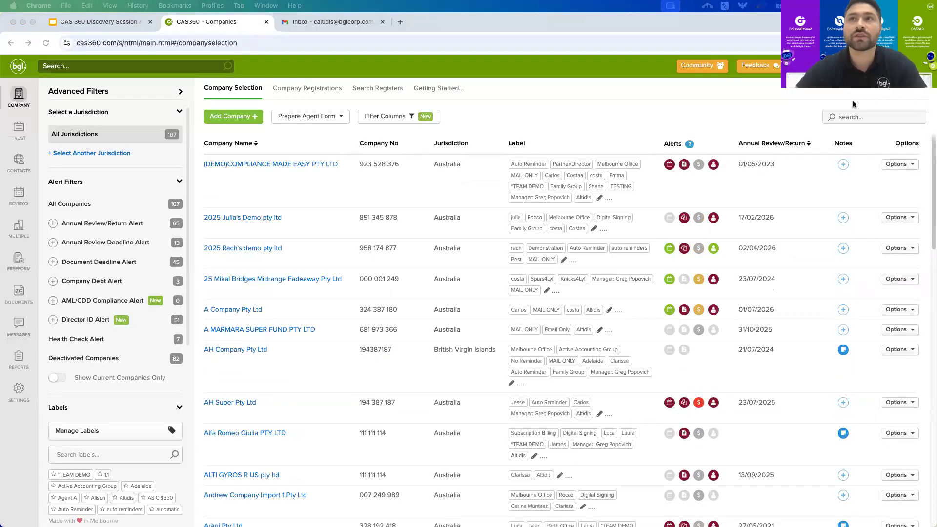
click(862, 118)
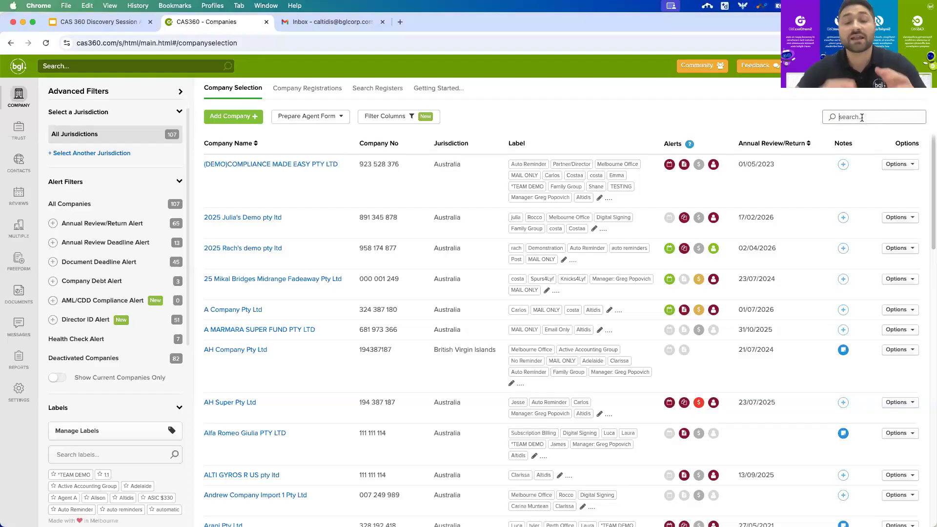
text(BGL)
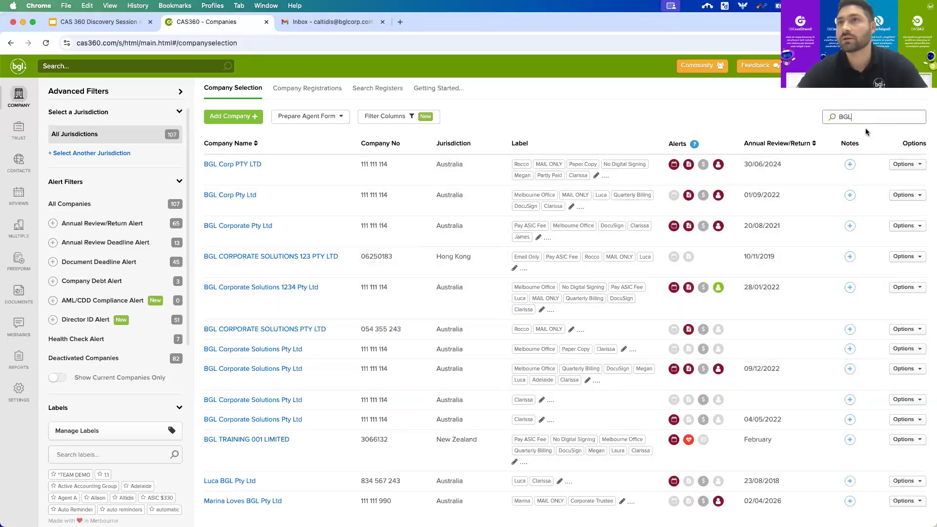
key(BackSpace)
key(BackSpace)
key(BackSpace)
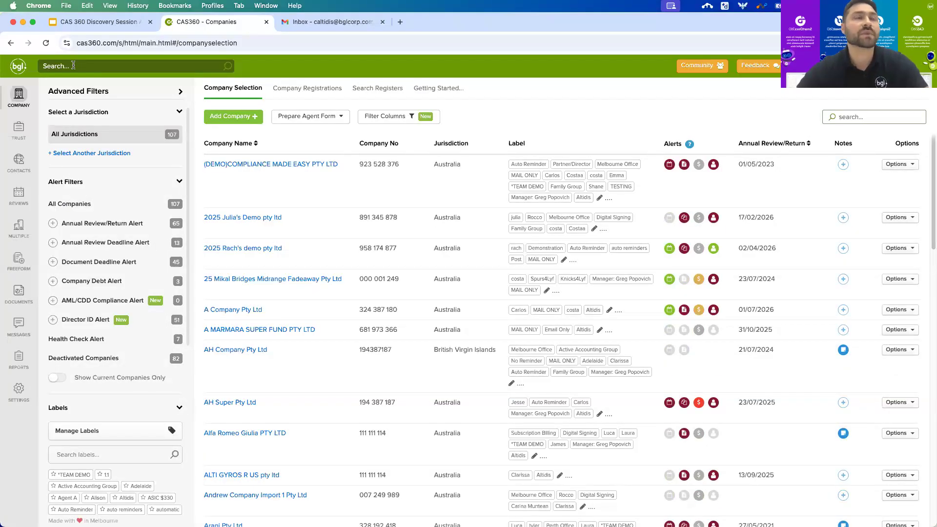
click(55, 65)
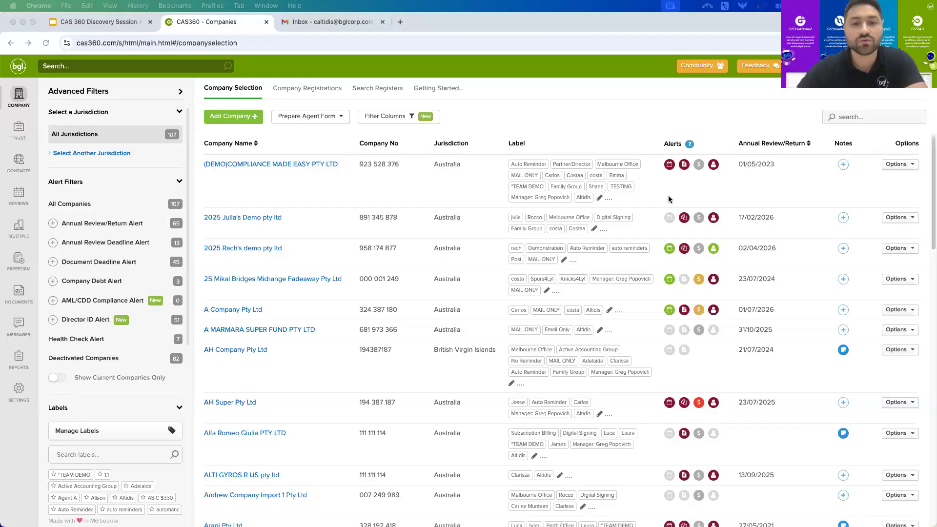
Examine the annual review and document deadline alerts in the company list and their explanations in the alert guide.
double_click(691, 145)
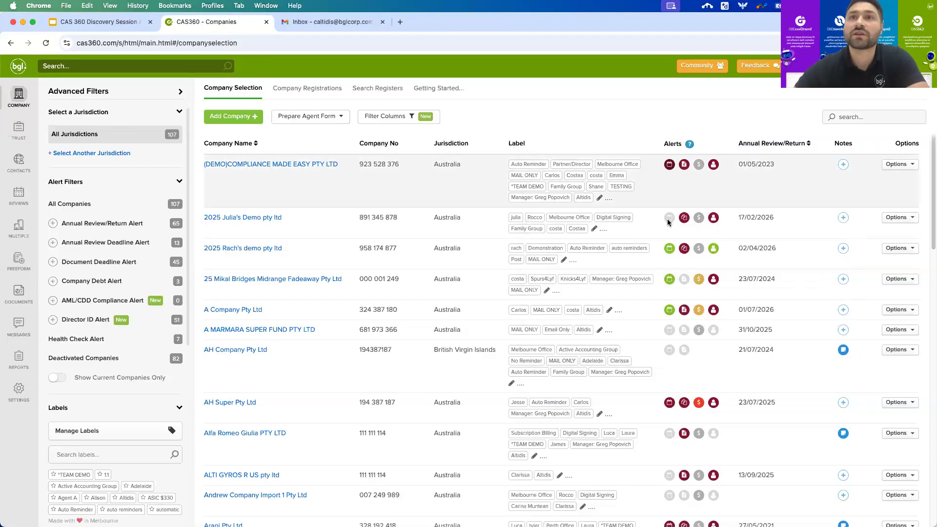
mouse_move(670, 250)
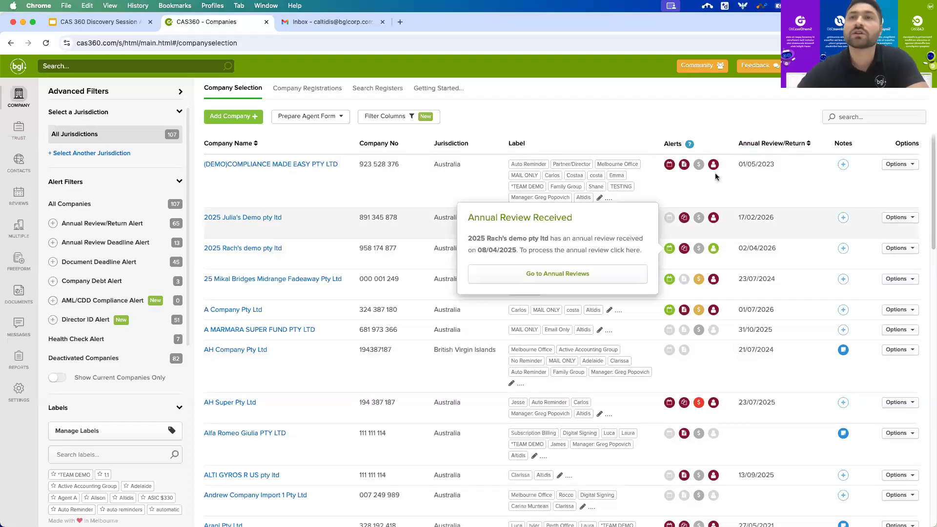
mouse_move(691, 145)
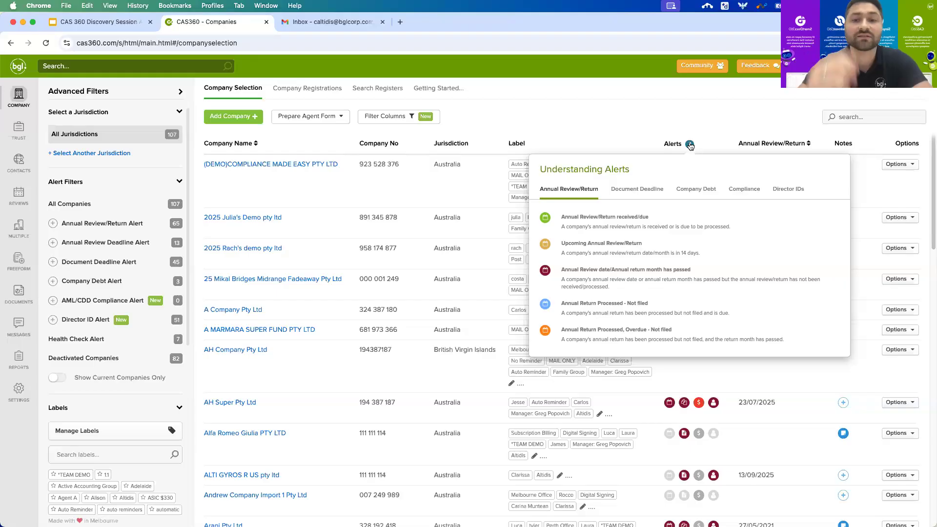
click(634, 190)
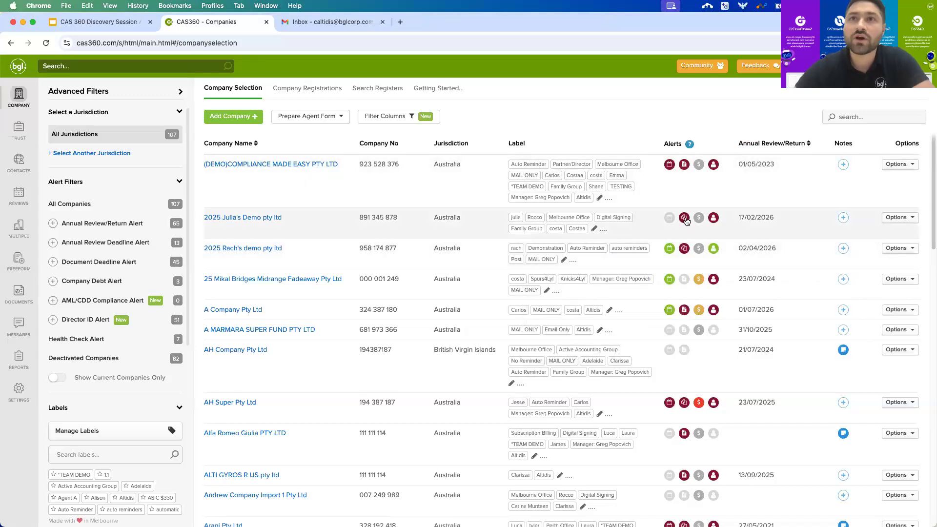
mouse_move(685, 220)
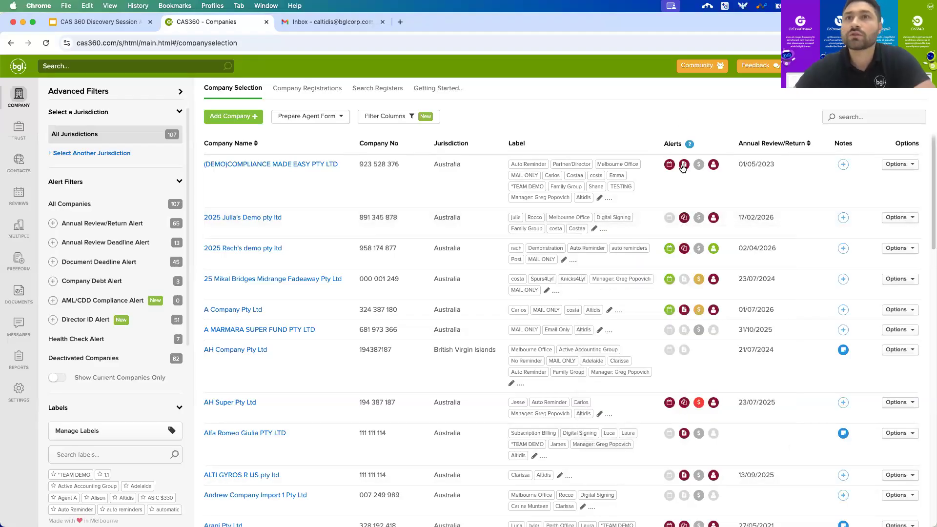
mouse_move(683, 164)
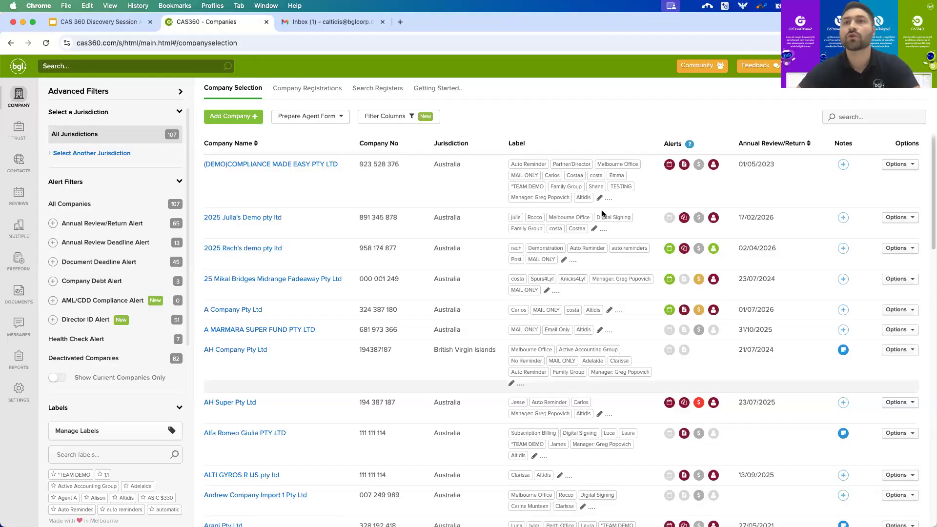
Inspect AH Super Pty Ltd's outstanding ASIC debt alert, review its Post Billpay payment page, and return to the company list.
mouse_move(699, 409)
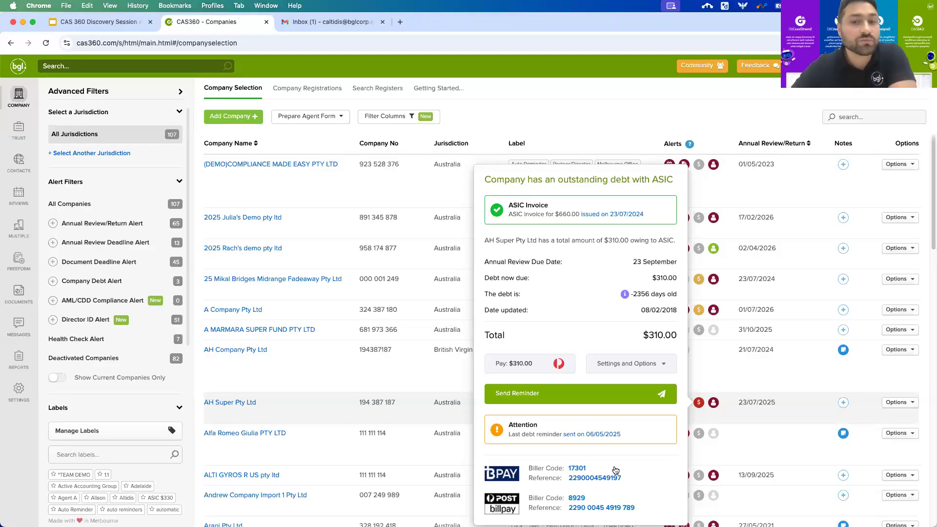
click(528, 373)
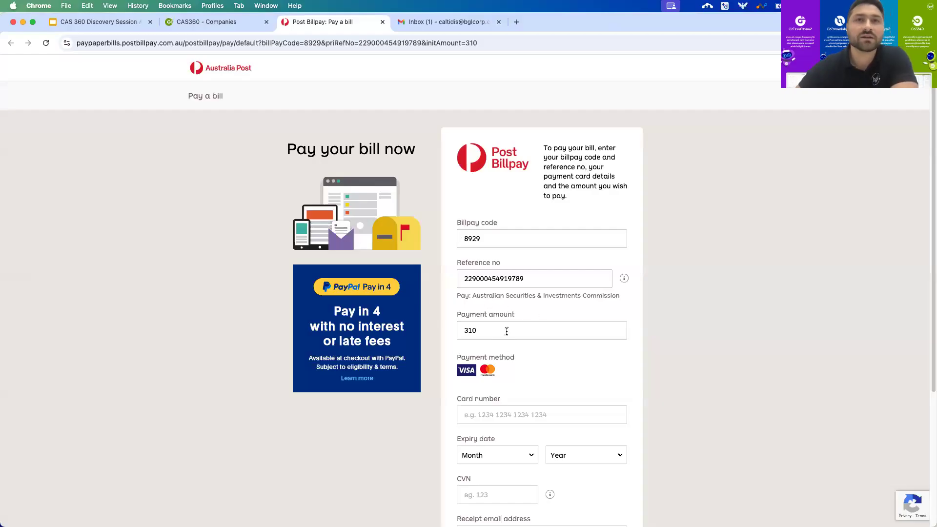
scroll(629, 330, down, 3)
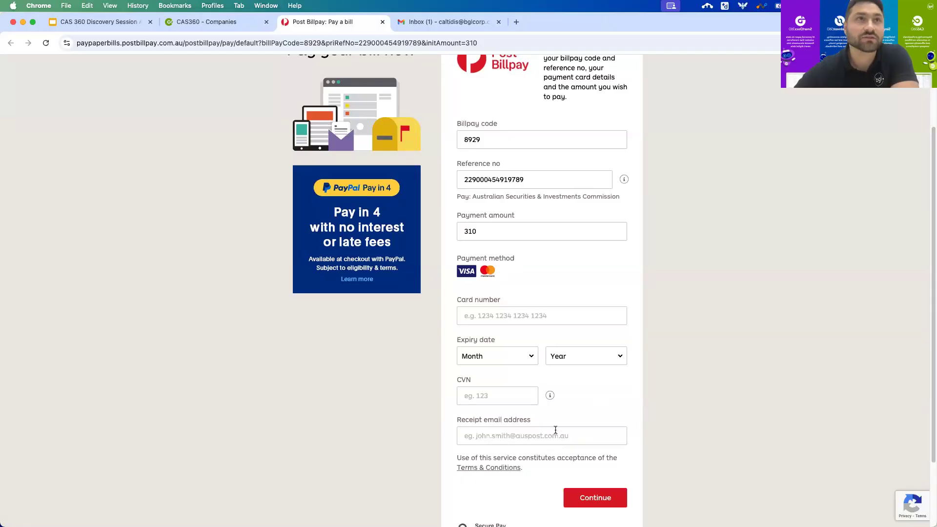
click(223, 22)
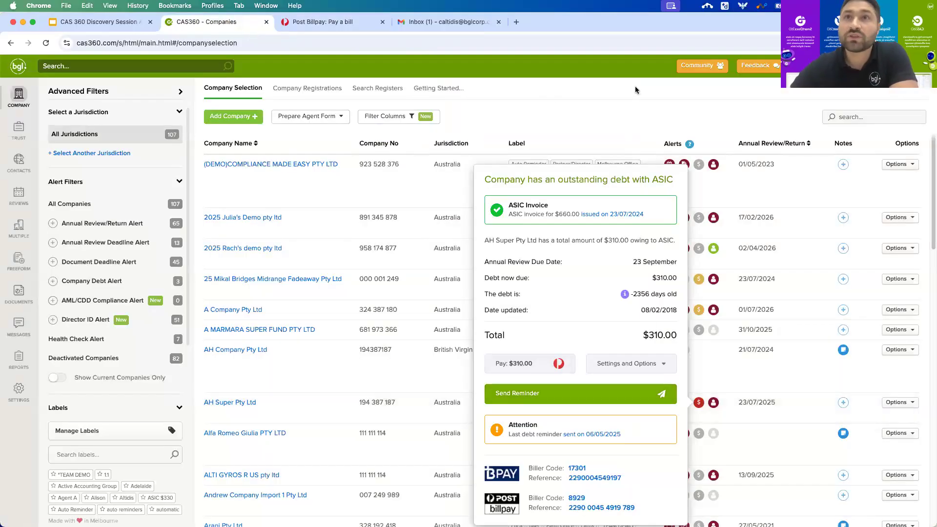
click(632, 140)
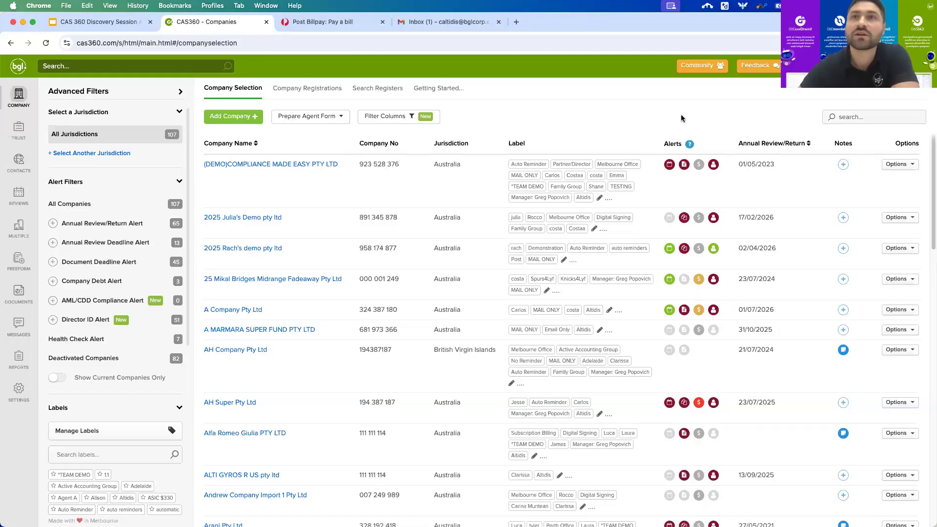
Review the company debt reminder for AH Super Pty Ltd with SMS as the sending method and close it unsent.
scroll(690, 295, down, 1)
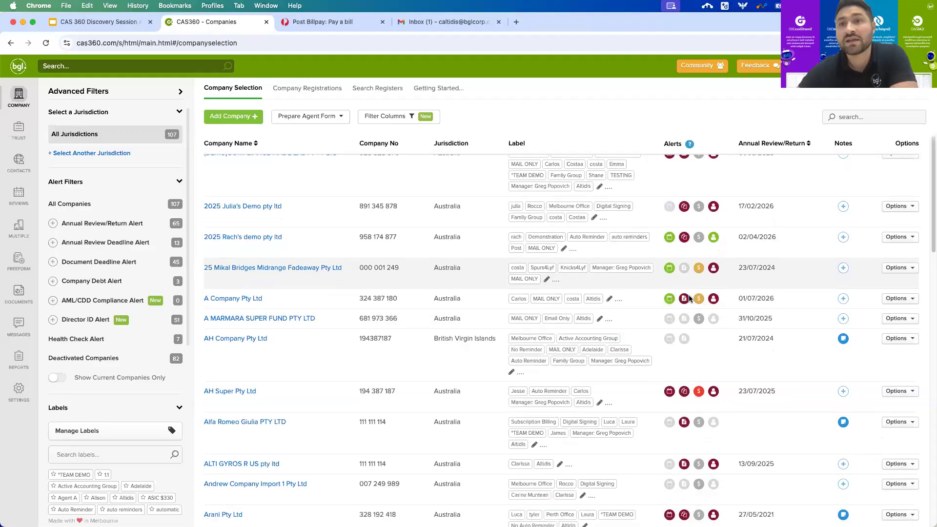
click(700, 382)
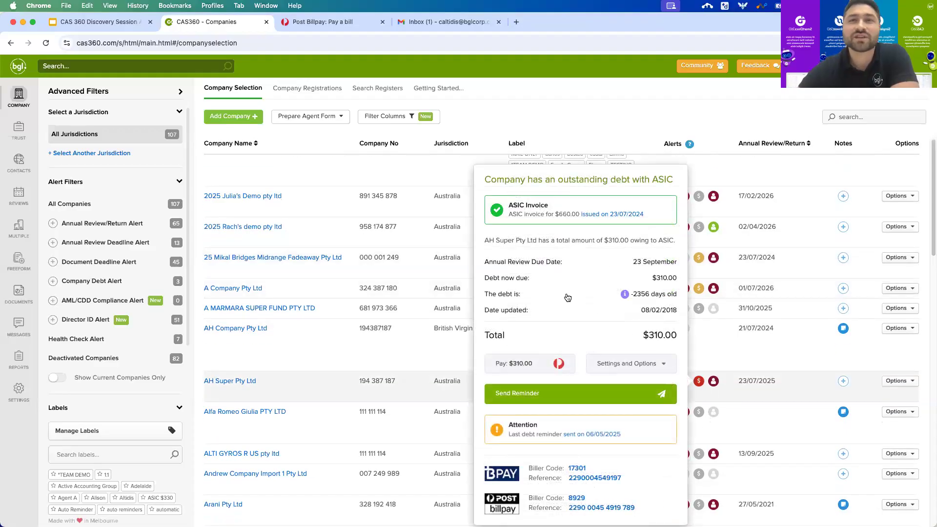
click(563, 393)
click(547, 133)
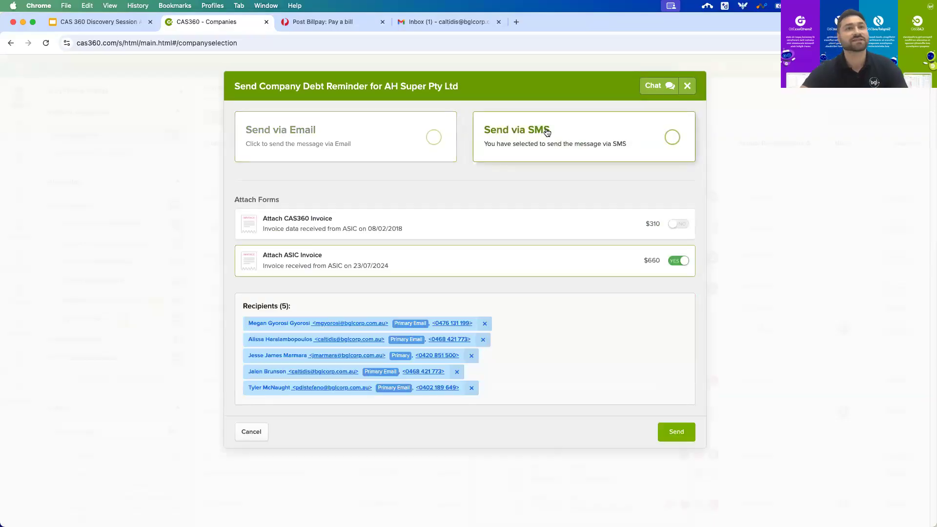
click(694, 94)
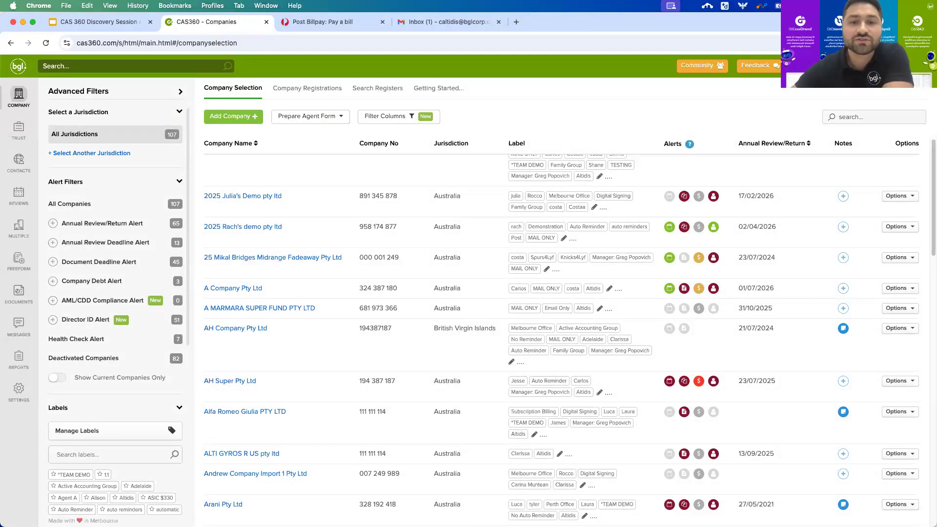
Read the alert guide's Director IDs section, then review the Director IDs of 2025 Julia's Demo pty ltd and close them.
click(690, 144)
click(791, 189)
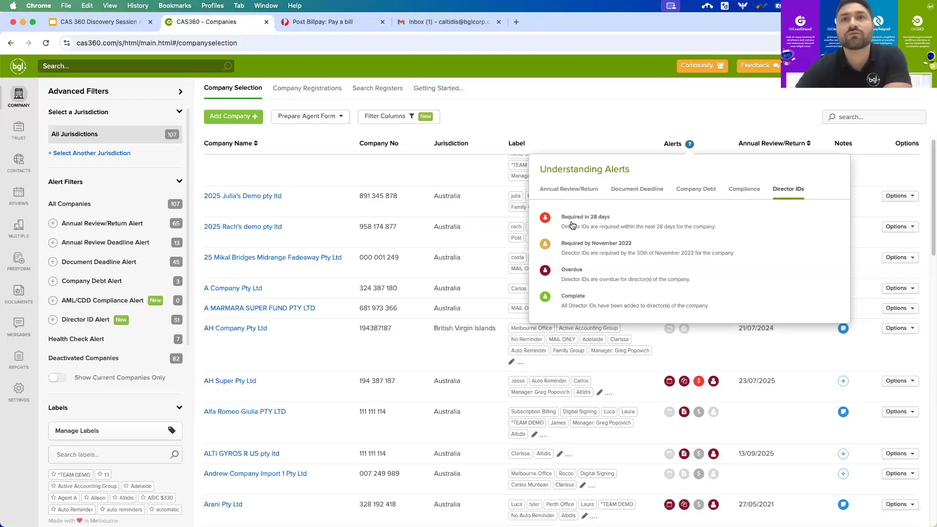
mouse_move(689, 144)
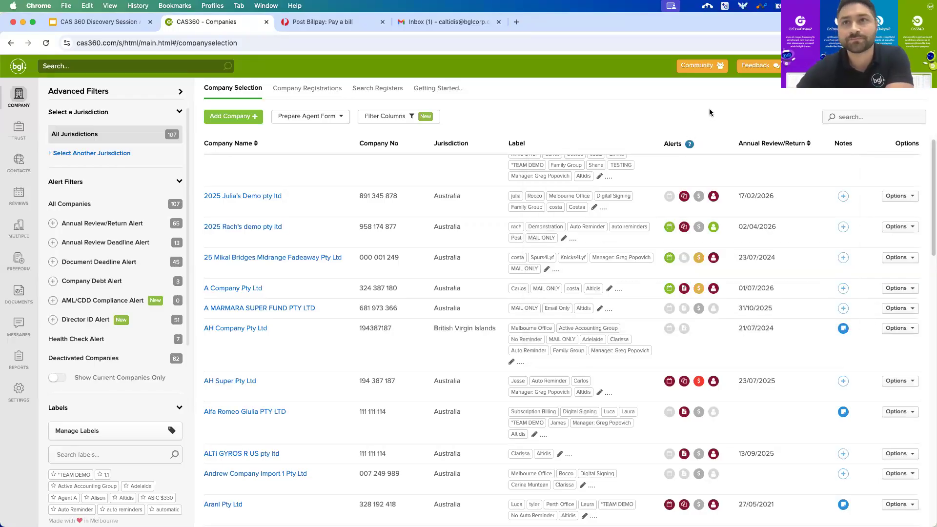
mouse_move(714, 196)
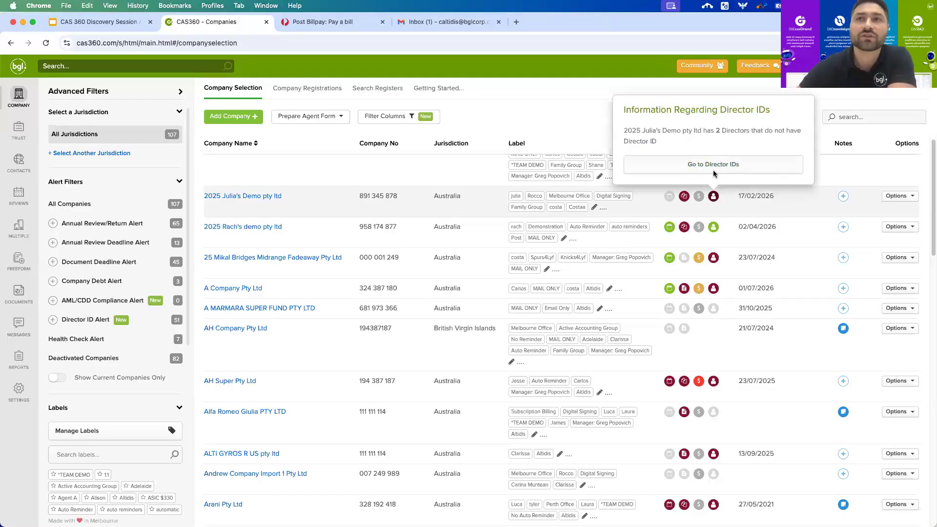
click(713, 168)
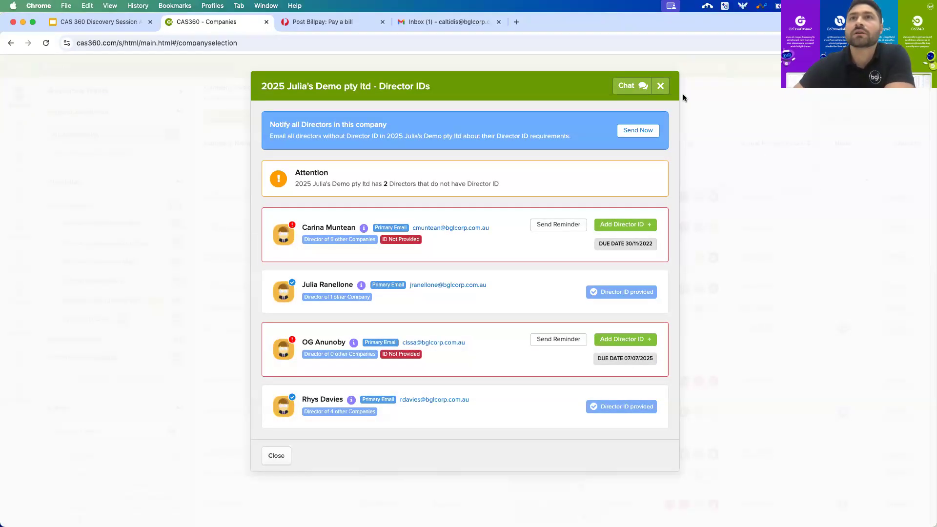
click(662, 86)
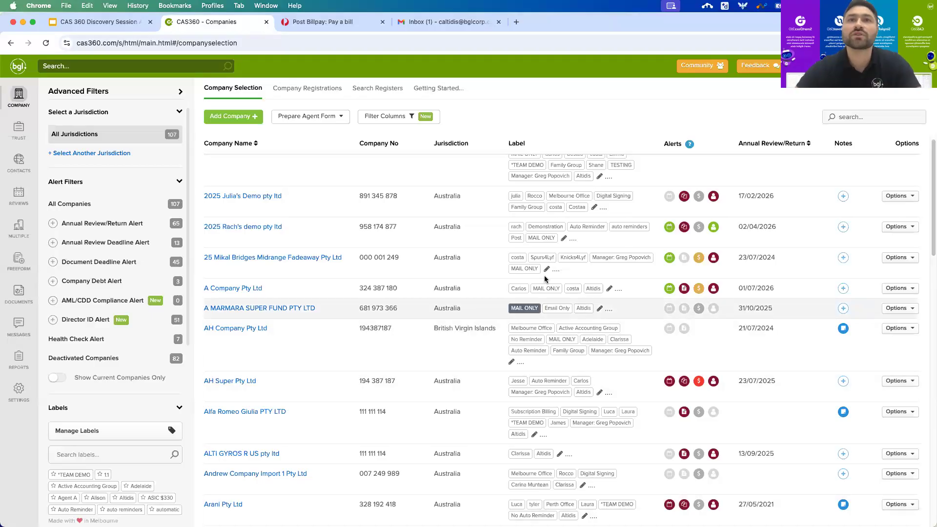
Add a label with the staff member's first name to (DEMO)COMPLIANCE MADE EASY PTY LTD.
scroll(544, 275, up, 1)
click(599, 199)
text(Costa)
key(Return)
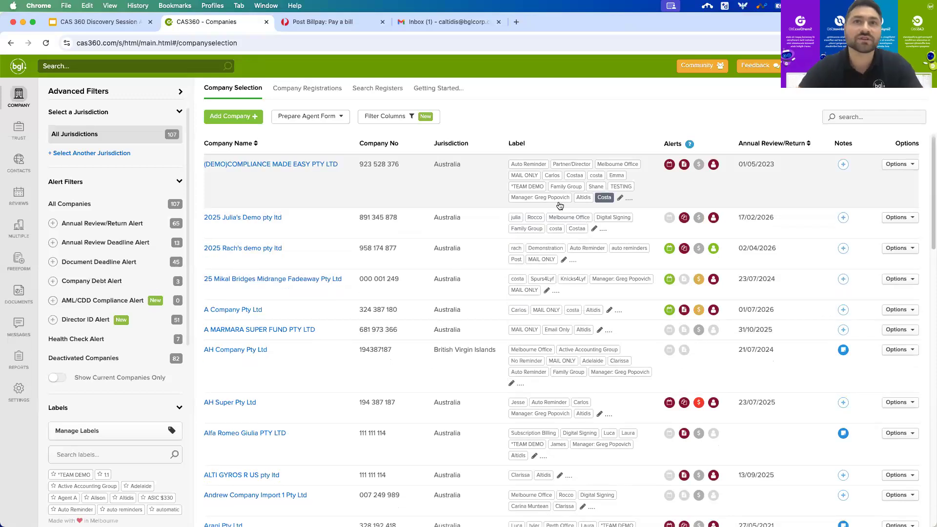
Filter the company list by the staff member's surname label and remove that filter again.
scroll(122, 463, down, 3)
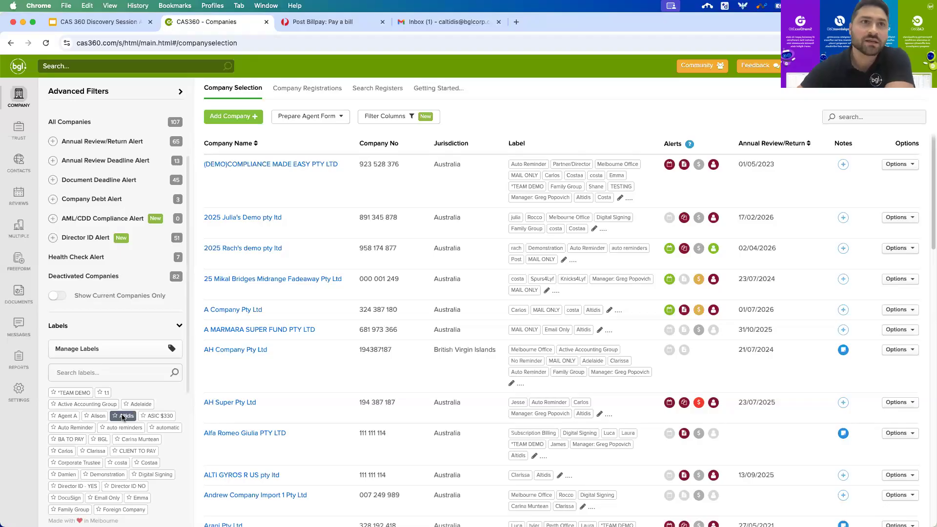
click(123, 416)
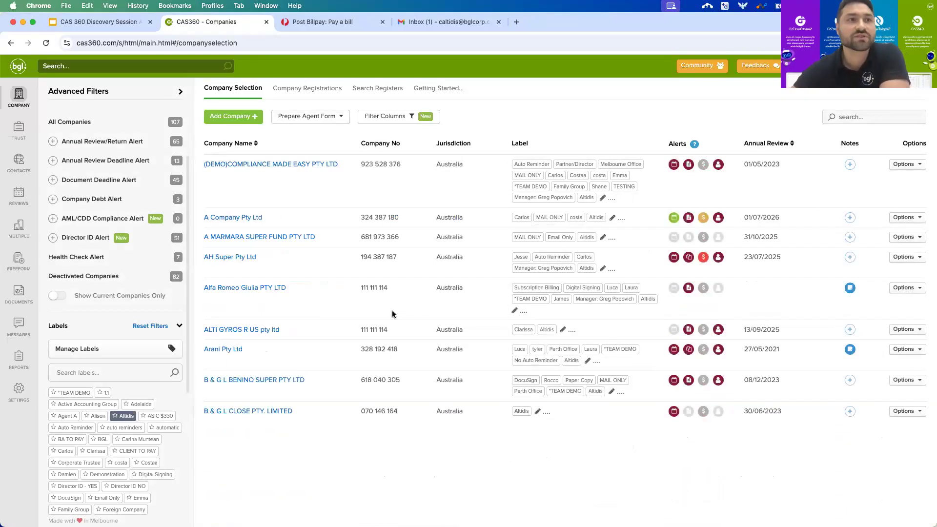
click(122, 417)
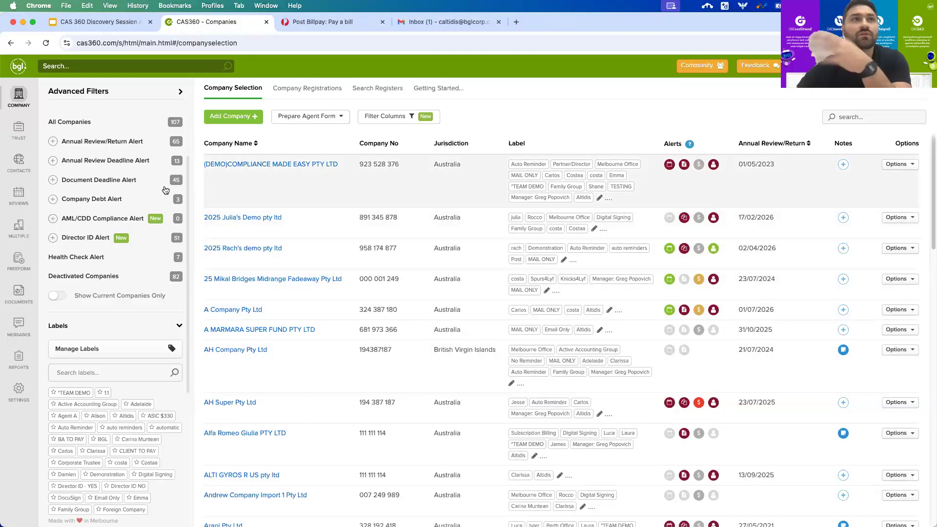
Filter the companies by Annual Review/Return Alert and by Company Debt Alert, and return to All Companies.
click(99, 164)
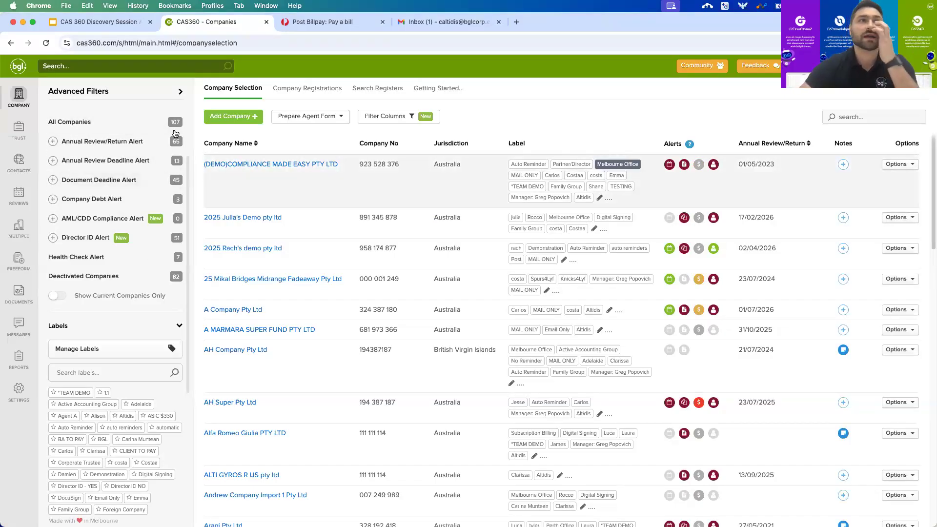
click(89, 143)
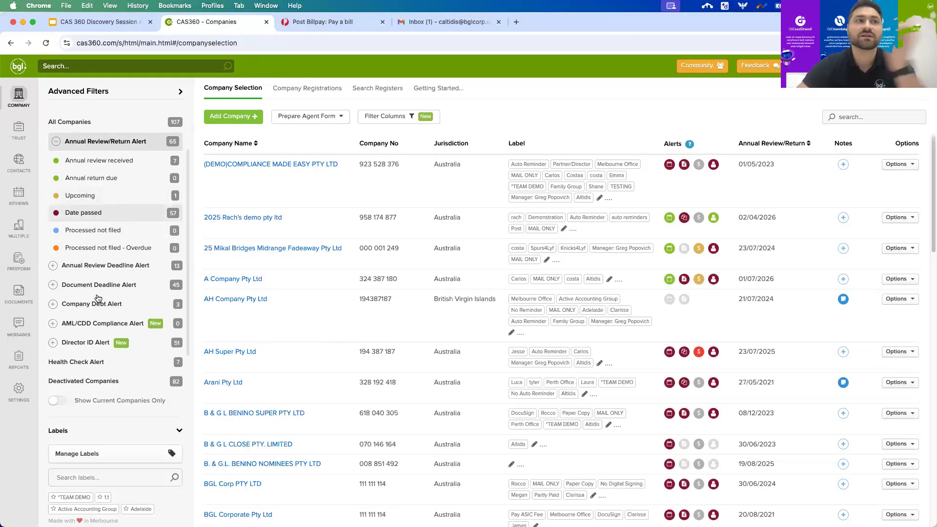
click(108, 308)
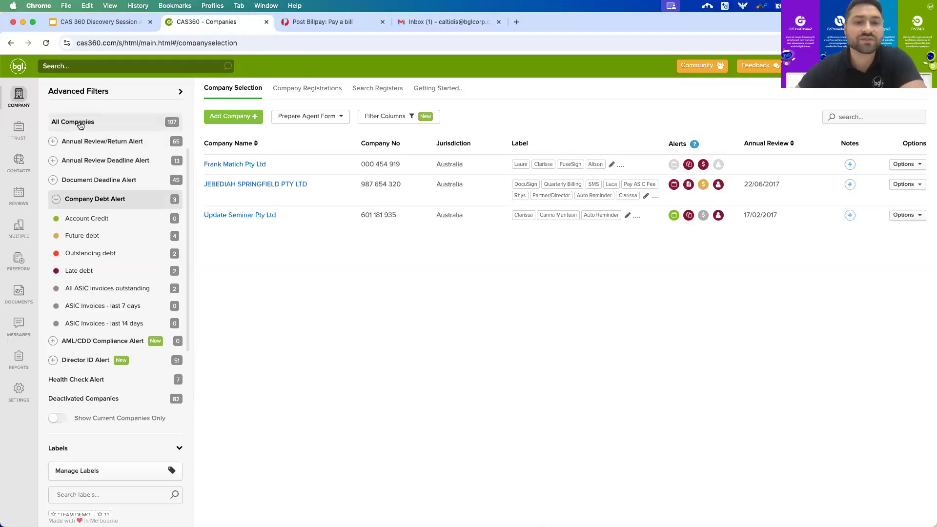
click(80, 125)
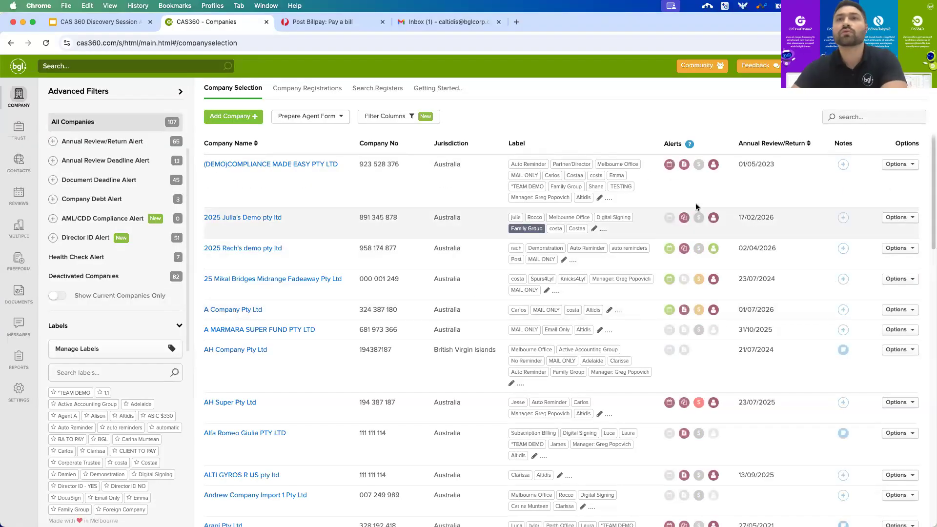
Check the annual review alert of 2025 Rach's demo pty ltd, then examine A Company Pty Ltd's comparison report in the annual reviews.
click(669, 248)
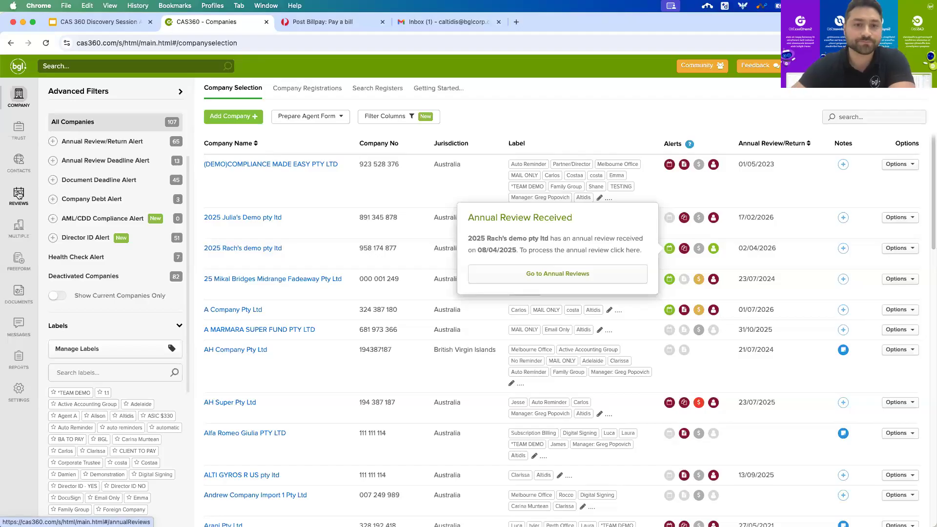
click(18, 195)
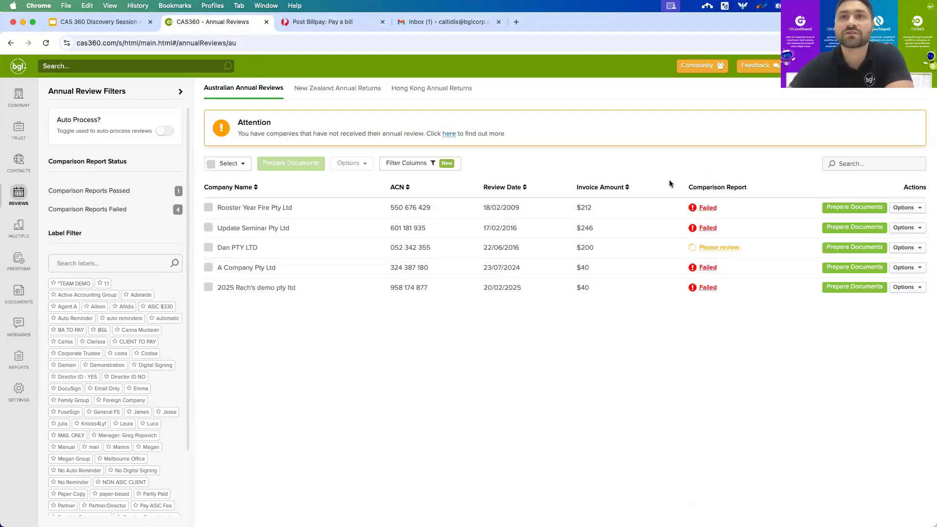
click(716, 269)
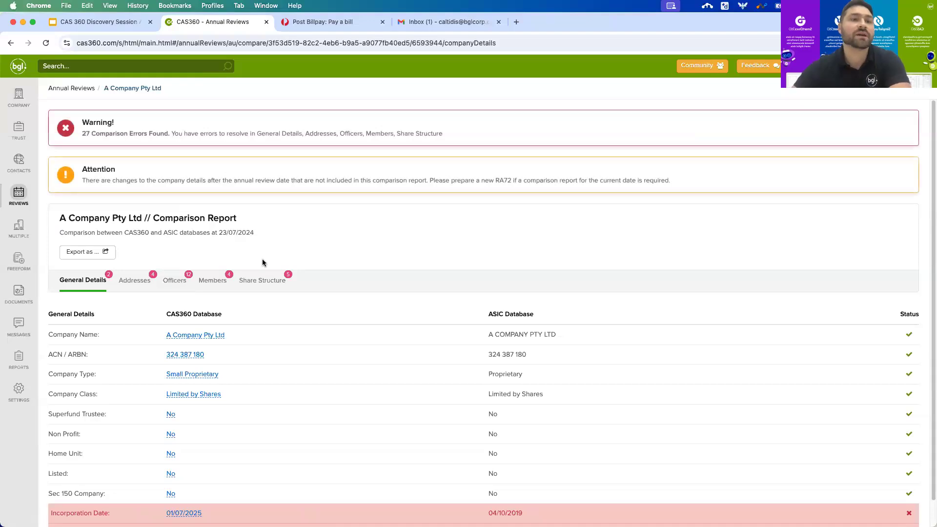
scroll(264, 263, down, 1)
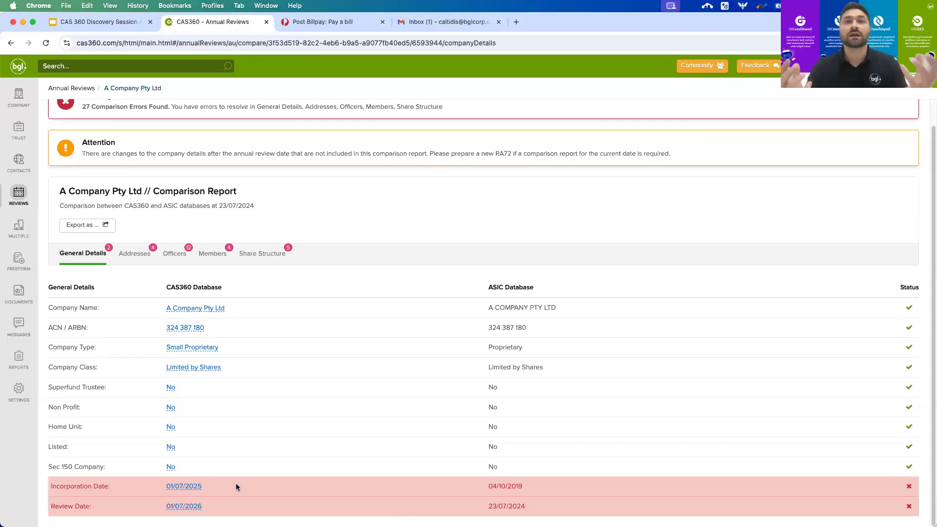
Open the Incorporation Date in the comparison report for editing, dismiss it without saving, and return to the annual reviews list.
click(177, 486)
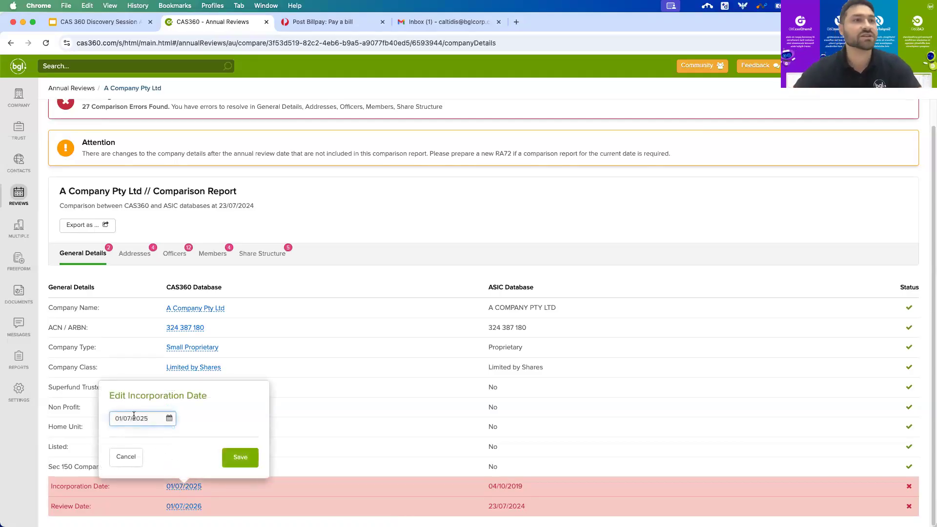
click(402, 220)
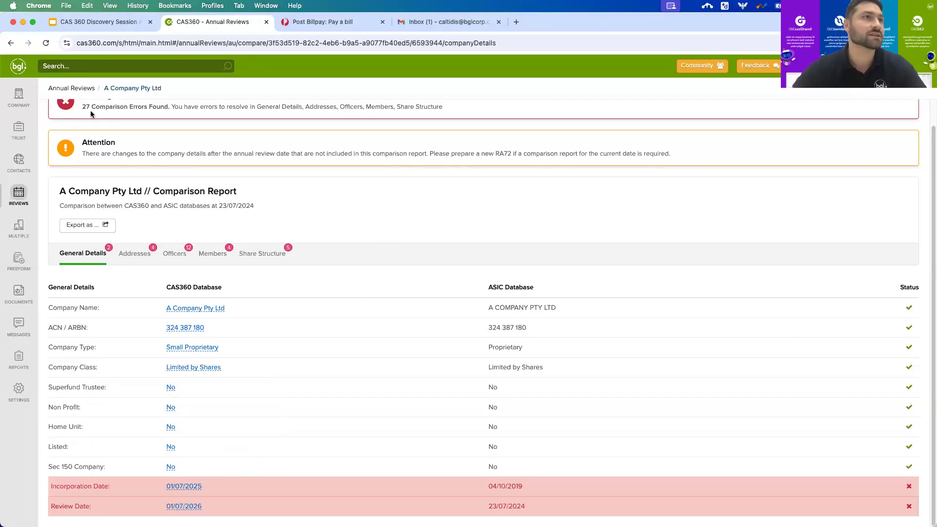
click(78, 88)
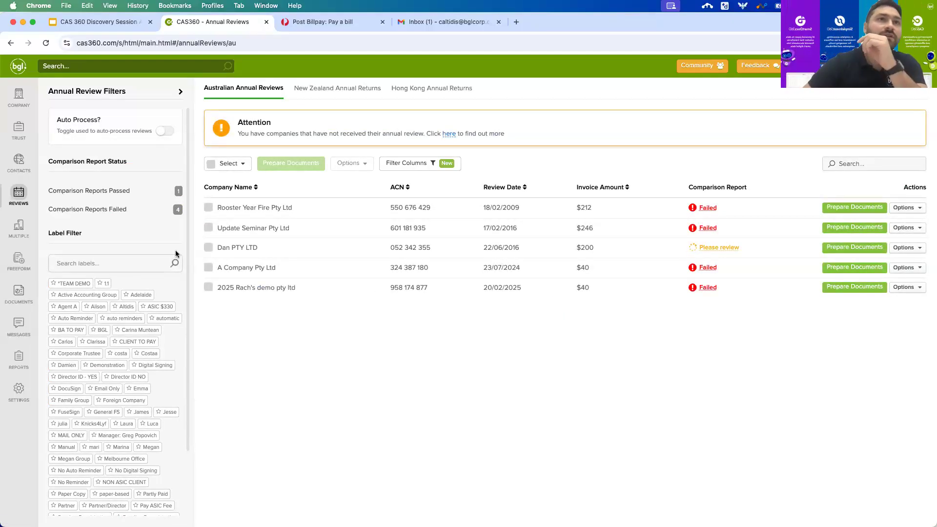
Select all annual reviews, look through the bulk document pack with its documents and templates, then close it and deselect all companies.
click(215, 165)
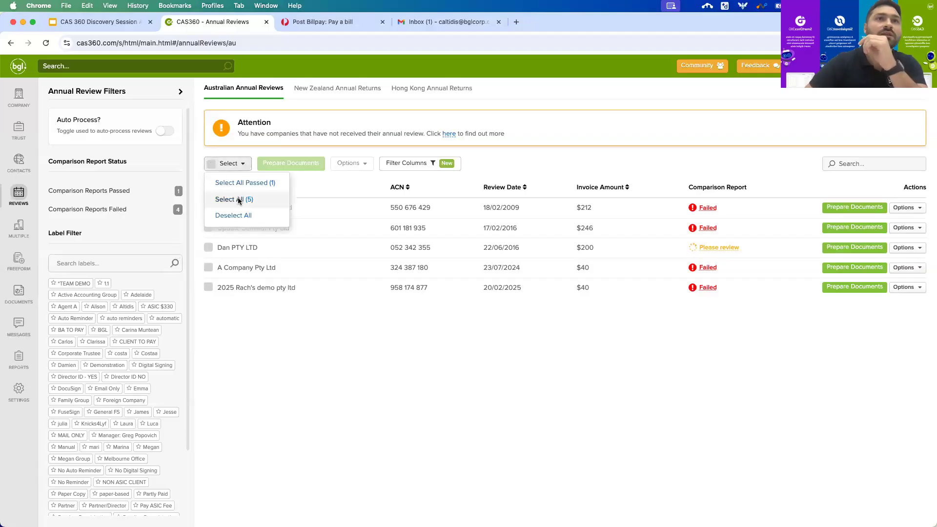
click(239, 198)
click(321, 165)
click(611, 319)
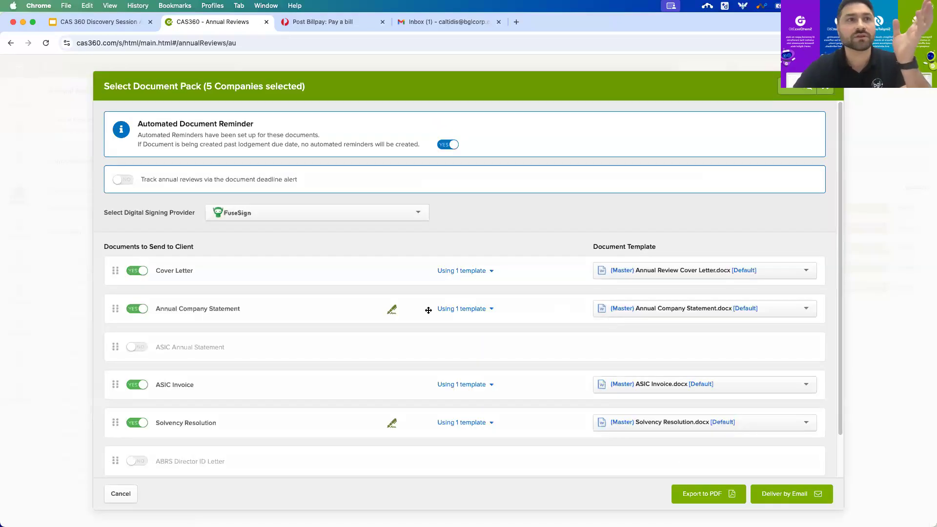
scroll(428, 311, down, 1)
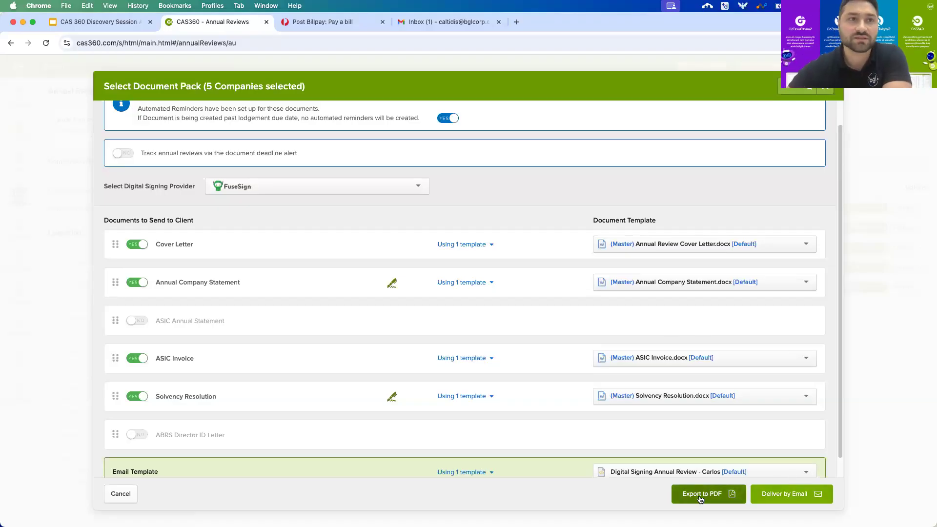
click(823, 89)
click(238, 163)
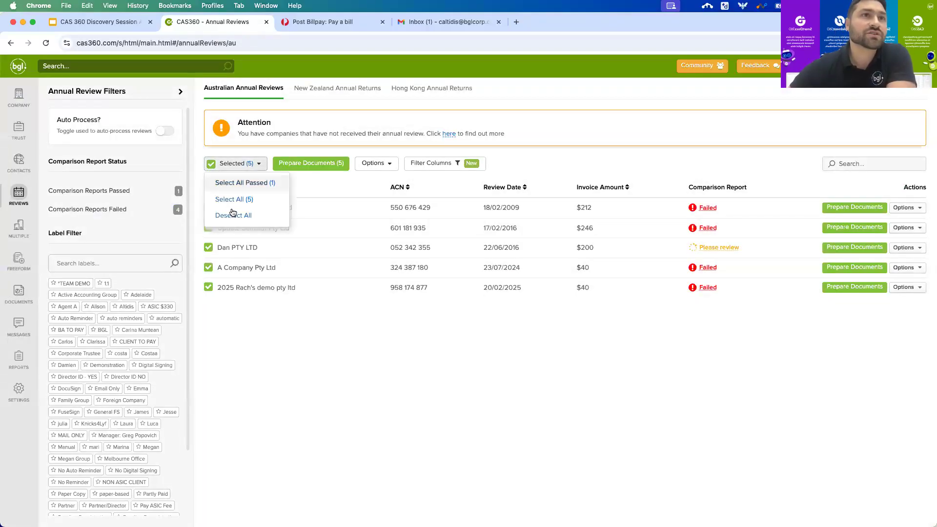
click(233, 214)
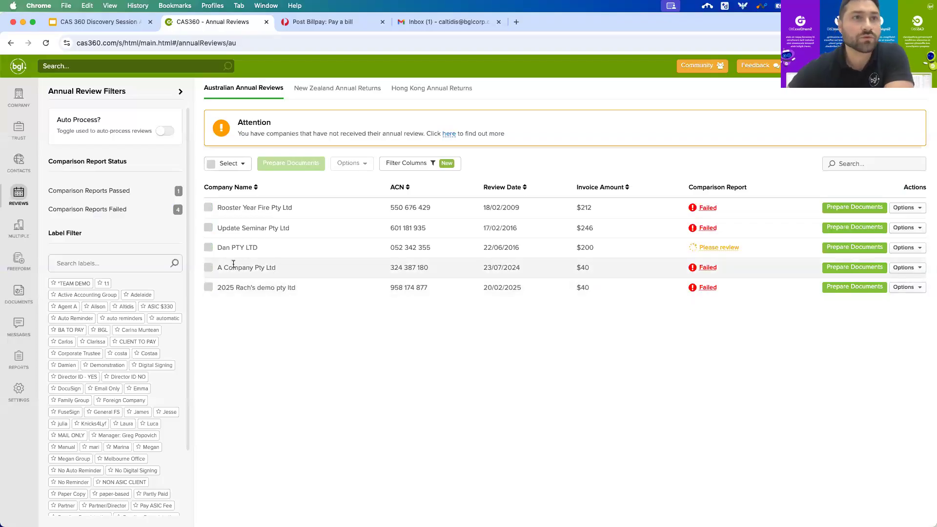
Prepare the annual review documents for A Company Pty Ltd and preview the Cover Letter, then return to the document production.
click(850, 268)
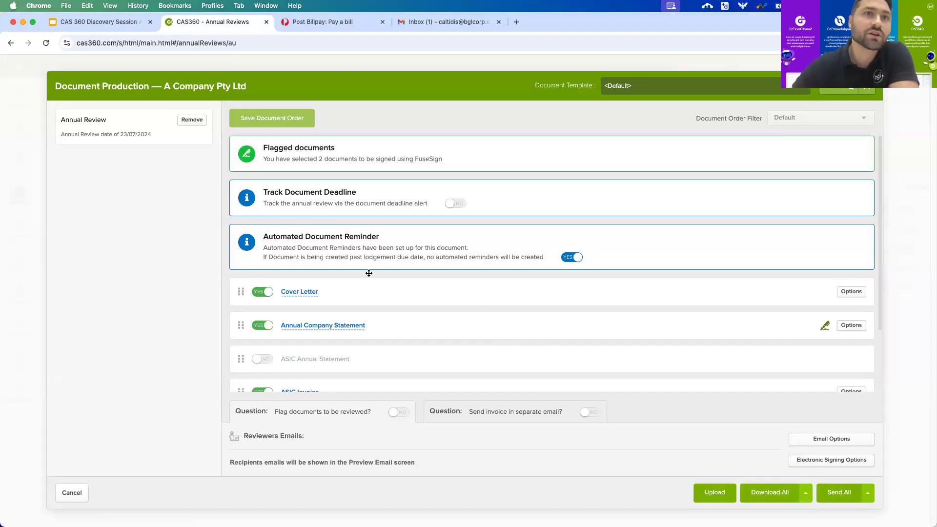
scroll(369, 274, down, 2)
click(259, 256)
mouse_move(377, 244)
mouse_down()
mouse_move(379, 294)
mouse_move(394, 251)
mouse_up()
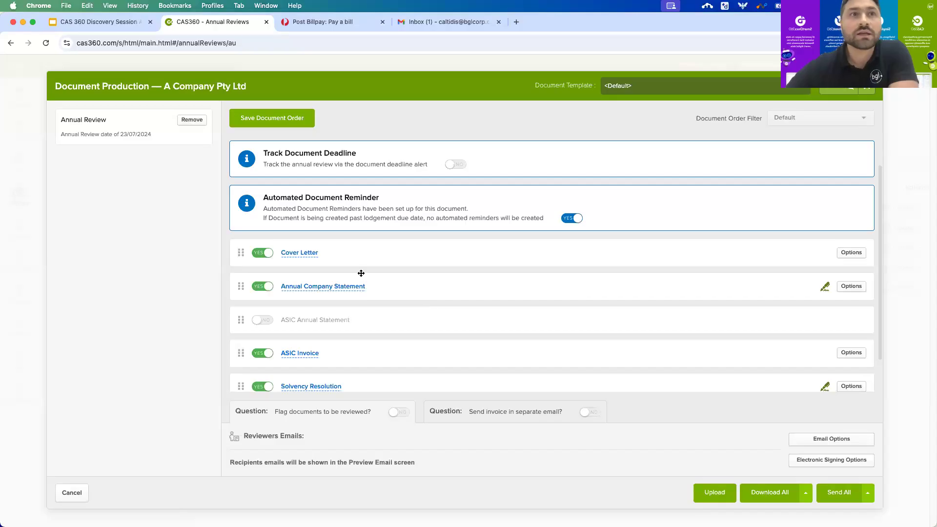
click(294, 254)
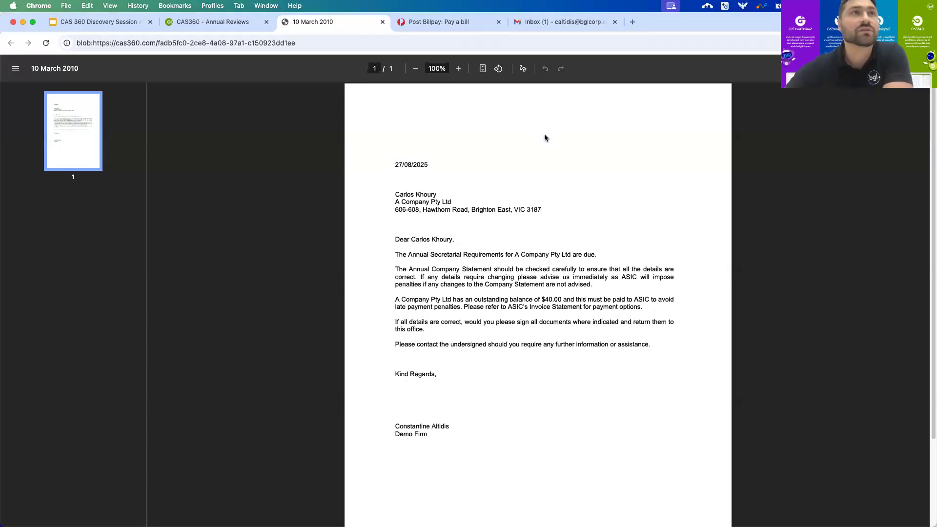
click(225, 25)
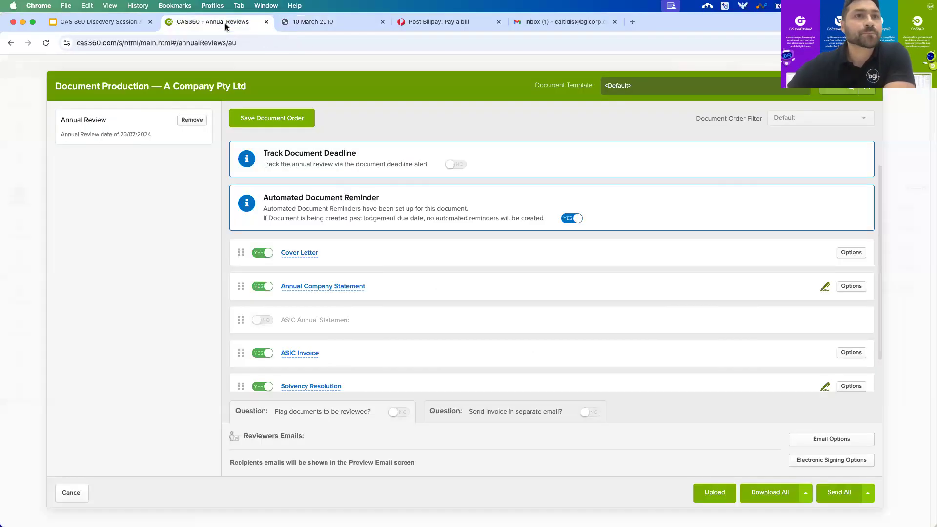
Preview the Annual Company Statement through to its declaration and signature page, then return to the document production.
click(323, 287)
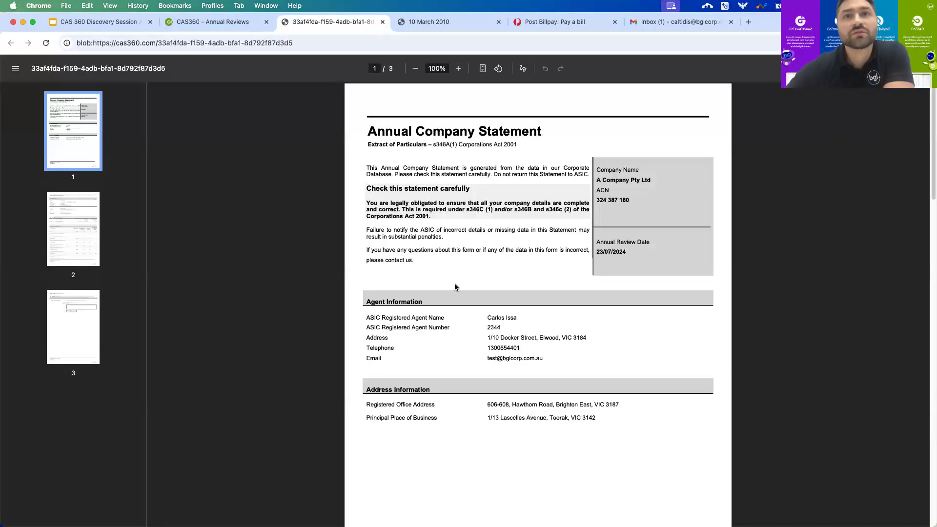
scroll(541, 310, down, 5)
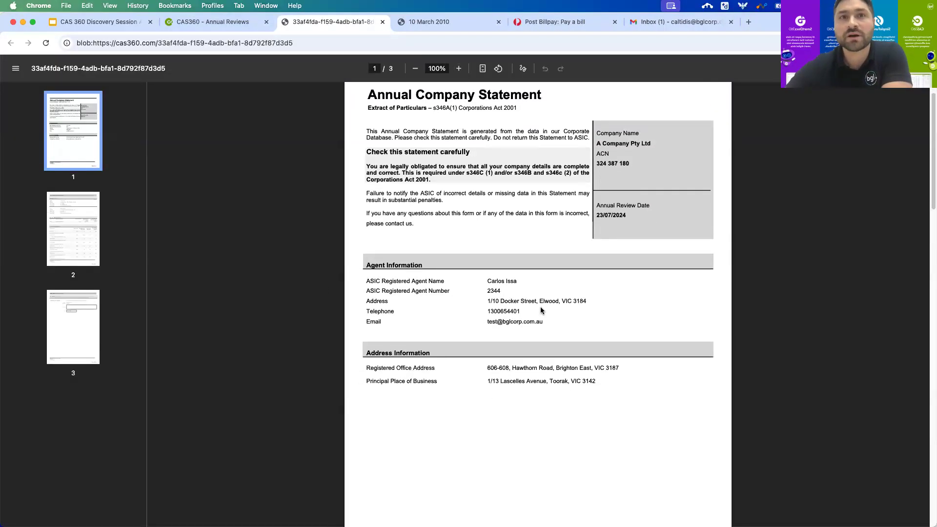
scroll(541, 303, down, 10)
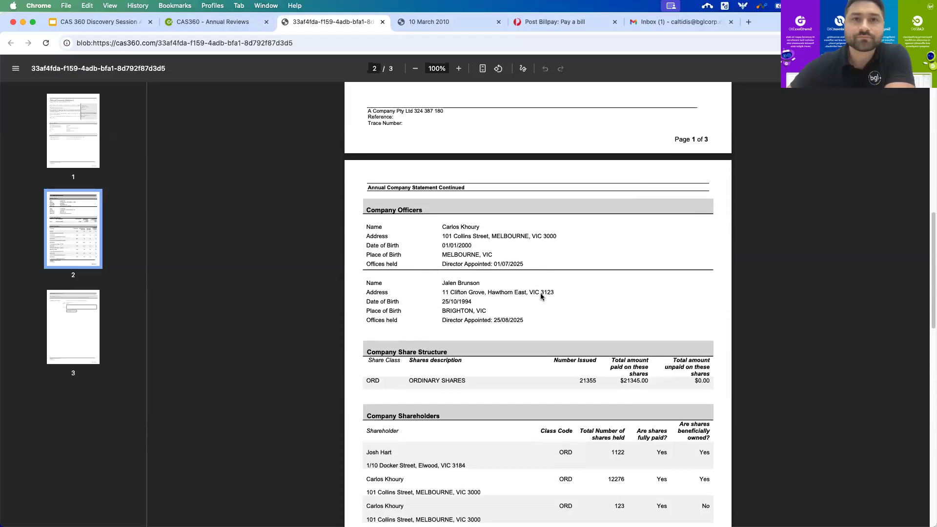
scroll(541, 297, down, 7)
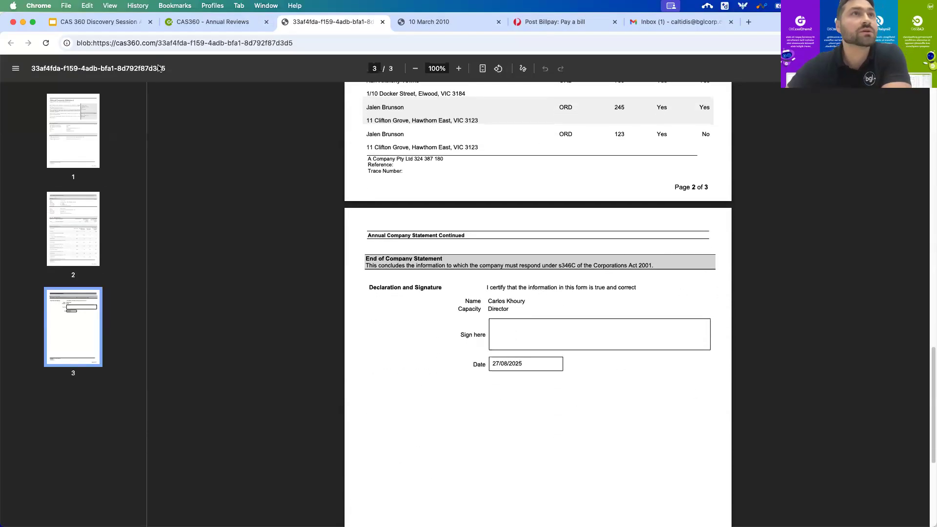
click(214, 23)
Preview the Solvency Resolution with the directors' signature lines, then return to the document production.
scroll(404, 331, down, 2)
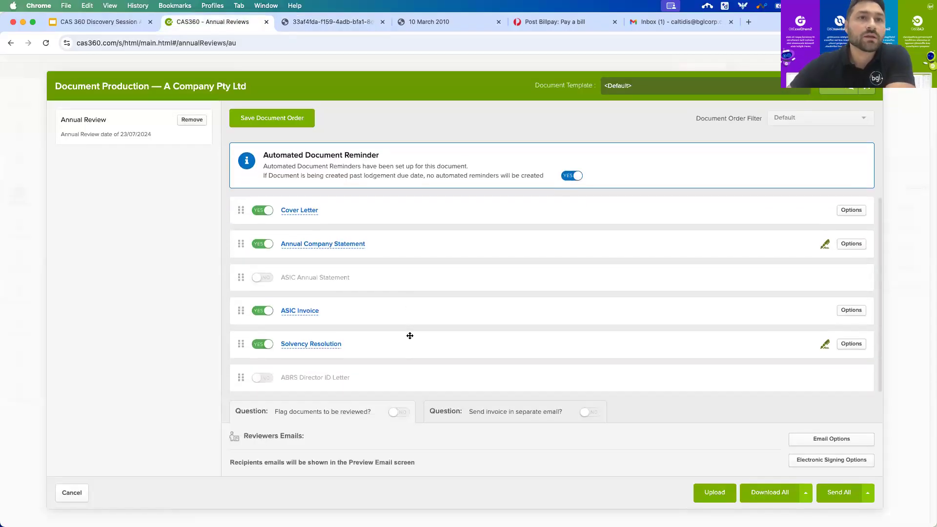
click(294, 344)
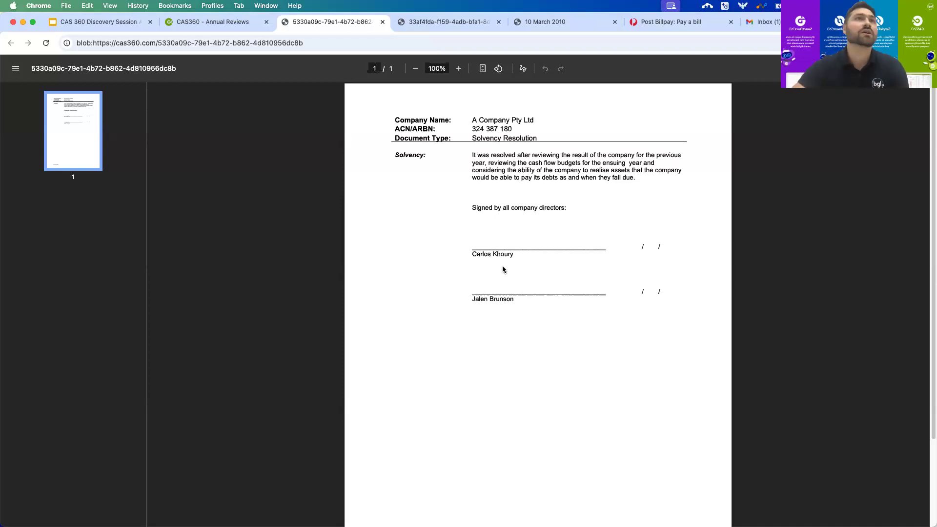
click(215, 24)
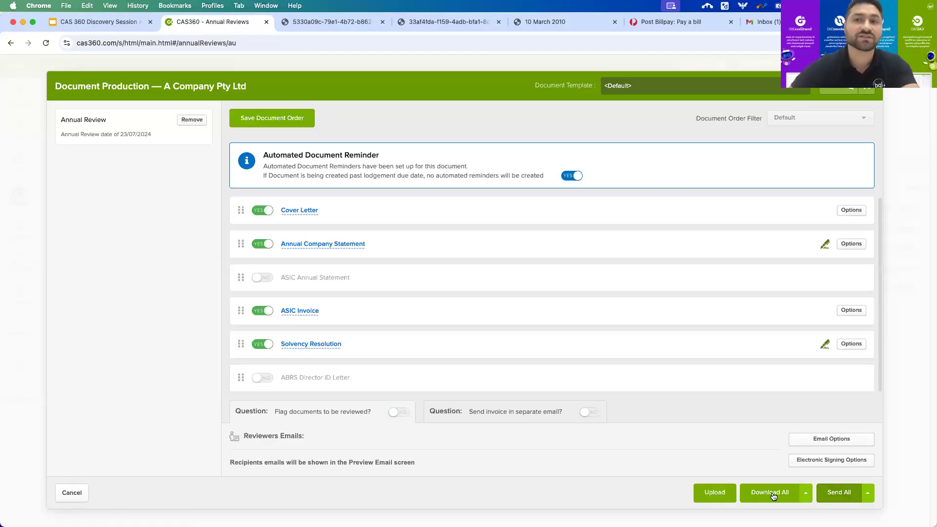
Start sending all of A Company Pty Ltd's documents, check the email preview, and remove the Cc recipient.
click(843, 492)
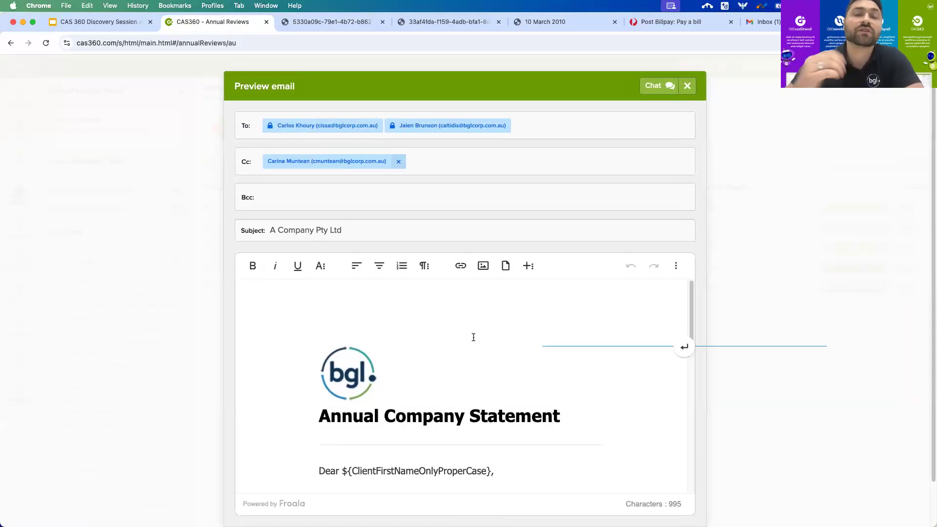
scroll(474, 337, down, 1)
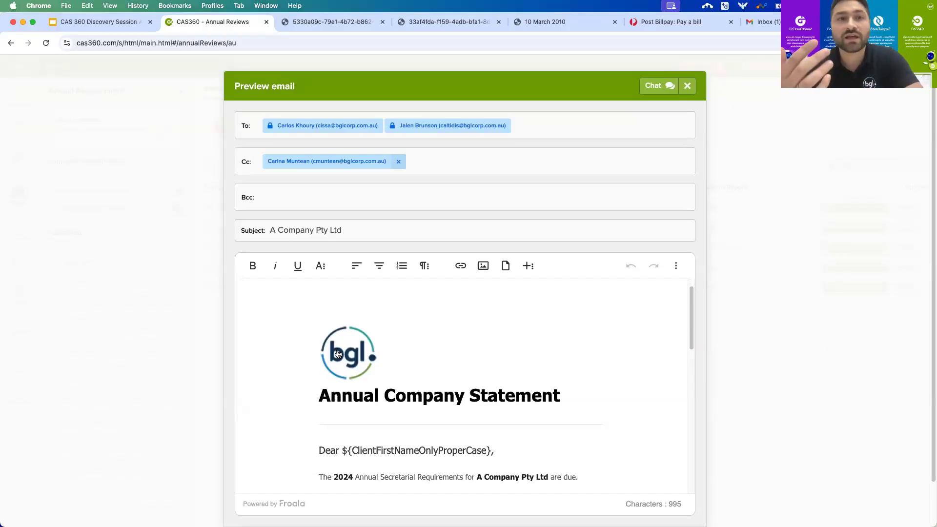
scroll(433, 390, down, 3)
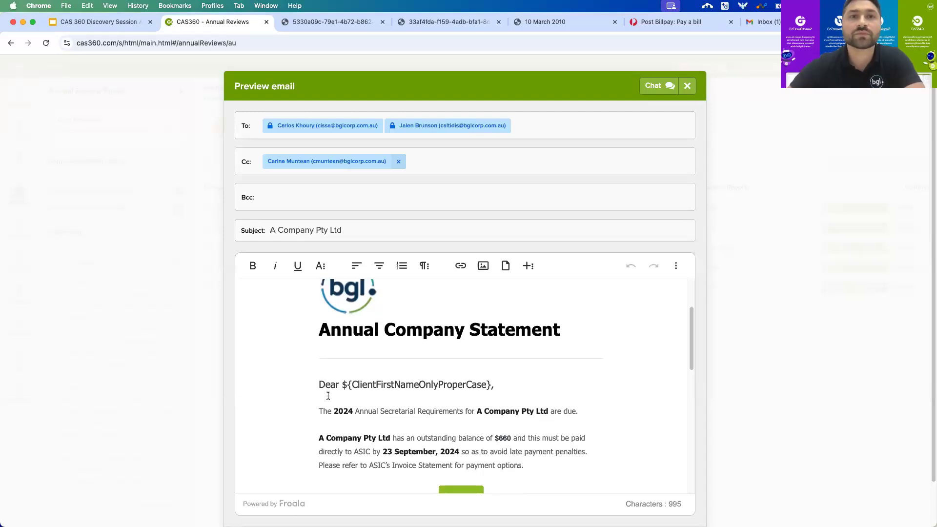
click(399, 161)
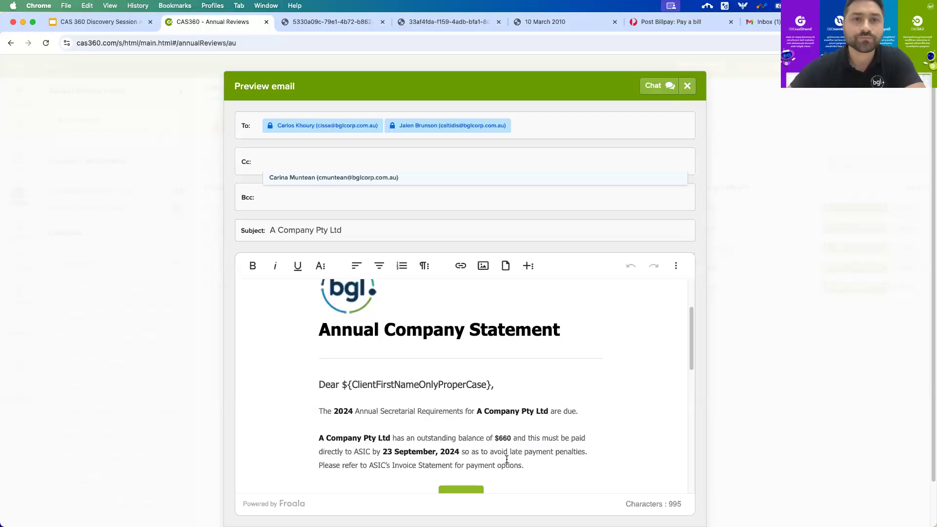
Review the rest of the Annual Company Statement email, including its payment link, and send it.
scroll(468, 299, down, 3)
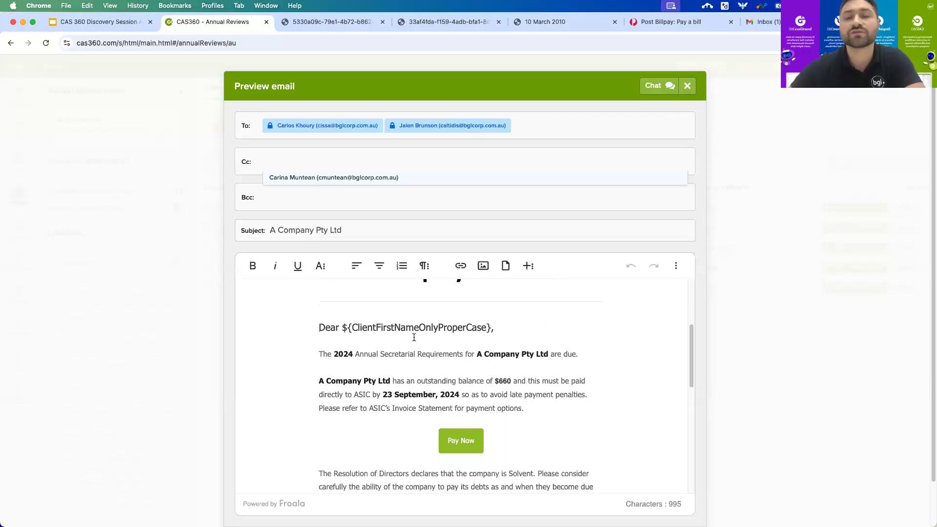
scroll(414, 337, down, 2)
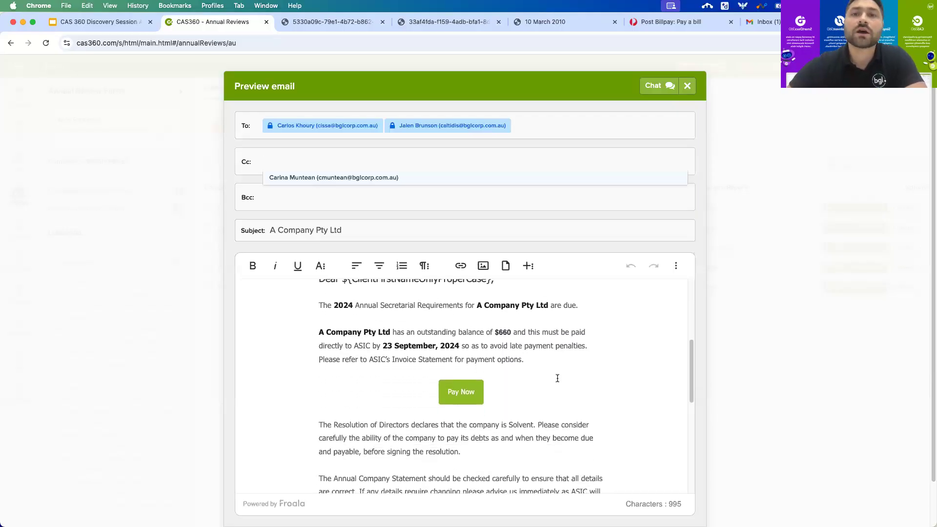
scroll(557, 378, down, 2)
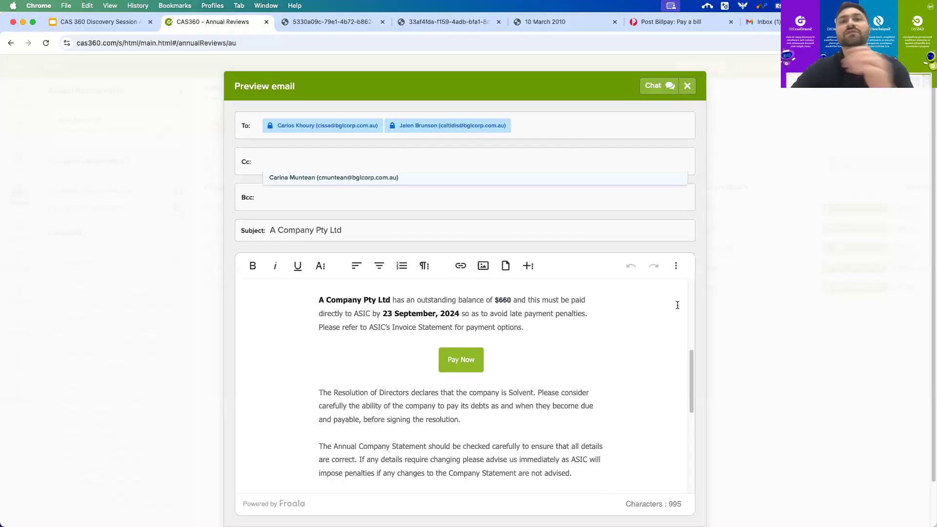
scroll(691, 390, down, 2)
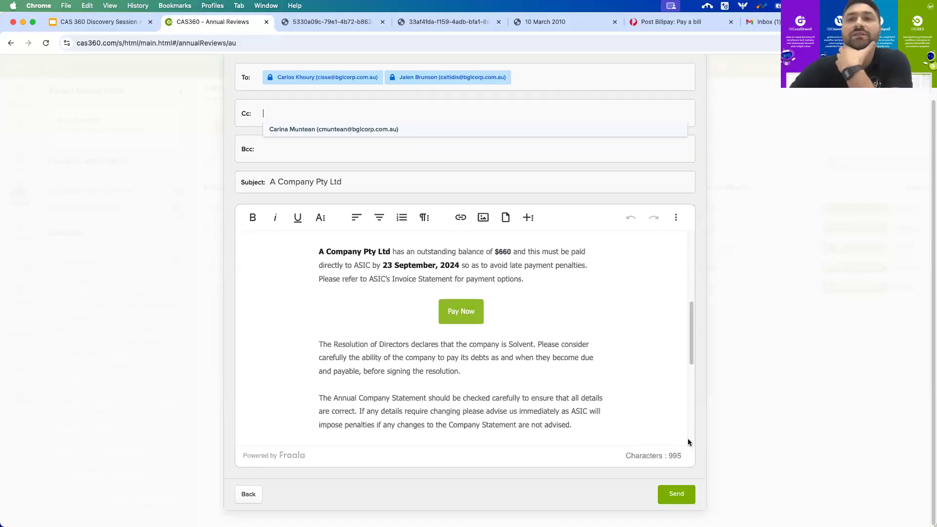
click(680, 495)
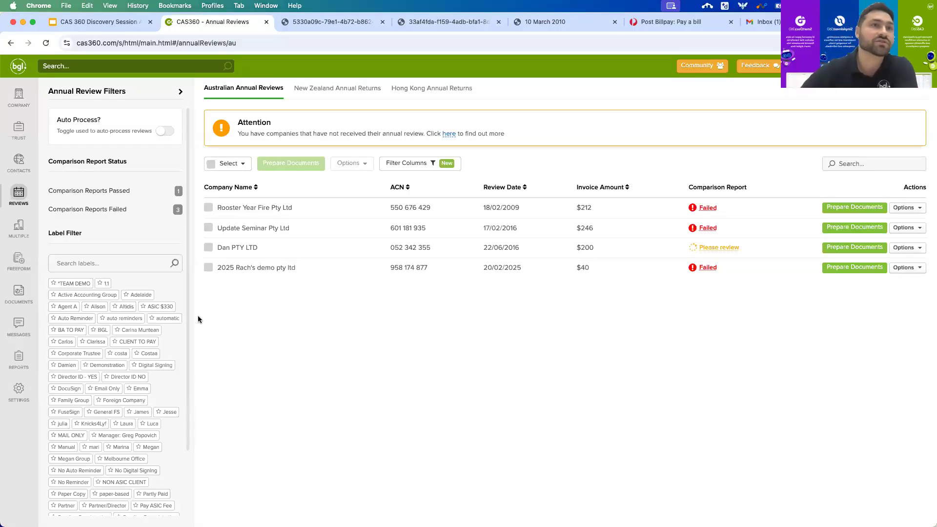
Open the automated reminder settings and check the available sending intervals for ASIC debt reminders.
click(8, 397)
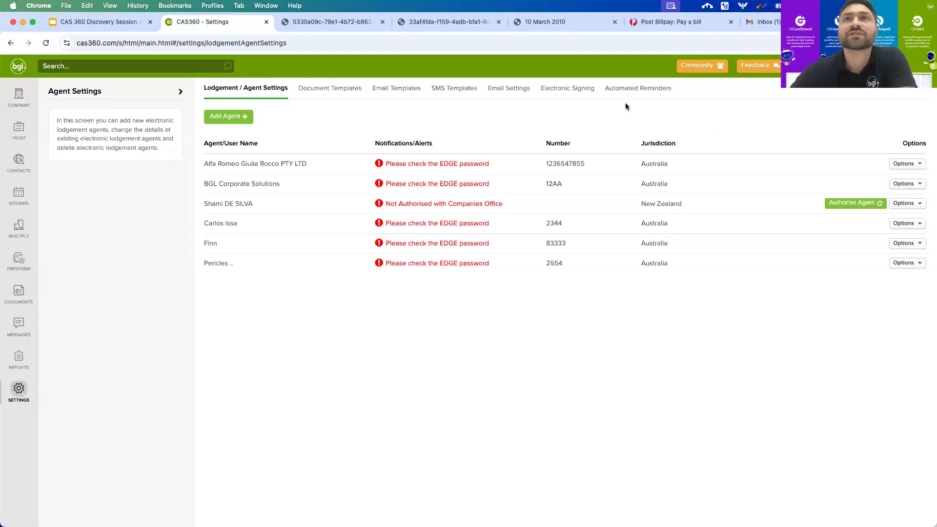
click(645, 88)
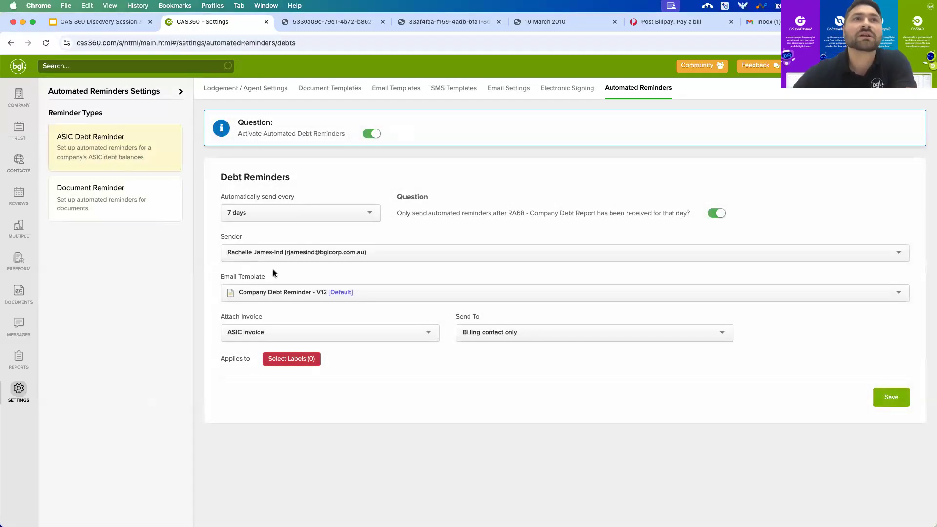
click(335, 215)
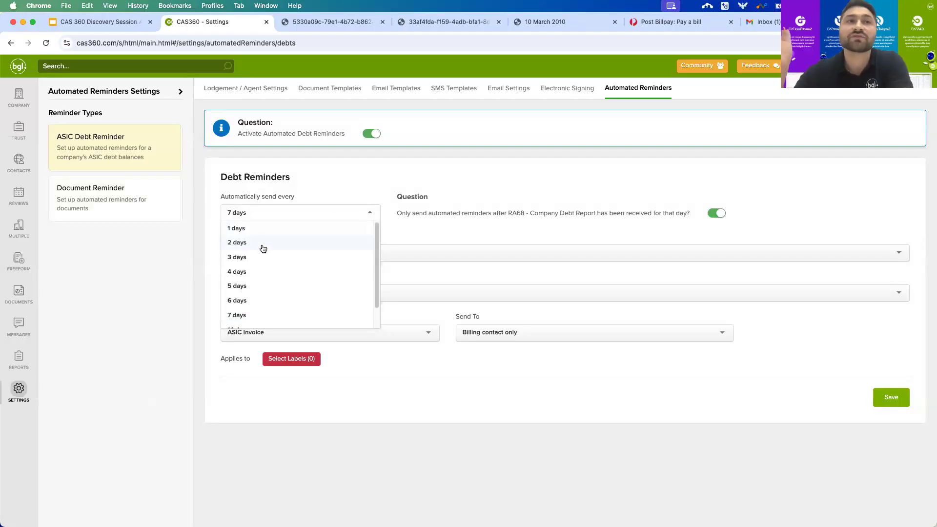
click(344, 170)
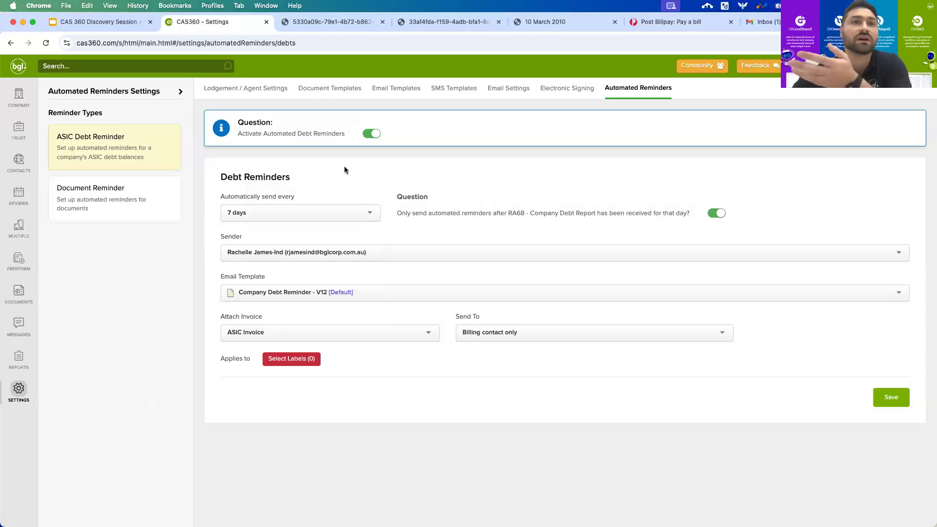
View the Australian annual review document reminders and check the third reminder's timing and template settings, leaving them unchanged.
click(120, 206)
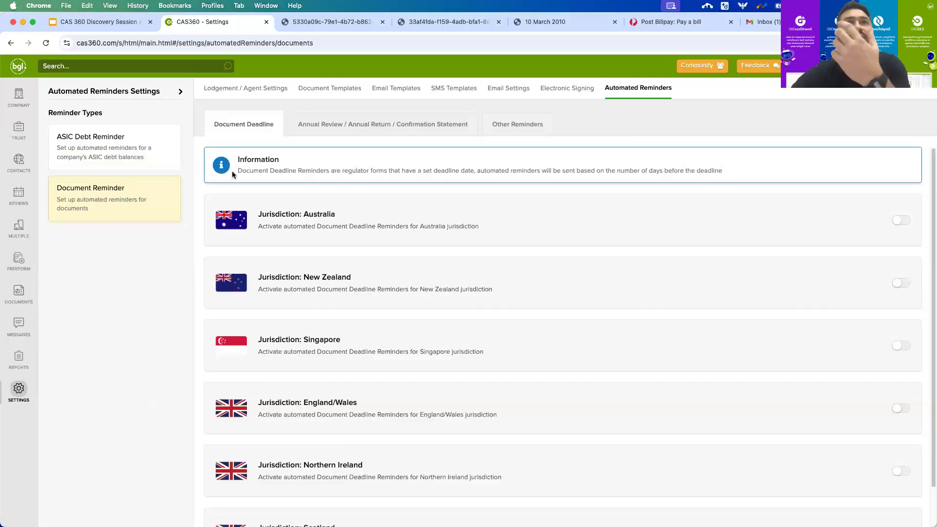
click(374, 125)
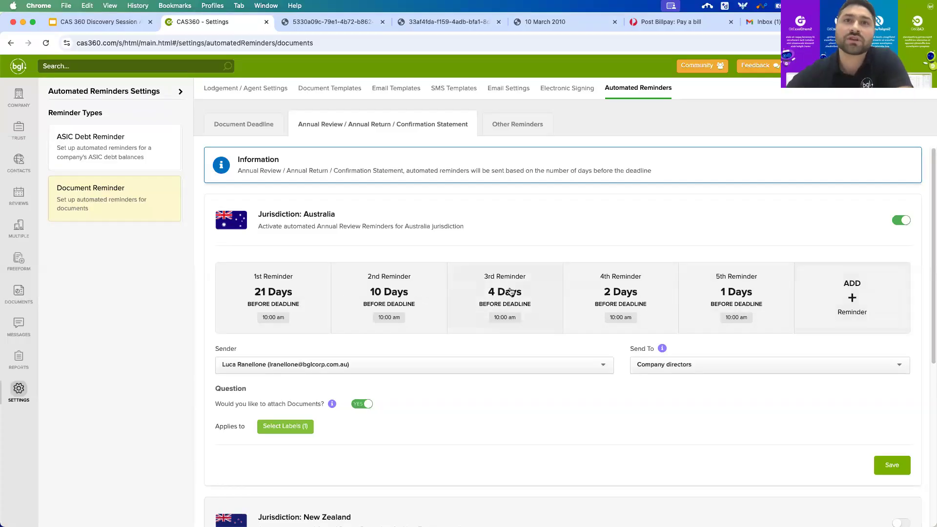
click(510, 289)
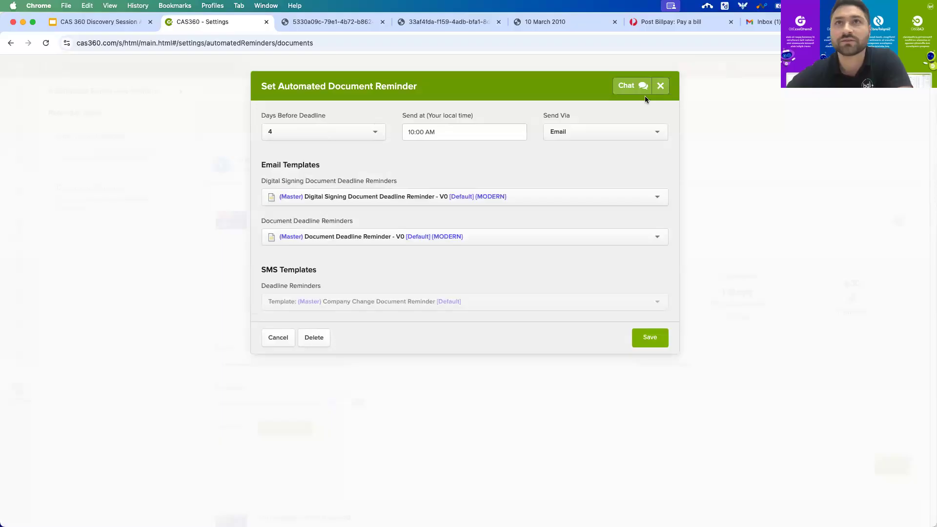
click(662, 88)
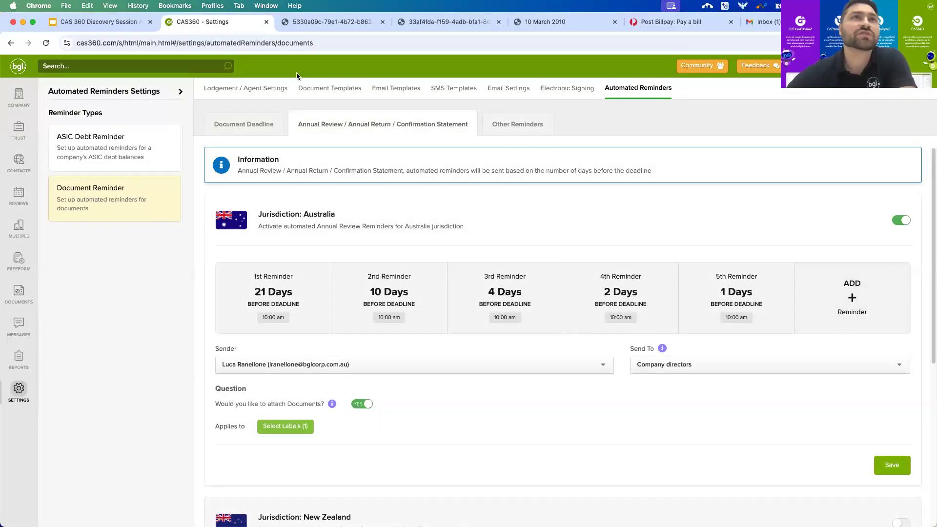
Browse the Australian document templates and filter the document sets by "Res".
click(320, 96)
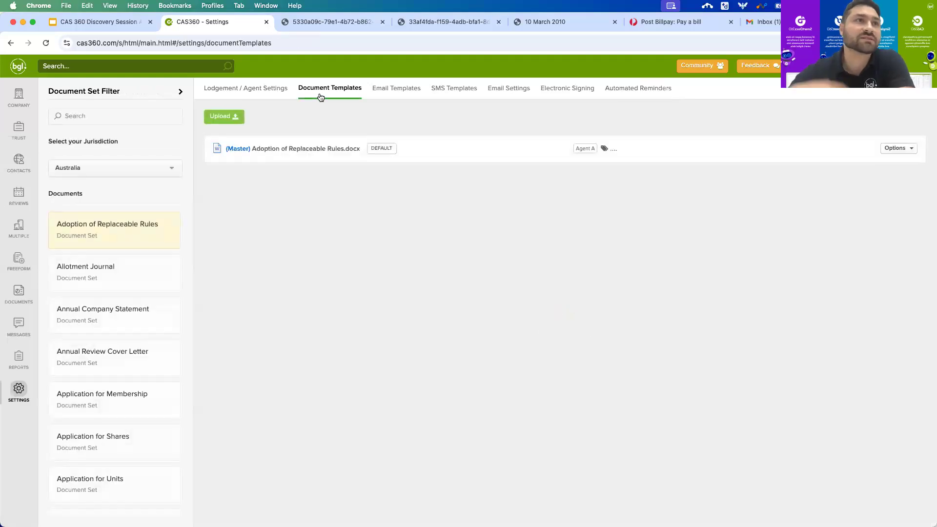
scroll(104, 364, down, 10)
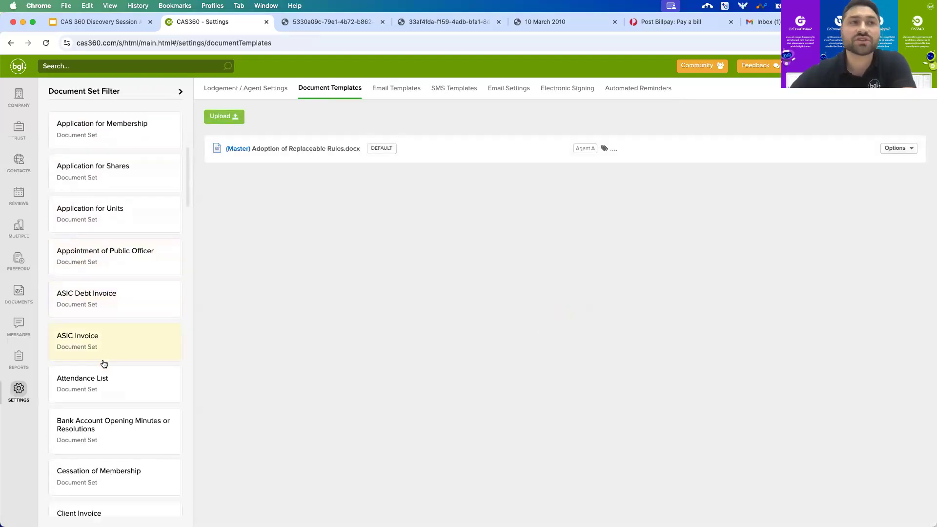
scroll(102, 363, up, 10)
click(78, 113)
text(Res)
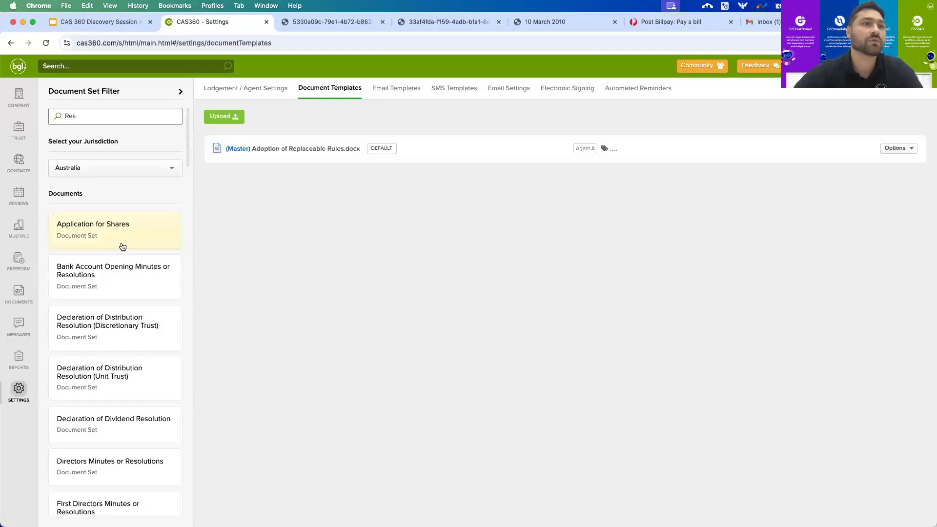
Open the Application for Shares document set and check the options for its master template.
click(117, 240)
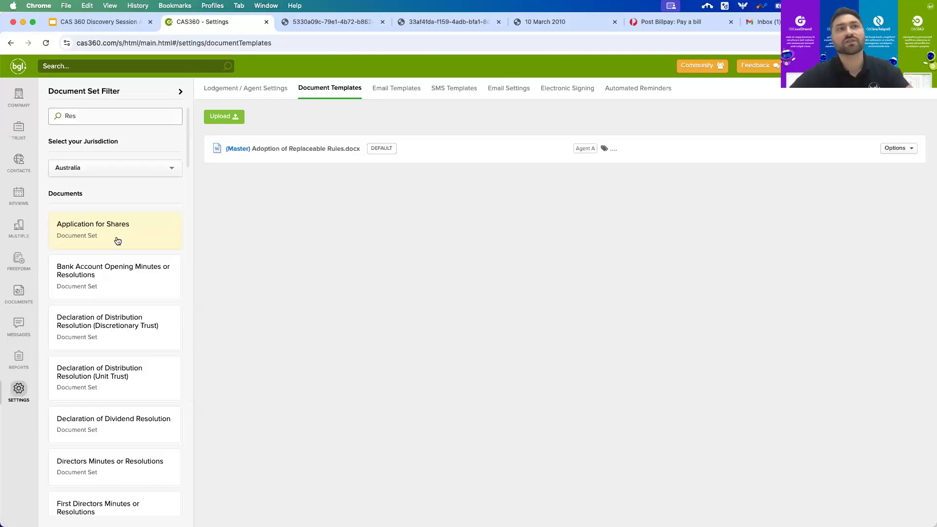
click(887, 147)
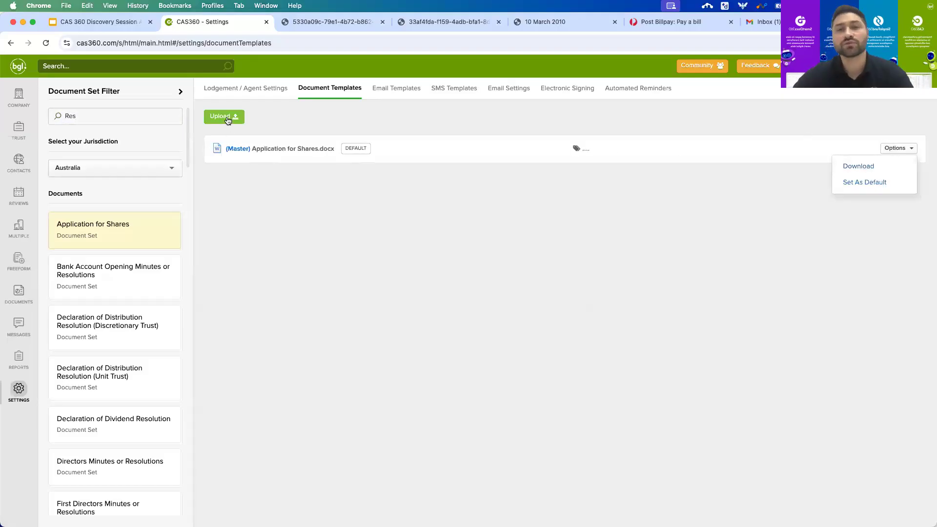
click(840, 169)
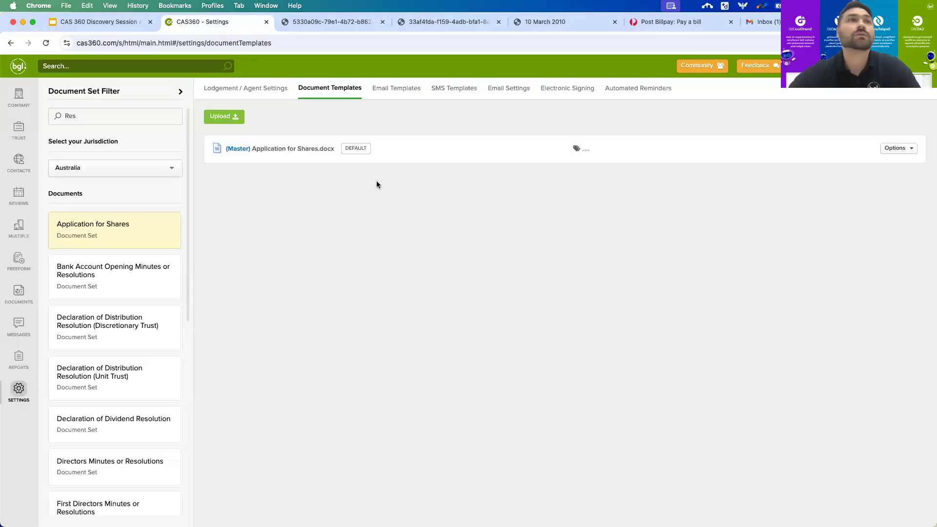
Open the classic master Annual Review email template and examine its body text and merge fields.
click(378, 93)
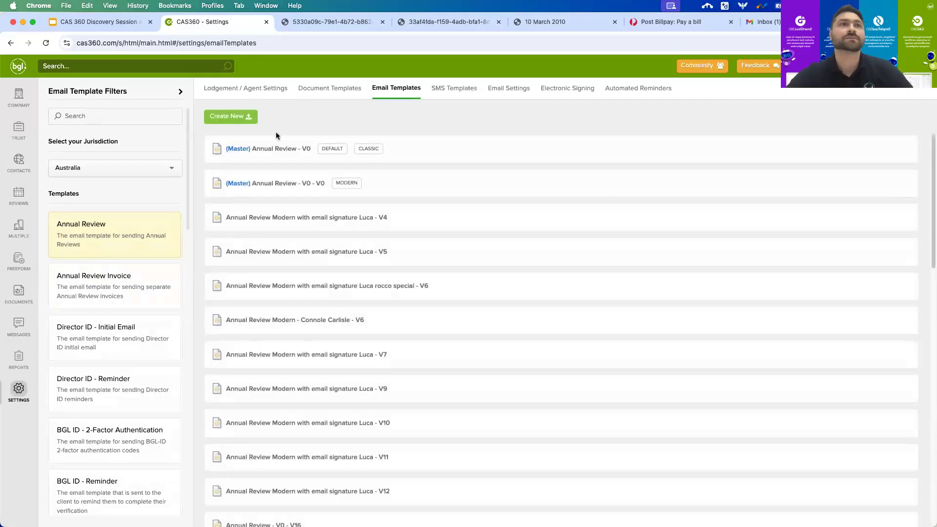
click(266, 149)
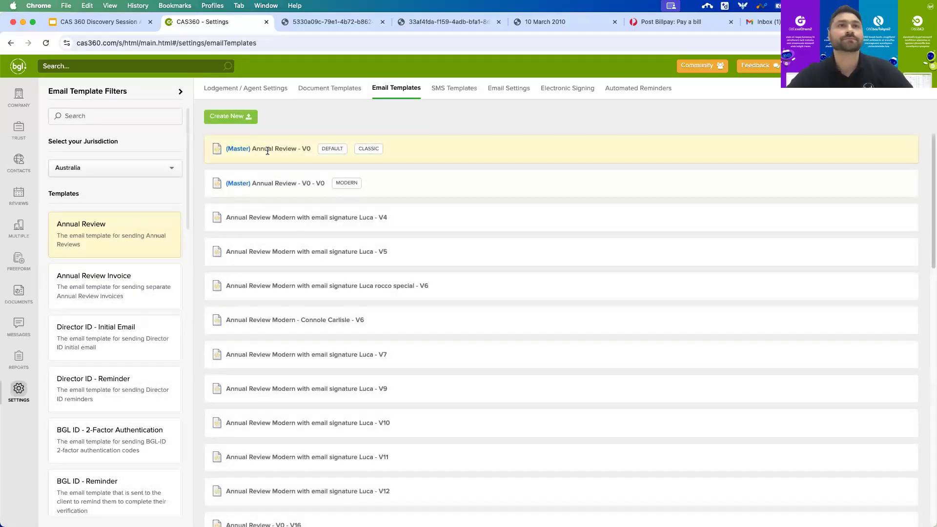
scroll(712, 435, down, 3)
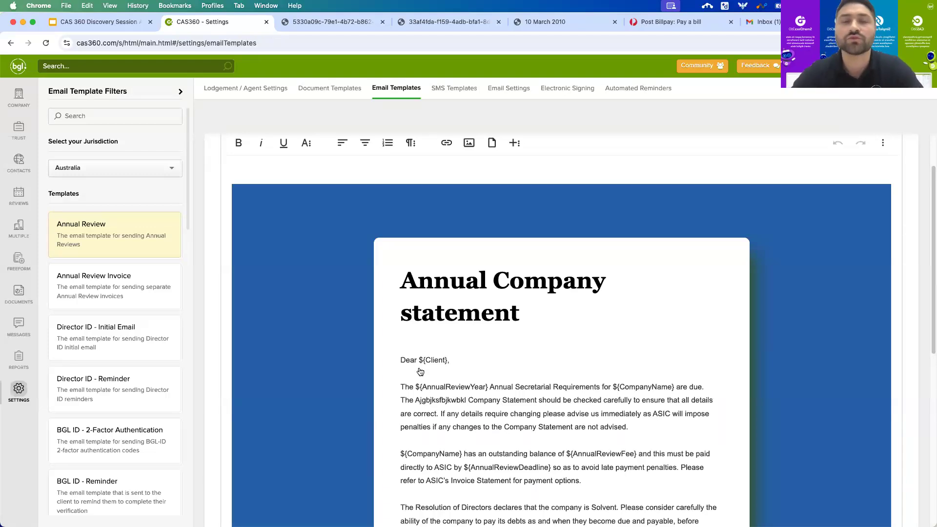
Switch to Gmail, archive the unread Simple Fund 360 conversation and reload the inbox.
click(762, 21)
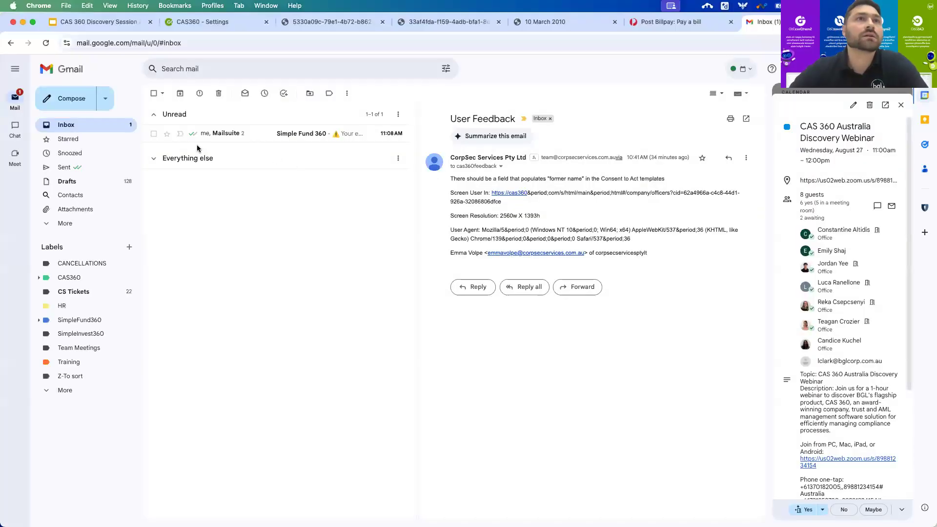
mouse_move(219, 142)
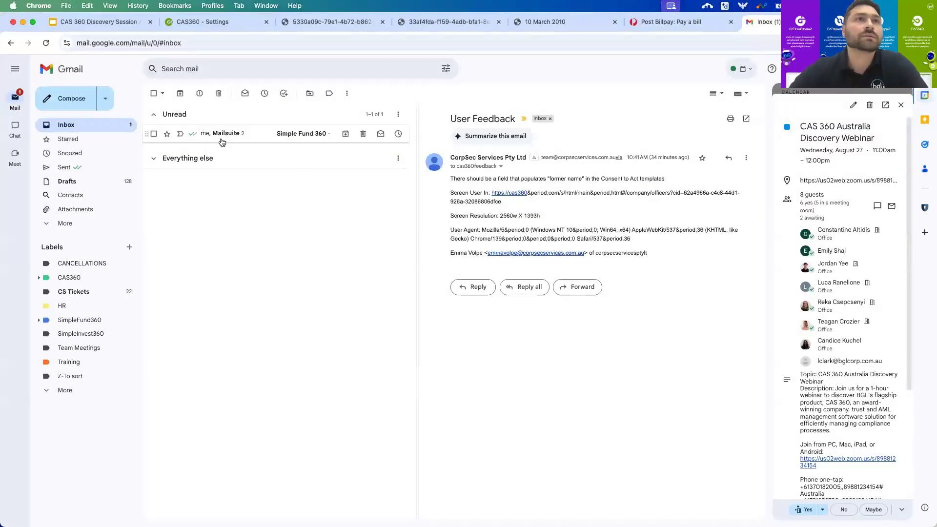
click(350, 139)
key(super+r)
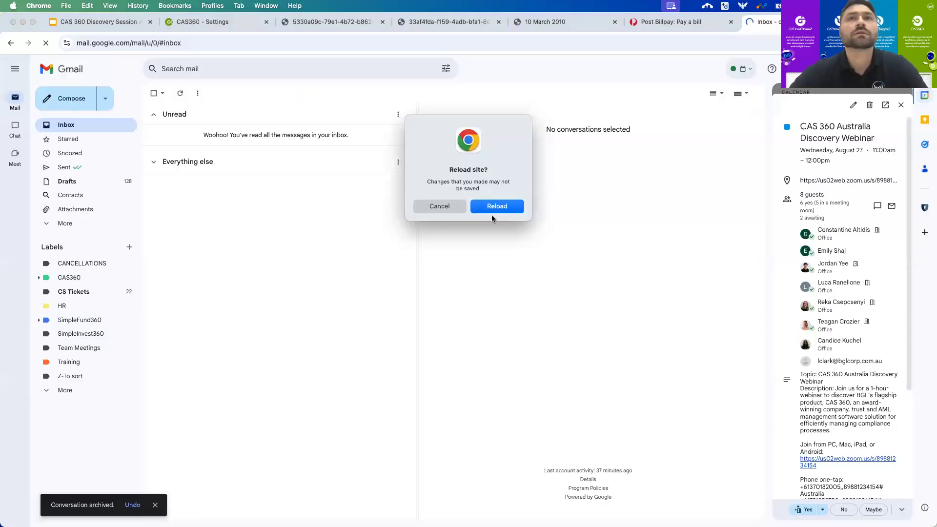
click(493, 210)
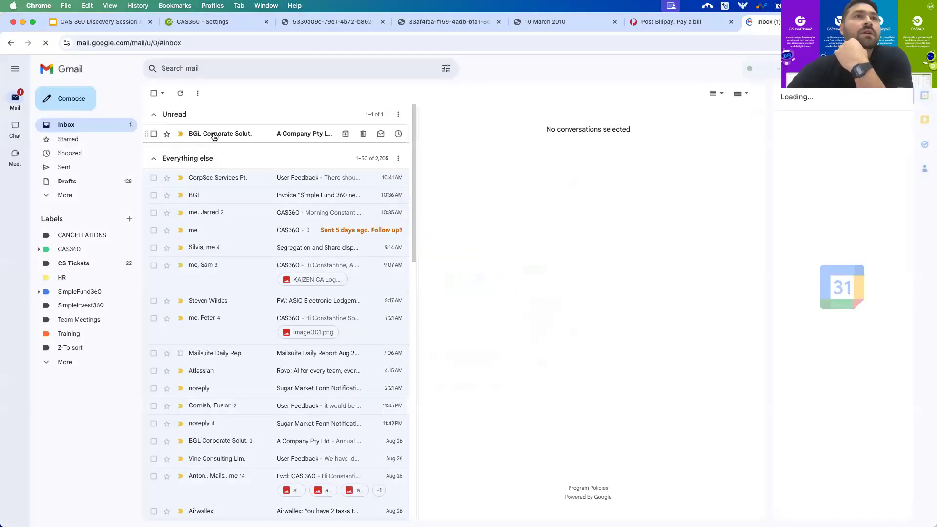
Open the new A Company Pty Ltd email and follow its payment link to view the Post Billpay form.
click(214, 136)
click(189, 158)
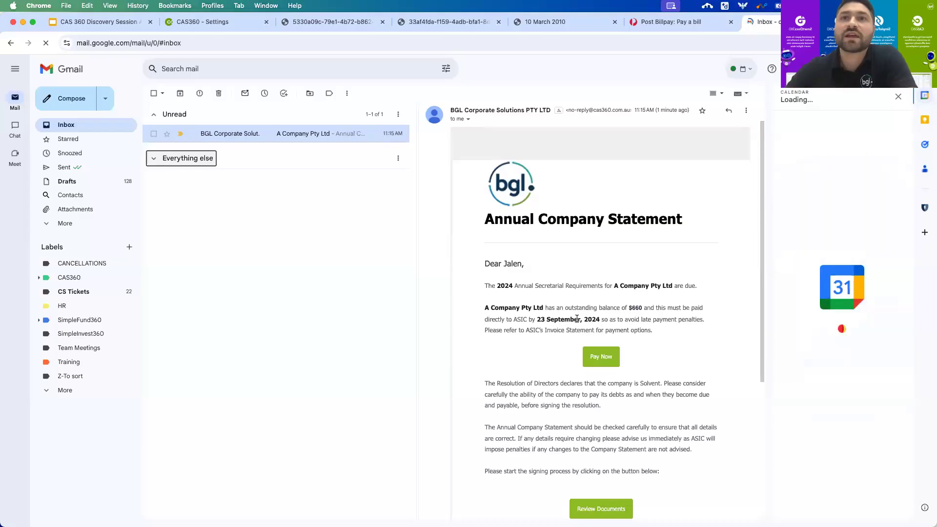
click(605, 358)
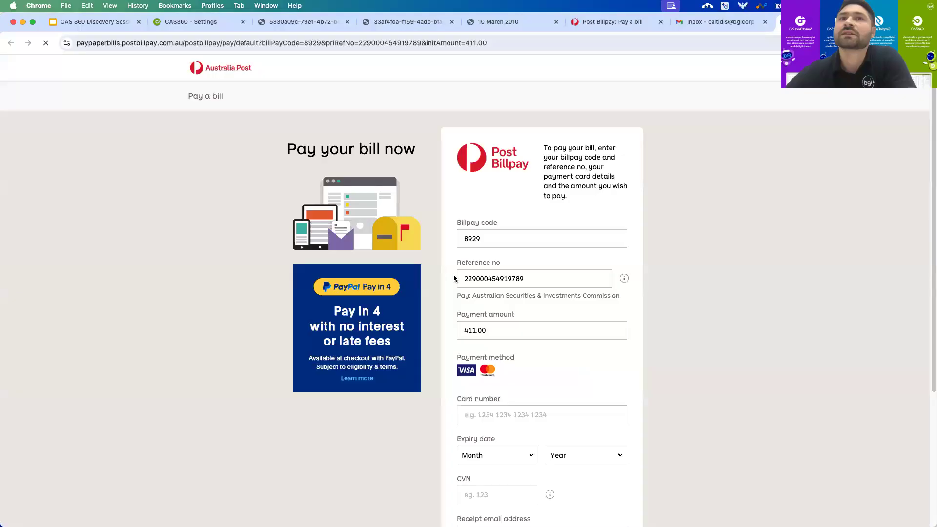
scroll(578, 322, down, 5)
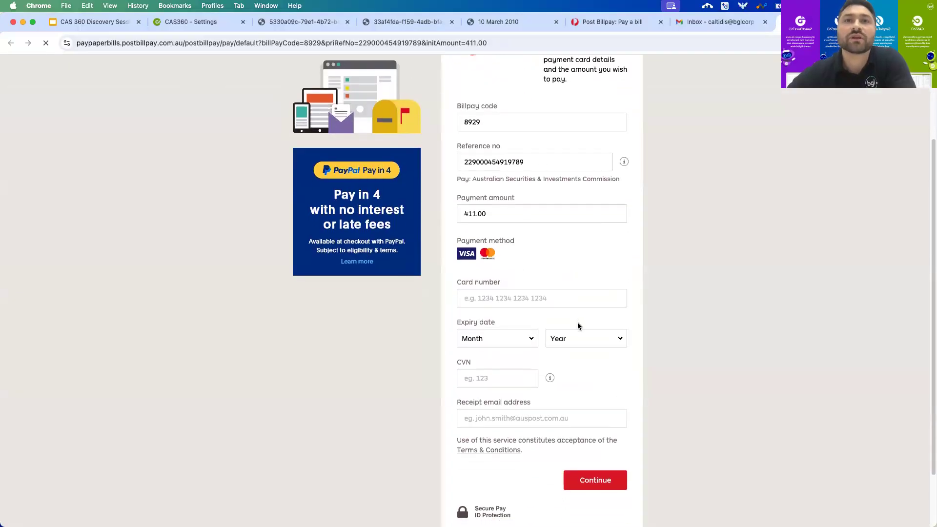
Return to the Annual Company Statement email in Gmail and proceed from its document review link to FuseSign.
click(717, 21)
scroll(571, 417, down, 3)
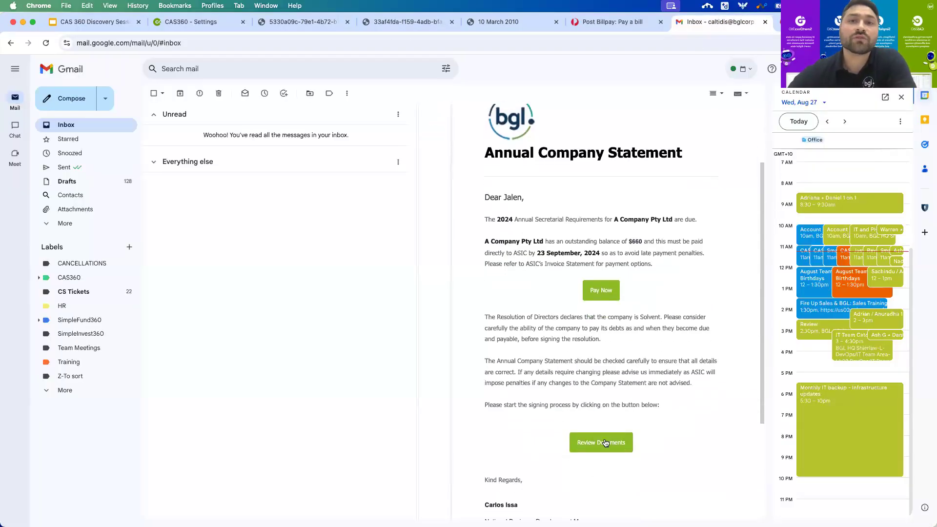
click(605, 443)
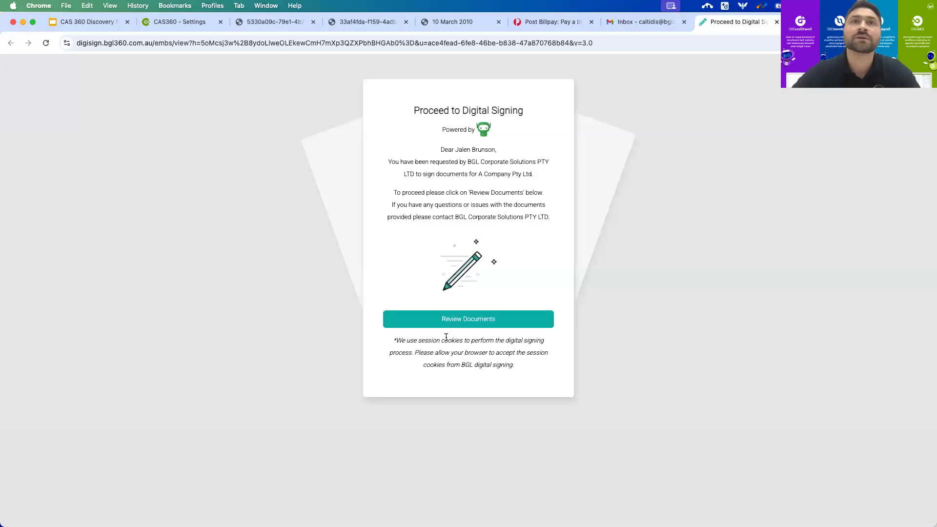
click(469, 317)
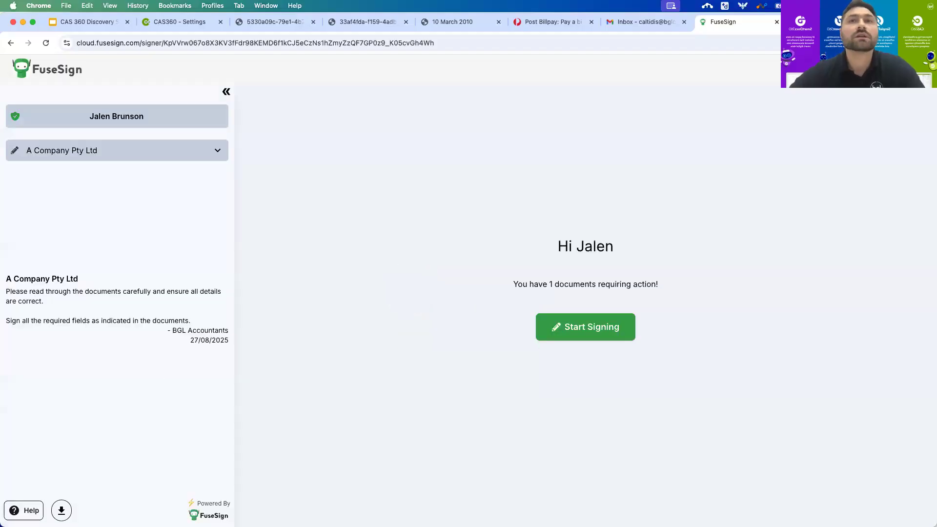
Start signing A Company Pty Ltd's documents and sign the Solvency Resolution with a typed signature in the second director's field.
click(600, 328)
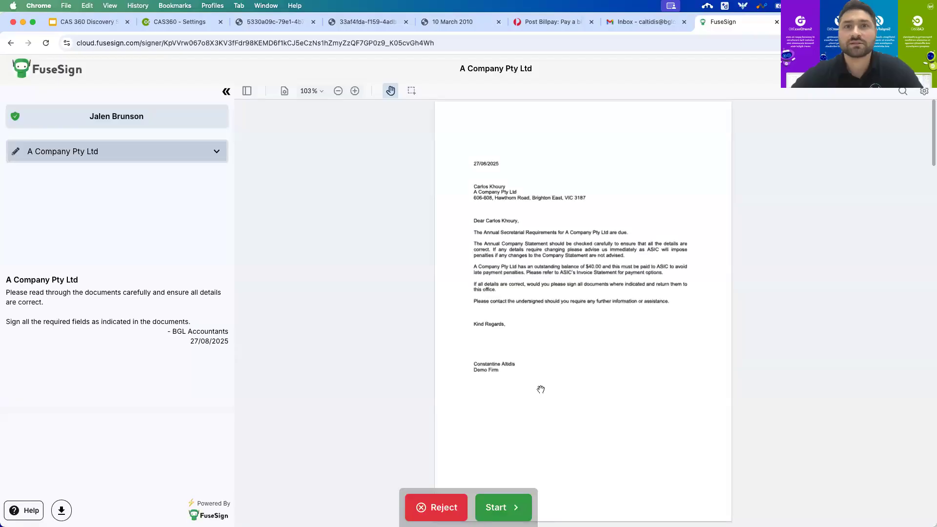
click(515, 502)
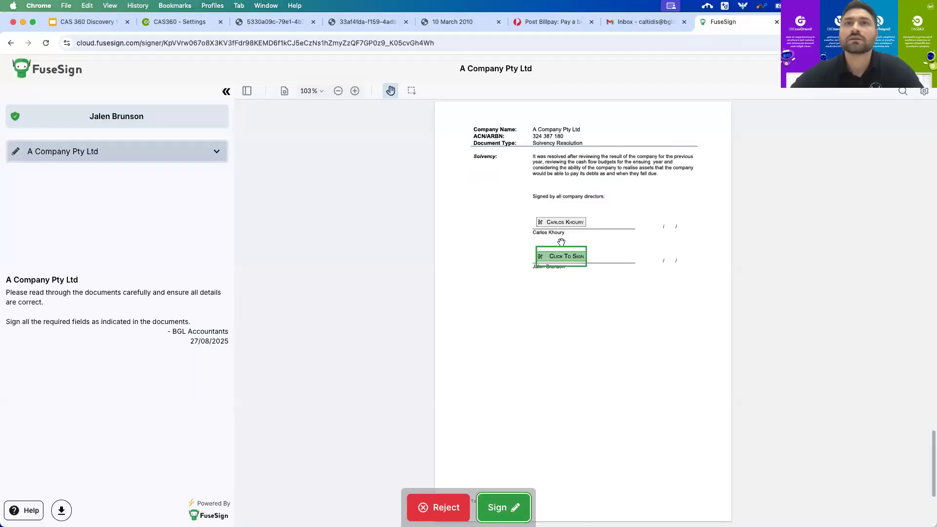
click(561, 256)
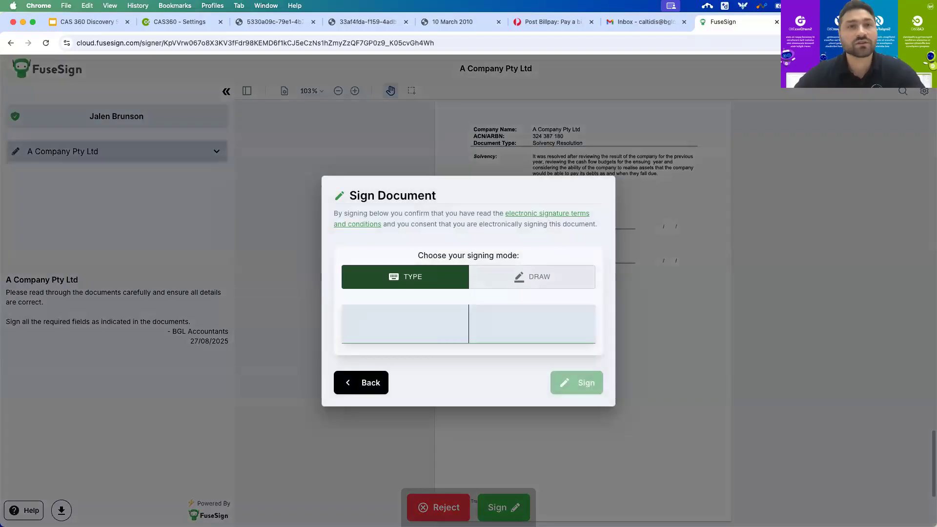
text(Costa)
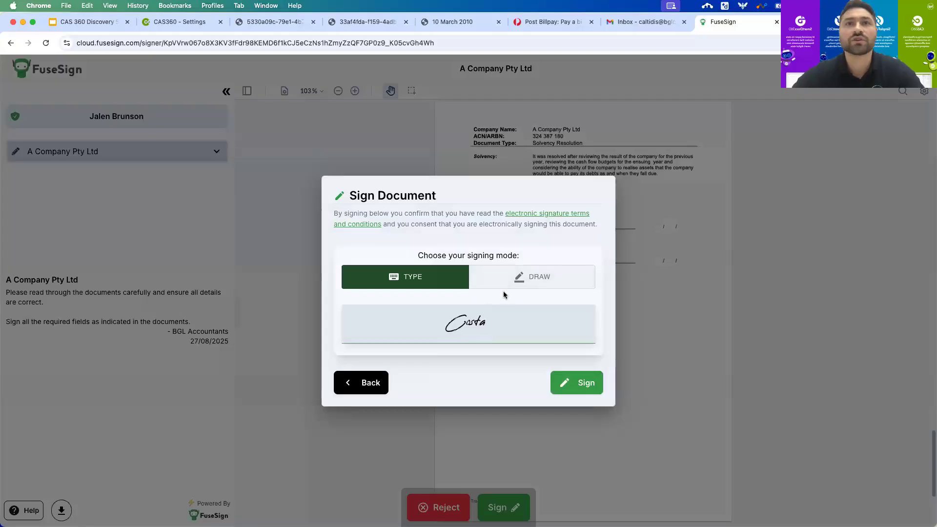
click(577, 388)
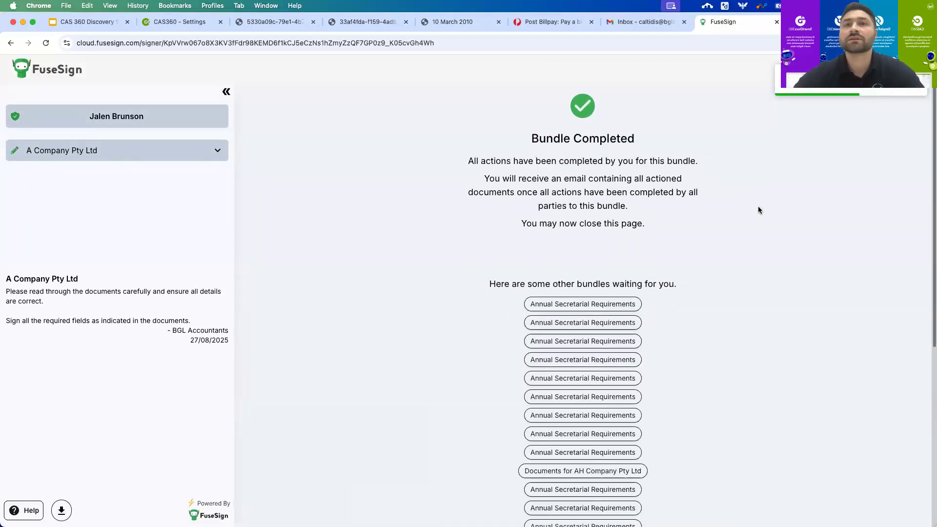
Look through the other bundles awaiting signature, then switch back through Gmail to CAS360's email template settings.
scroll(759, 209, down, 6)
scroll(759, 209, up, 4)
scroll(760, 210, down, 1)
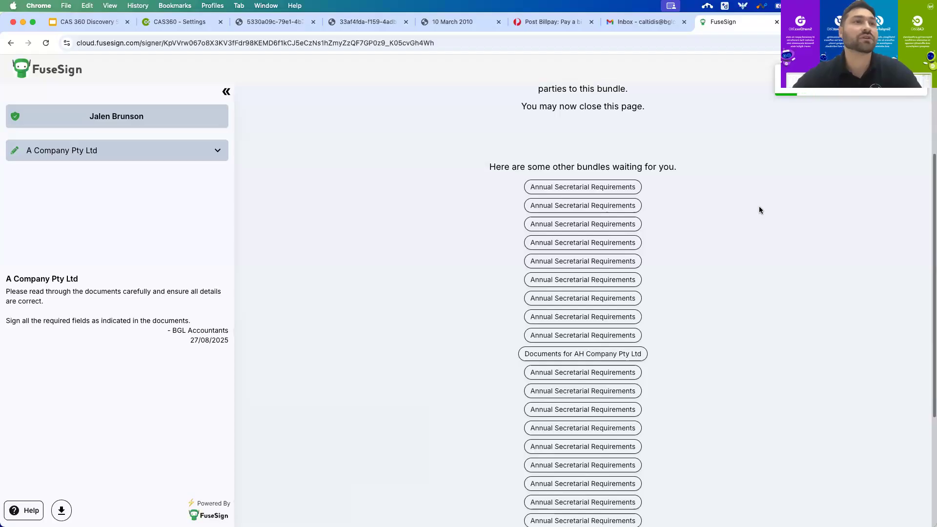
click(635, 23)
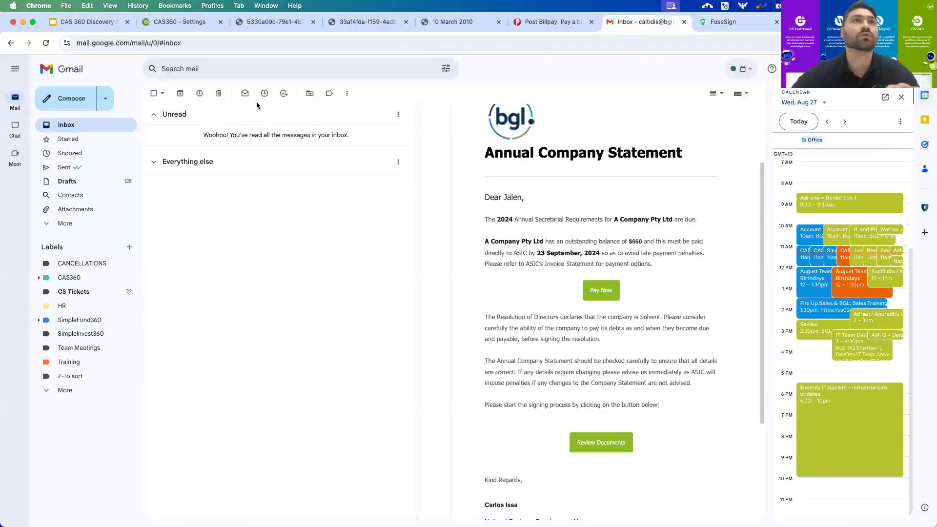
click(177, 23)
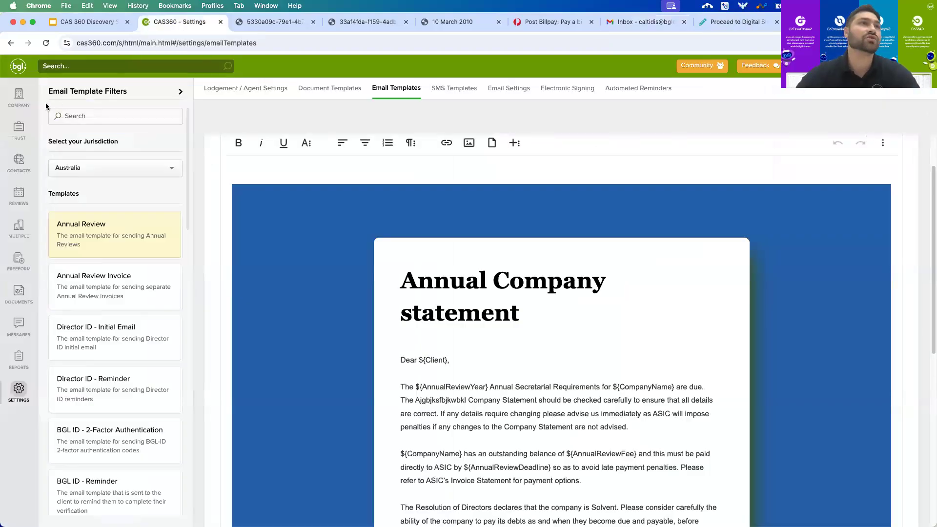
Open the company list's notifications and review all and unread messages about signed documents and failed emails.
click(22, 103)
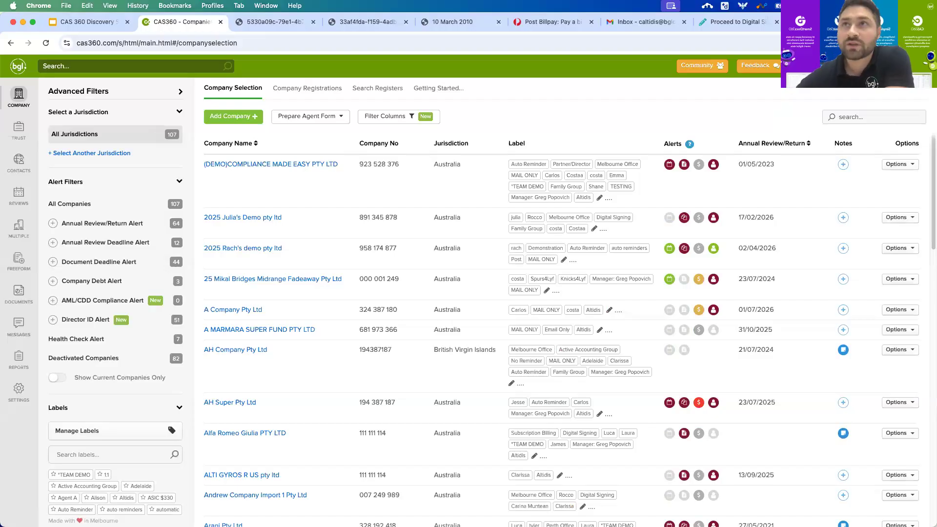
click(796, 66)
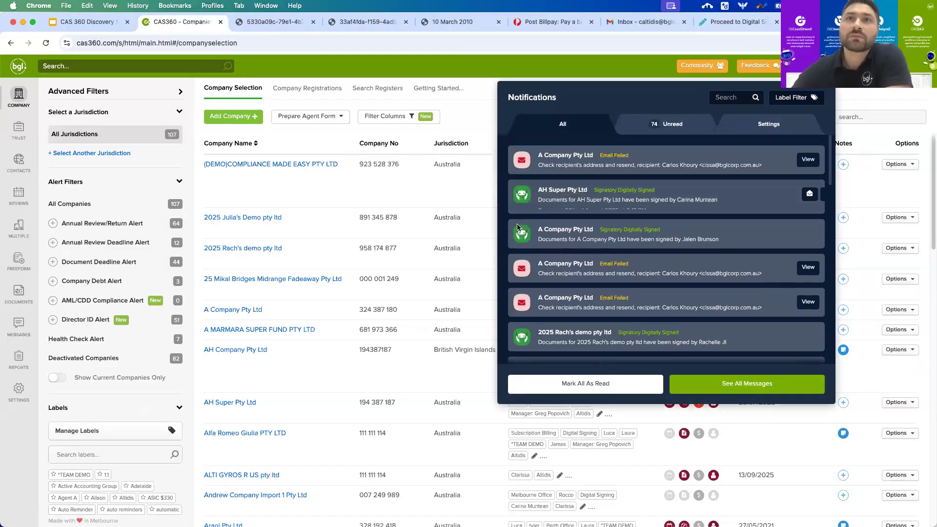
mouse_move(540, 197)
drag(588, 198, 661, 197)
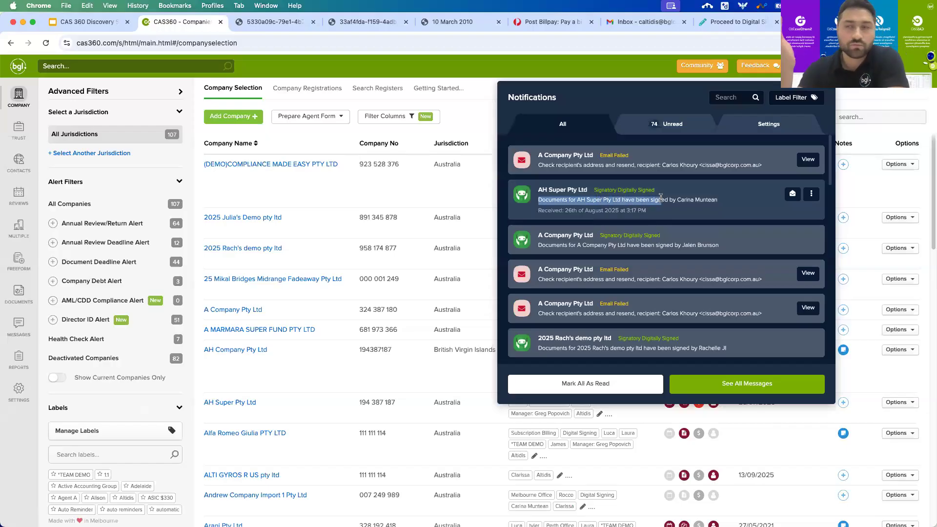
click(661, 196)
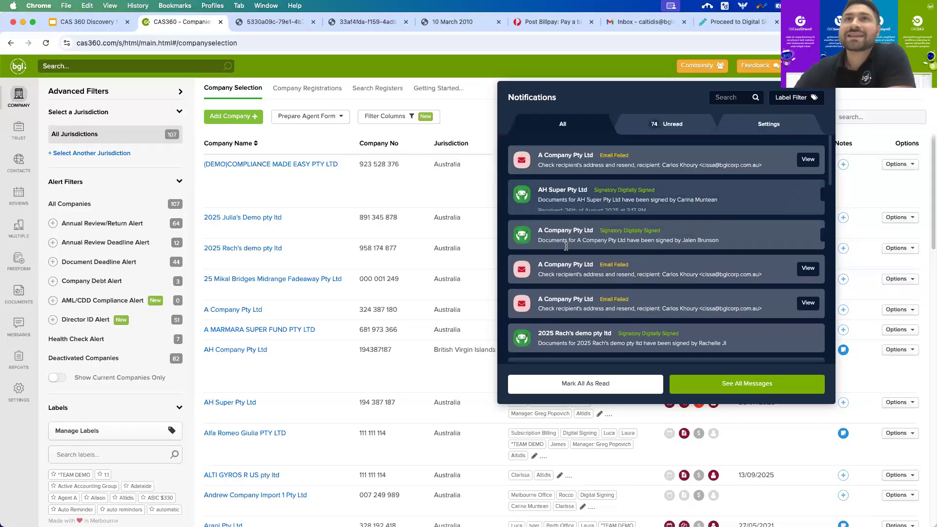
click(662, 127)
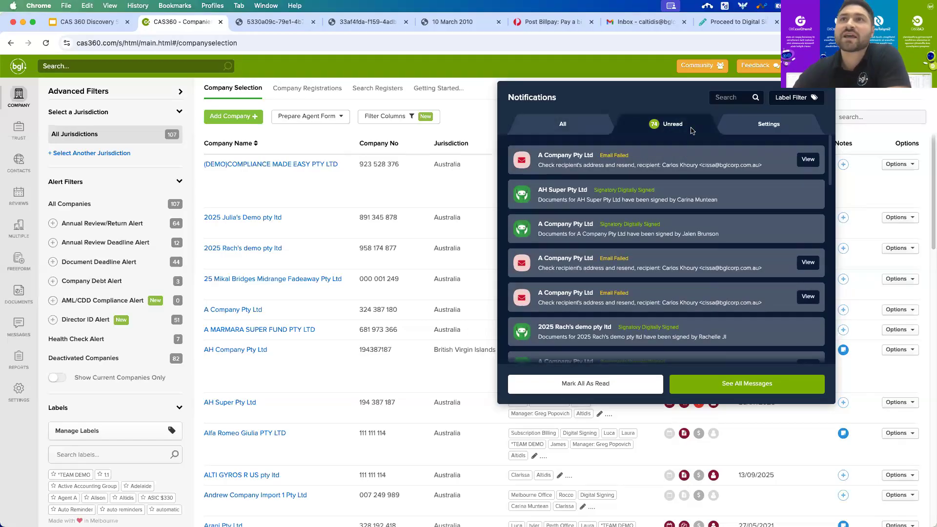
Enable email reminders from CAS360 in the notification settings and review the reminder types they apply to.
click(751, 135)
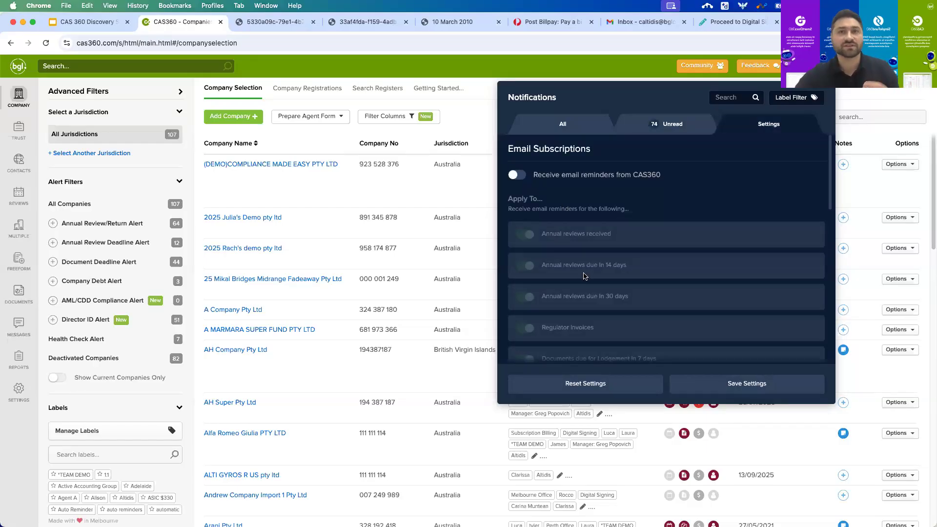
scroll(622, 352, down, 3)
scroll(618, 337, up, 3)
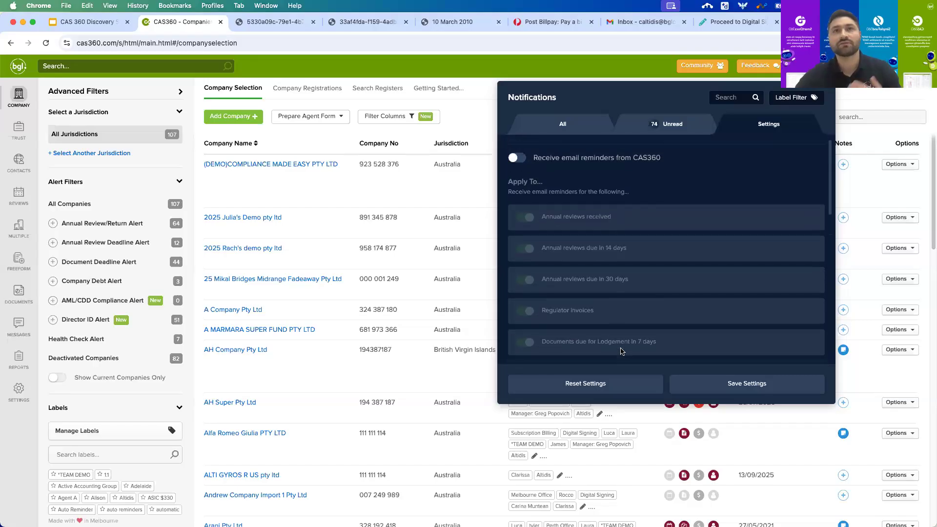
click(517, 175)
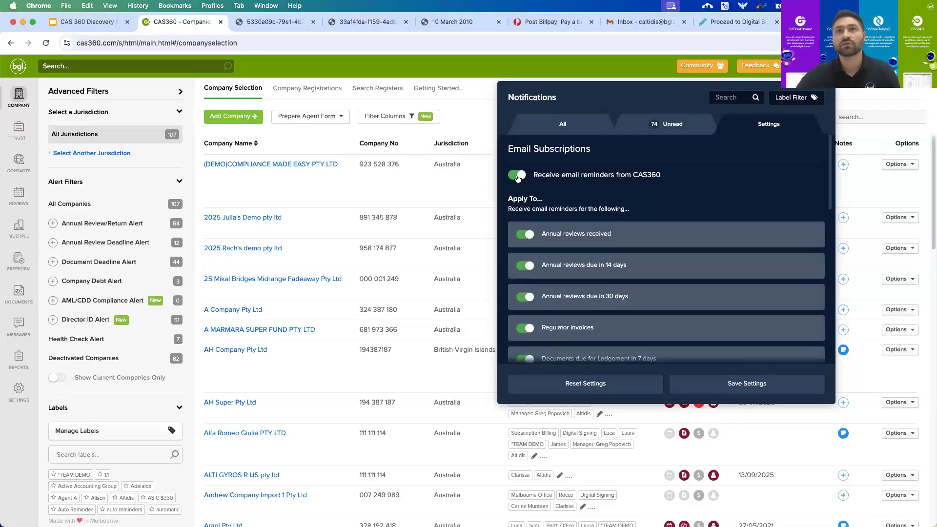
scroll(576, 198, down, 1)
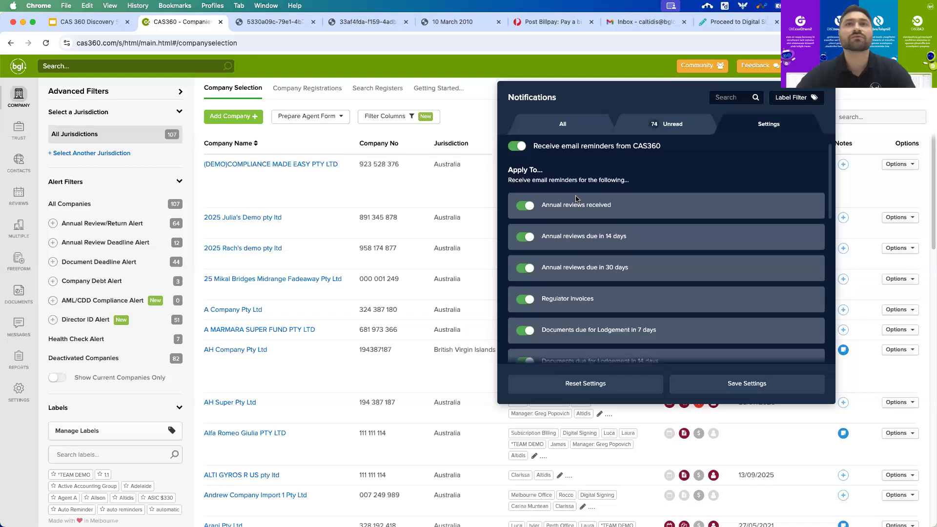
drag(541, 206, 617, 210)
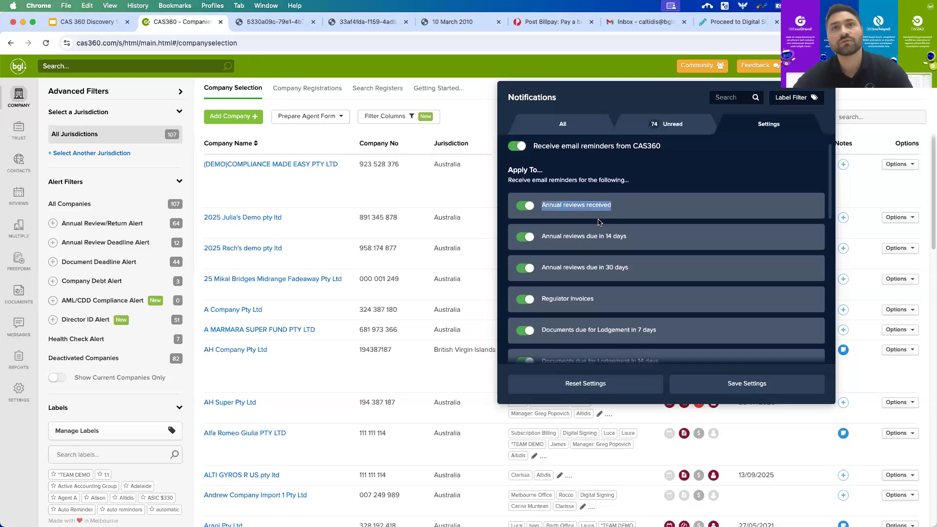
scroll(601, 287, down, 5)
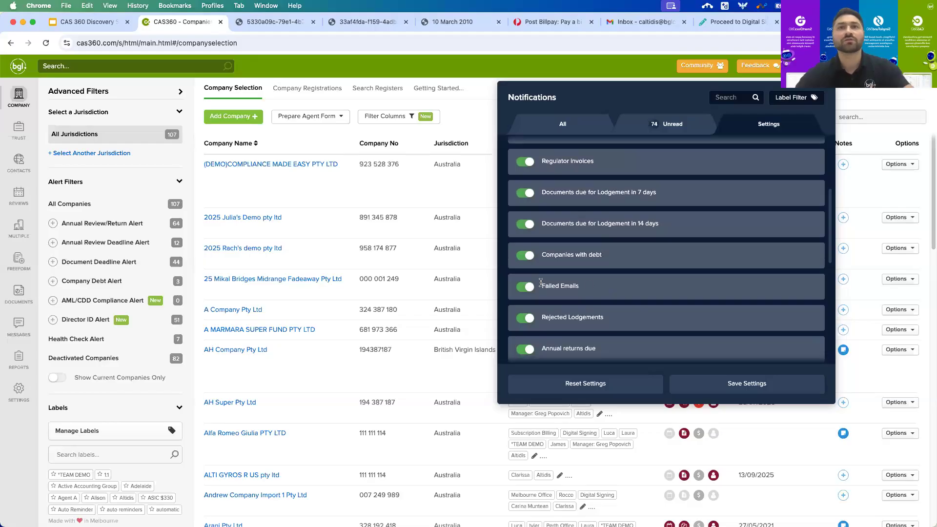
Turn off the email reminders for annual returns processed, not filed, and annual returns processed, not filed, overdue.
scroll(599, 264, down, 4)
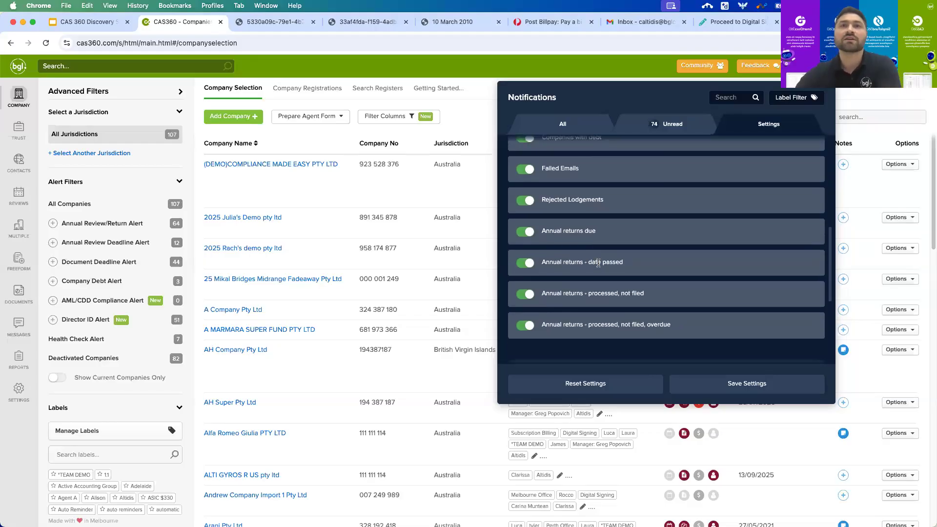
click(525, 325)
click(525, 296)
scroll(591, 277, down, 1)
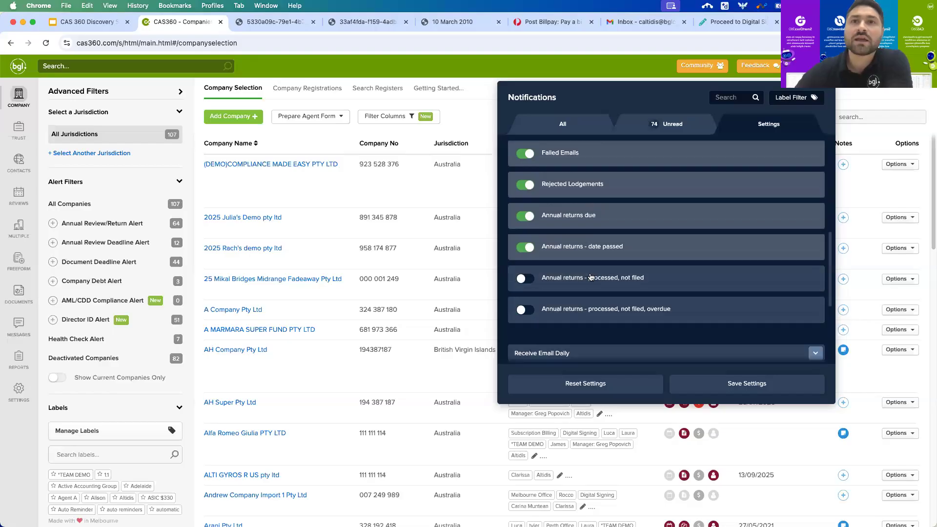
Restrict the daily reminder email to Monday and Tuesday by deselecting Wednesday, Thursday and Friday.
scroll(591, 277, down, 5)
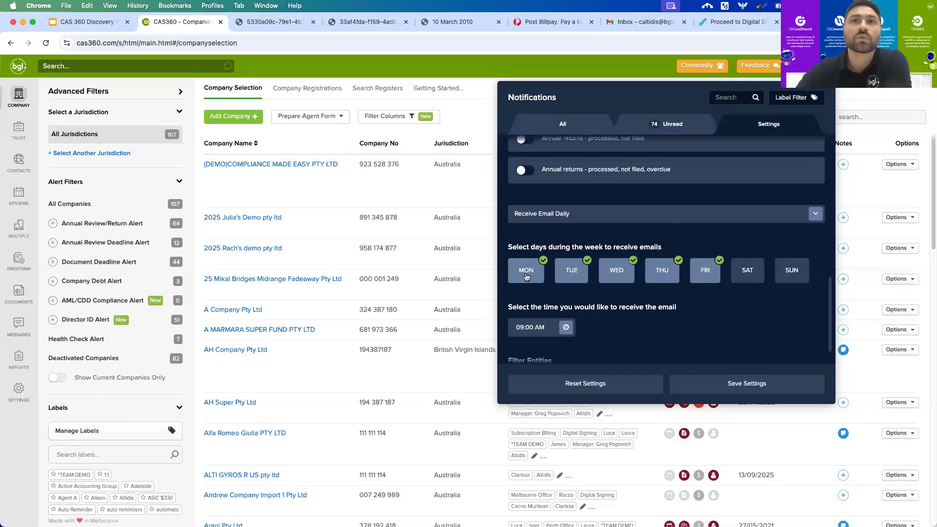
click(578, 275)
click(614, 274)
click(651, 274)
click(706, 272)
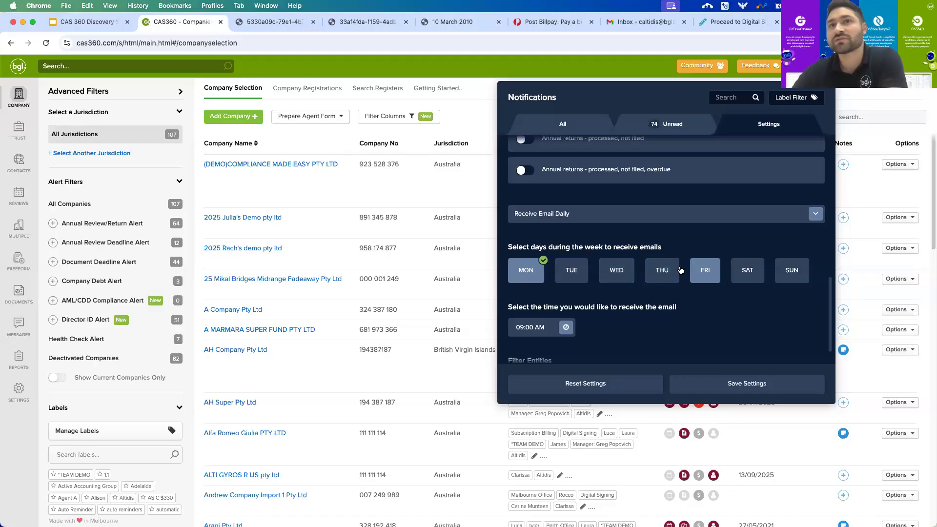
click(604, 274)
click(603, 275)
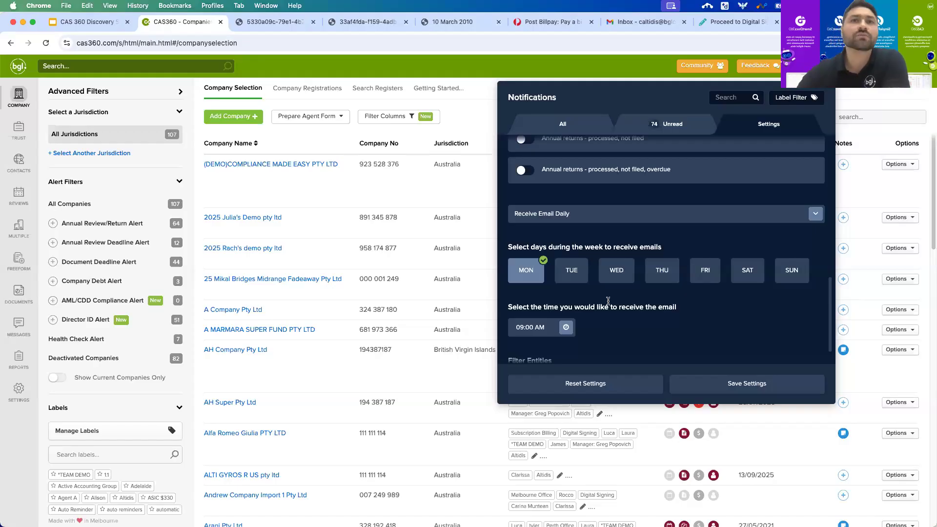
scroll(608, 308, down, 1)
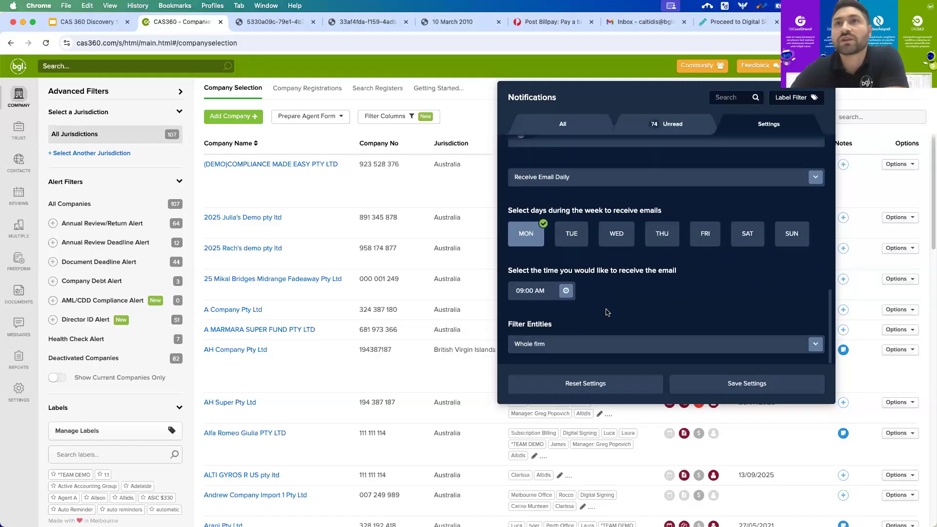
click(580, 235)
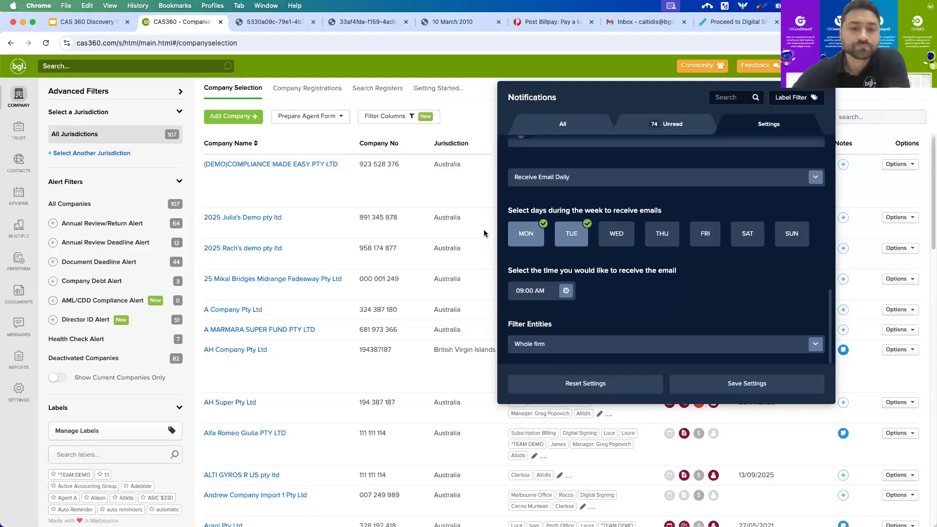
Return to all notifications, view A Company Pty Ltd's failed email in the outbox and switch to the message inbox.
click(586, 123)
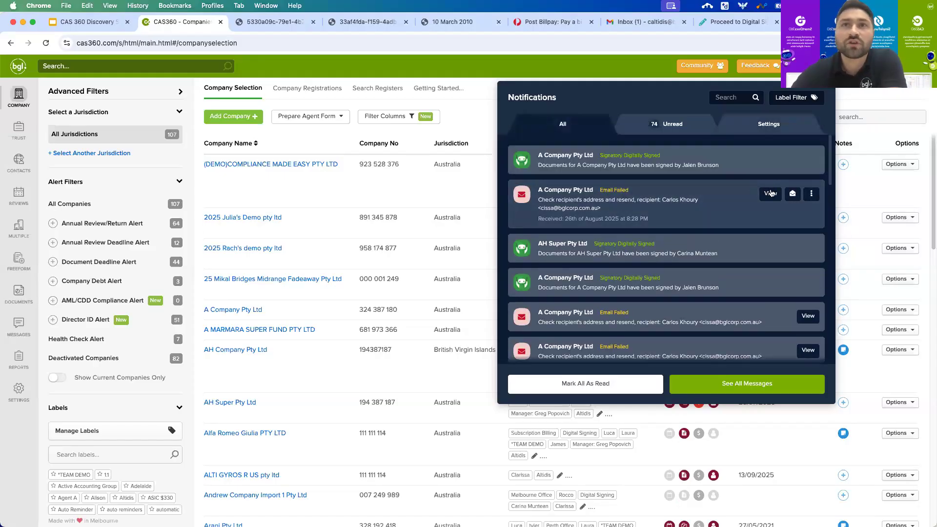
click(771, 194)
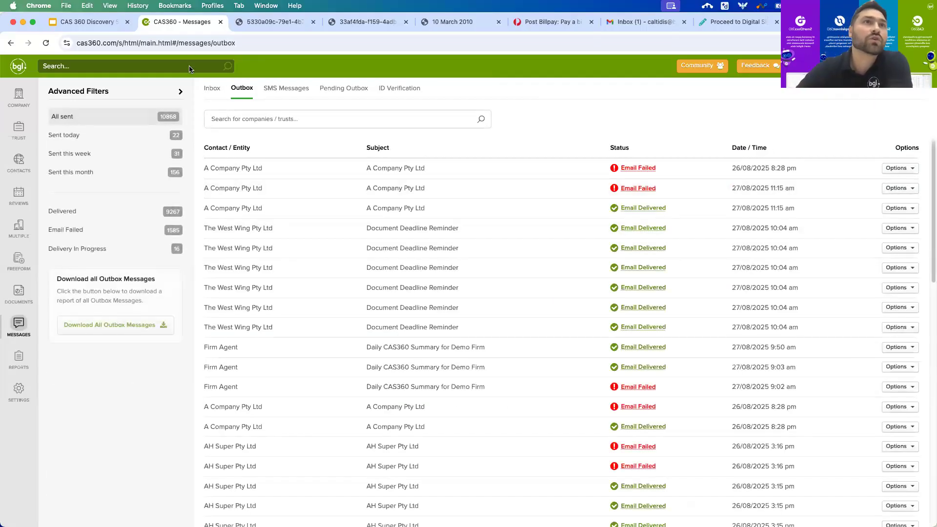
click(213, 89)
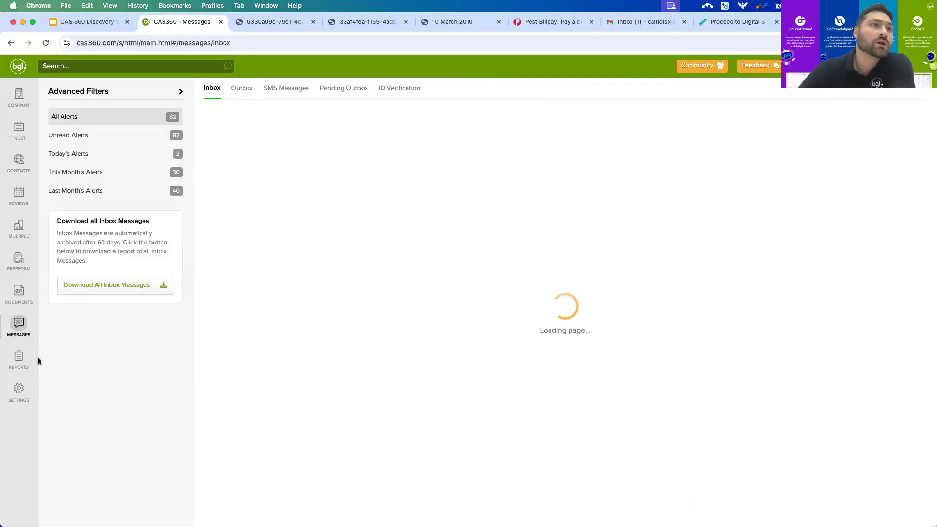
Filter the global documents by Electronic Signing - Signed, not lodged and look through the forms ready for lodgement.
click(18, 292)
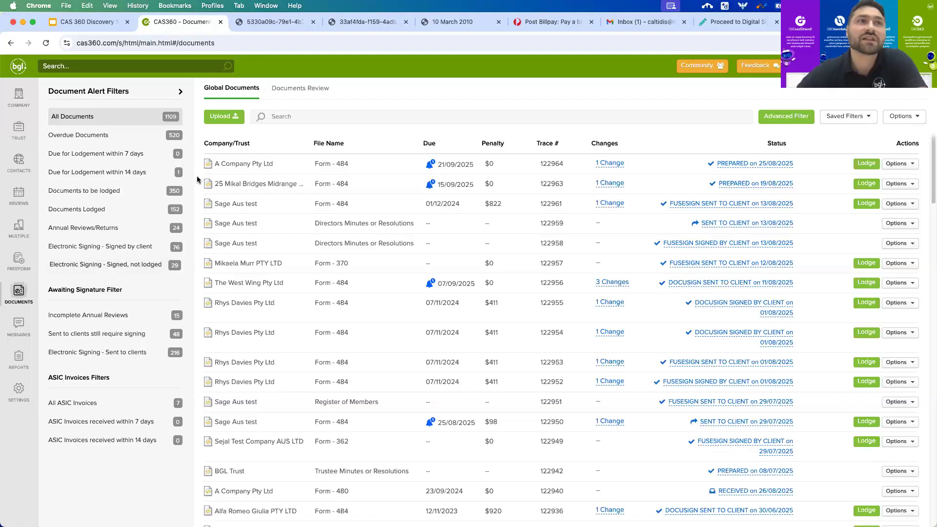
click(87, 274)
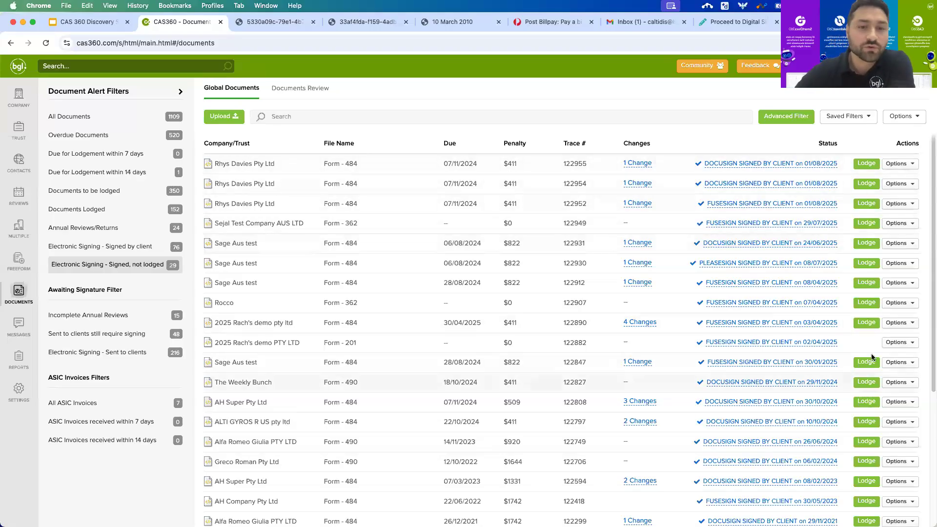
scroll(871, 354, down, 2)
scroll(871, 354, down, 3)
scroll(871, 353, up, 5)
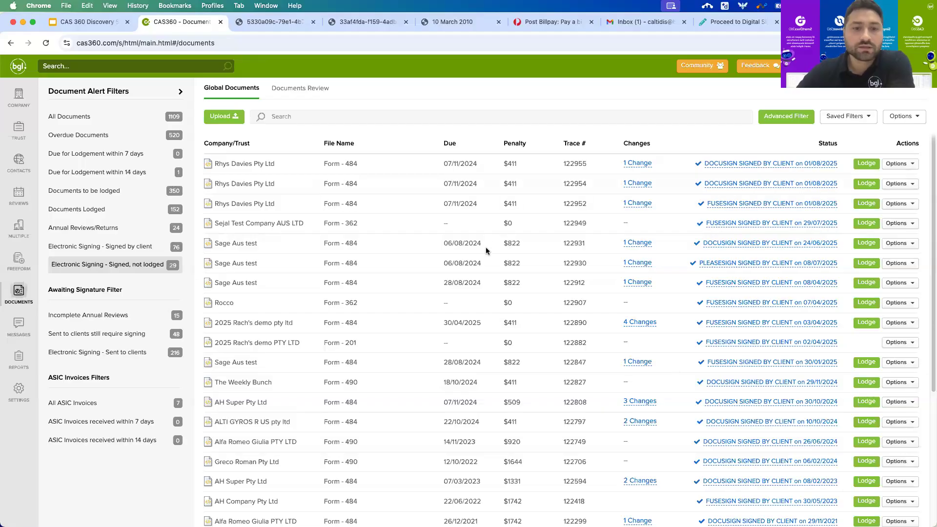
scroll(487, 258, down, 2)
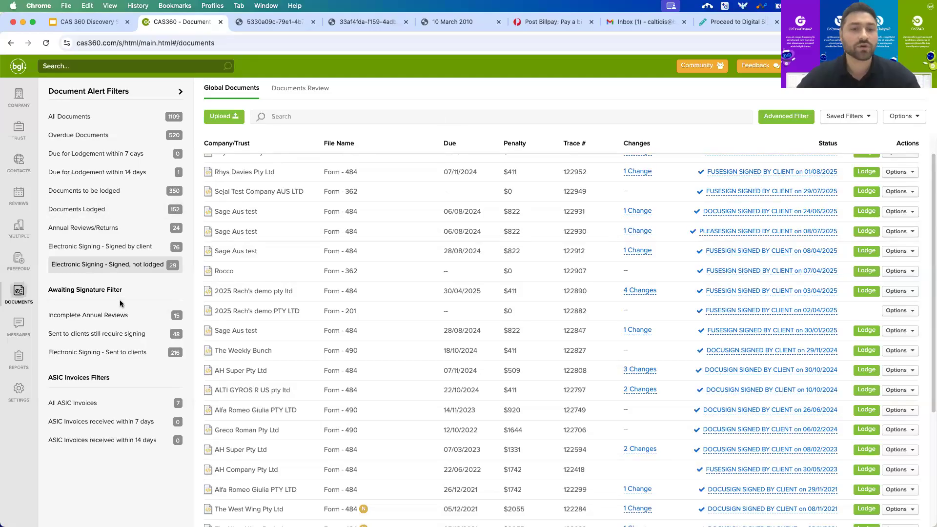
Open 25 Mikal Bridges Midrange Fadeaway Pty Ltd from the company list and review its general details through Company Status.
click(23, 104)
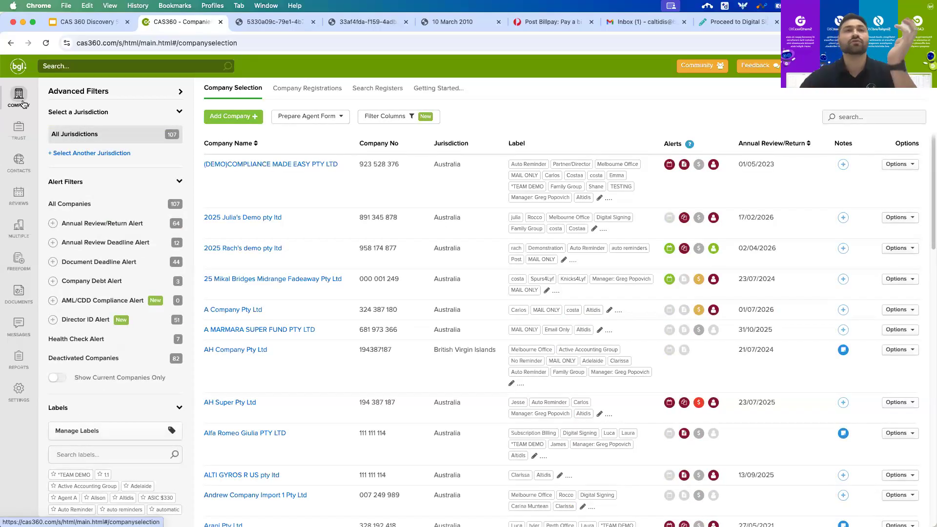
click(263, 280)
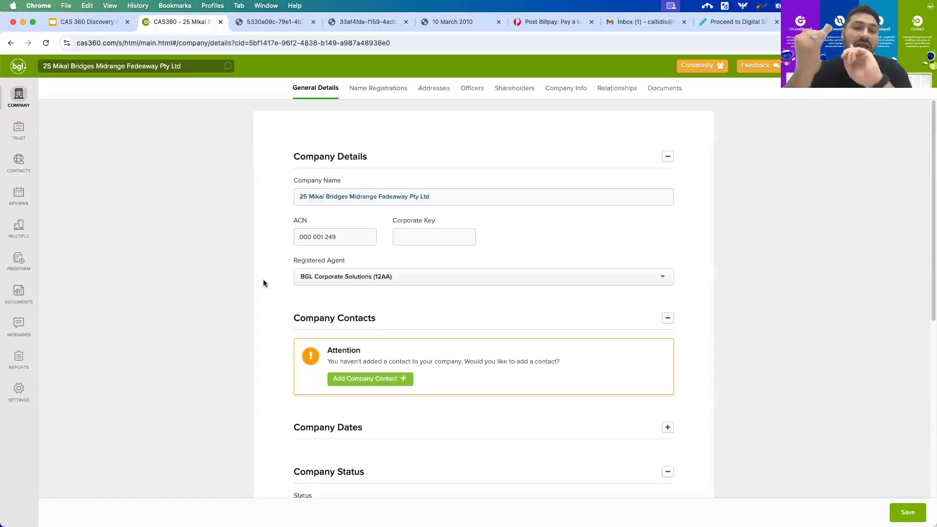
scroll(263, 280, down, 1)
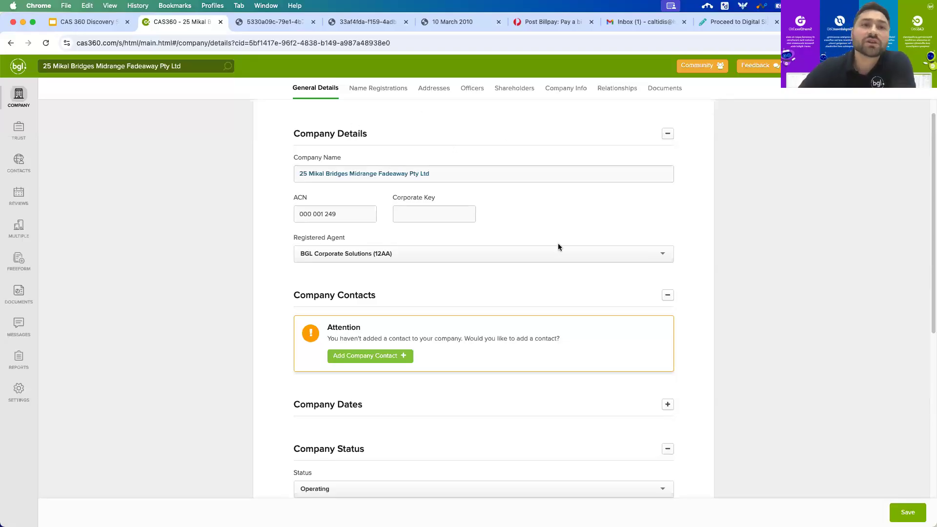
scroll(559, 247, down, 3)
scroll(559, 247, down, 4)
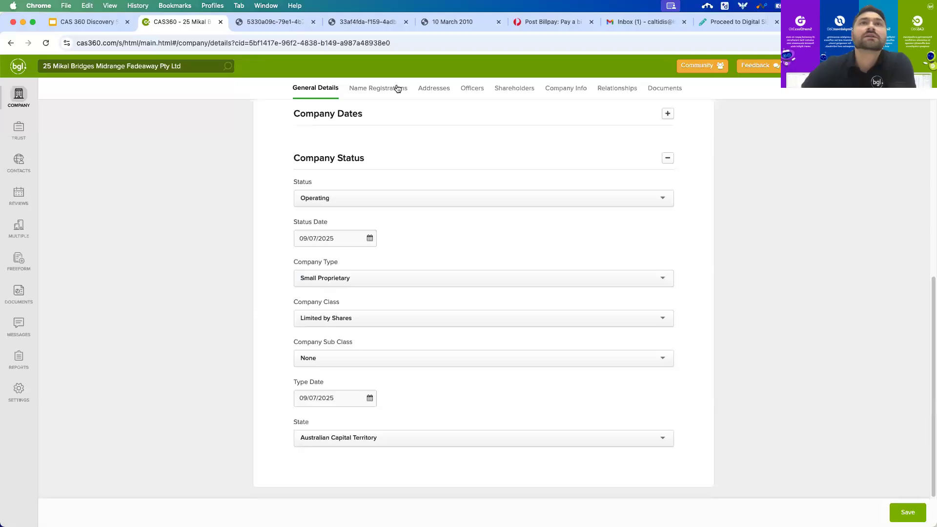
Cancel the pending form in the company's addresses and add a new business address, searching for 123 and choosing the second suggestion.
click(435, 90)
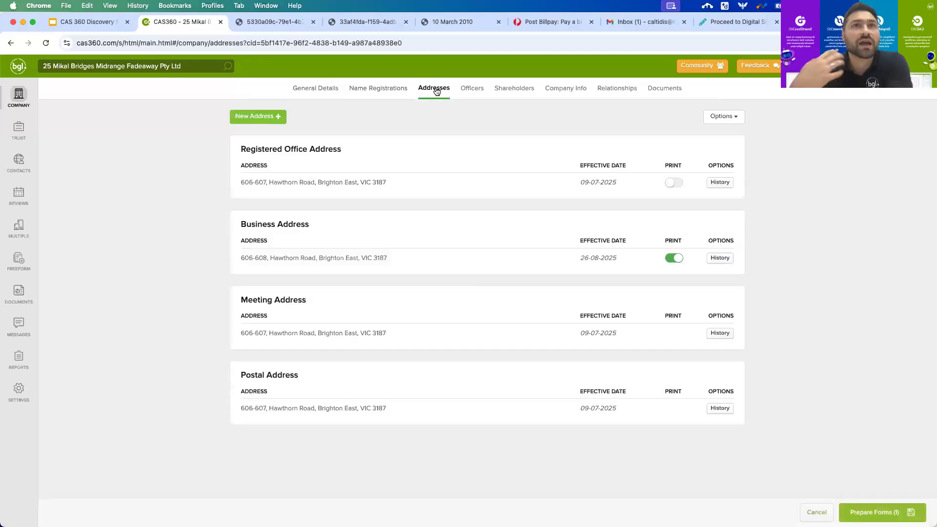
click(818, 510)
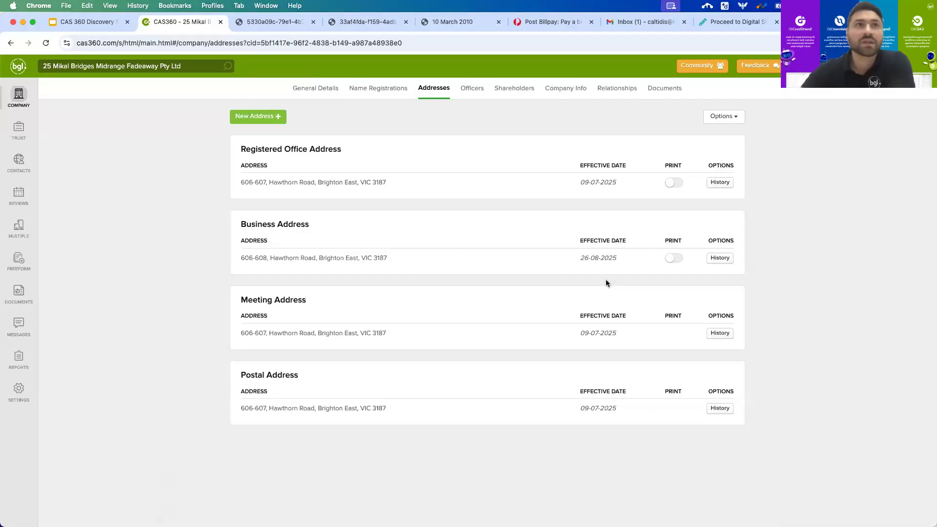
click(250, 119)
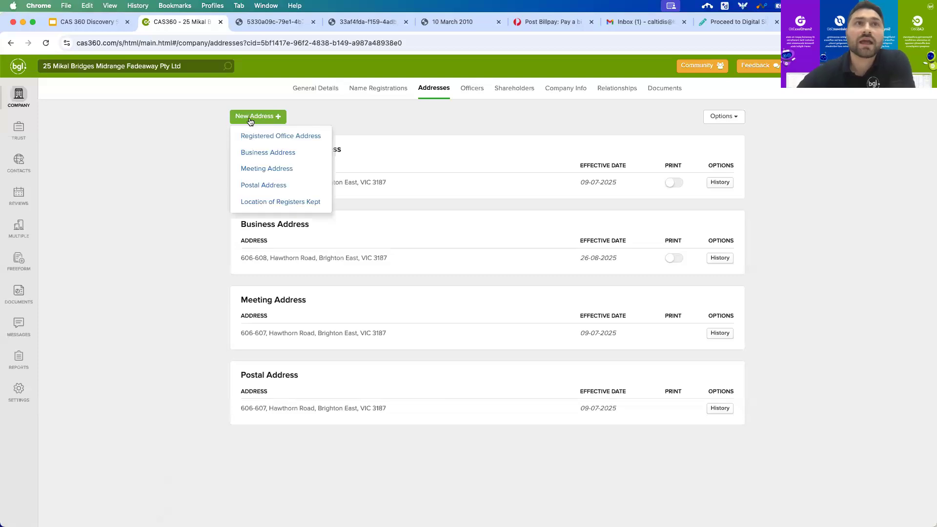
click(262, 153)
click(342, 132)
text(123)
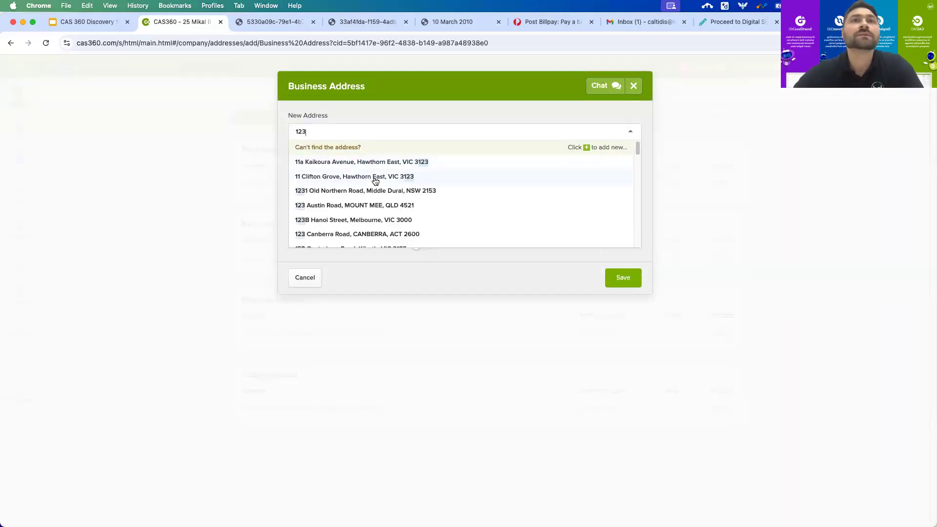
click(375, 178)
click(634, 281)
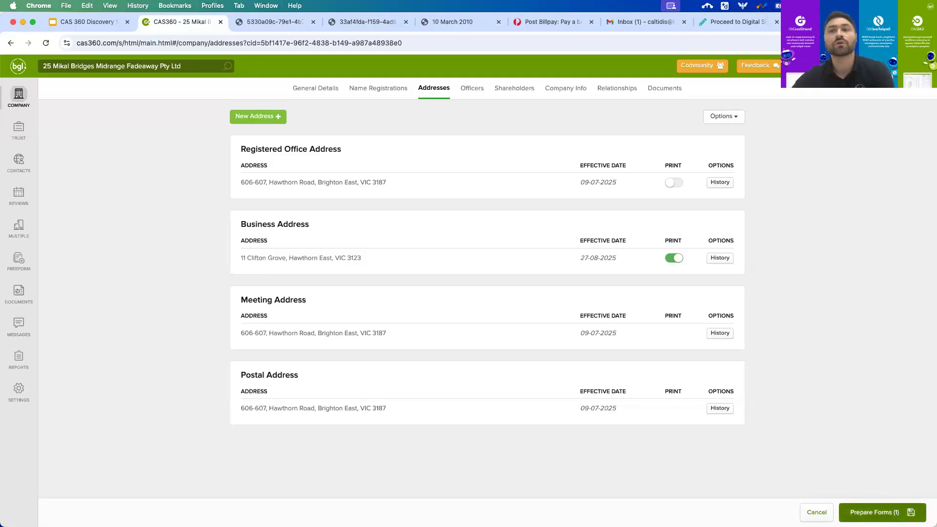
In the company's officers, change the third listed current director's status to Resigned and save the cessation.
click(477, 91)
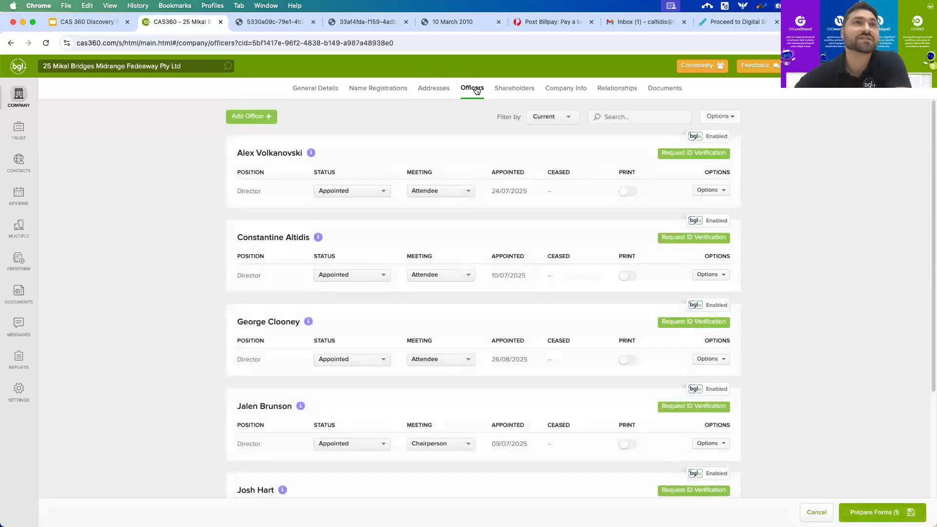
scroll(371, 101, down, 1)
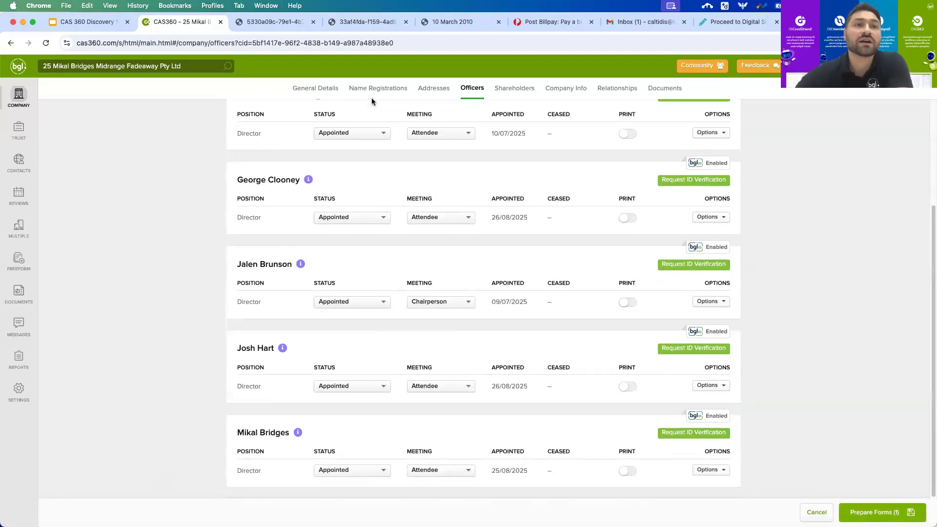
scroll(372, 102, up, 3)
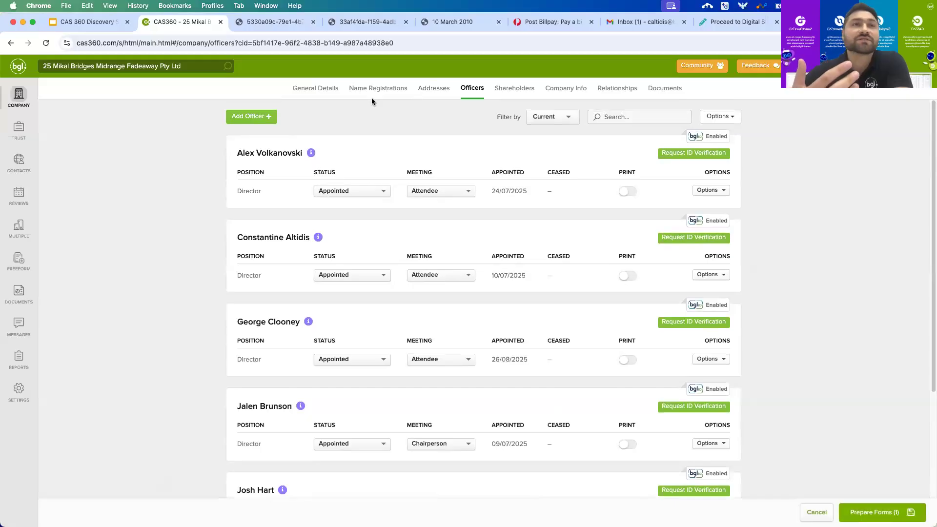
scroll(414, 229, down, 1)
click(440, 337)
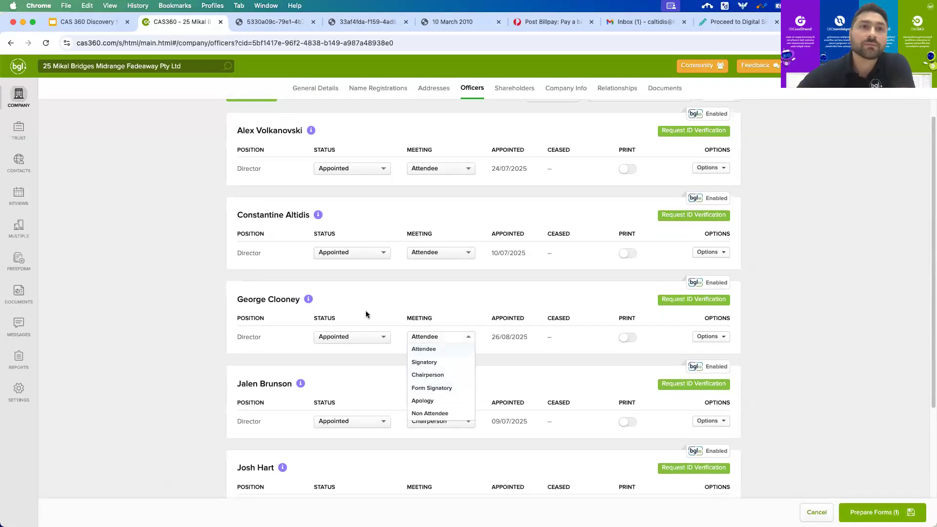
click(362, 337)
click(356, 364)
click(693, 338)
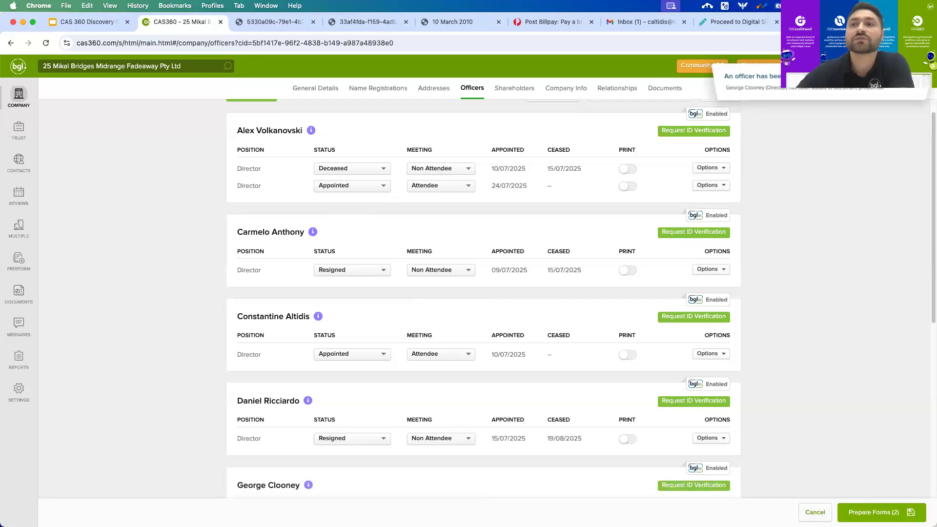
Start adding a new officer and try to save the second suggested contact without choosing a position.
scroll(266, 113, up, 1)
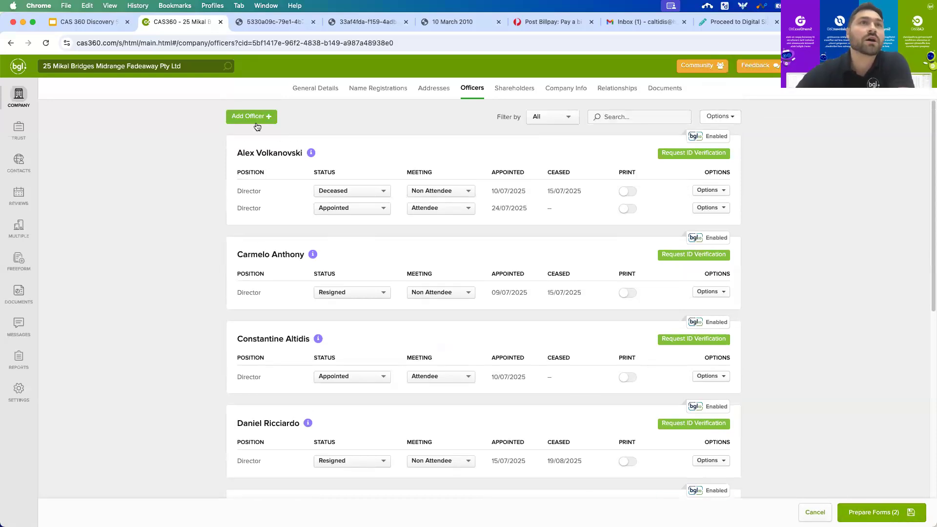
click(259, 126)
click(335, 133)
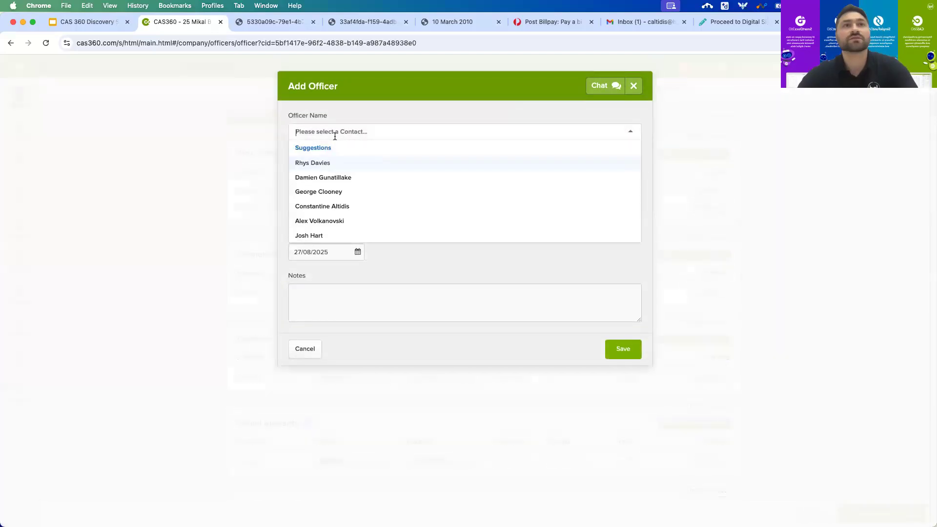
click(343, 178)
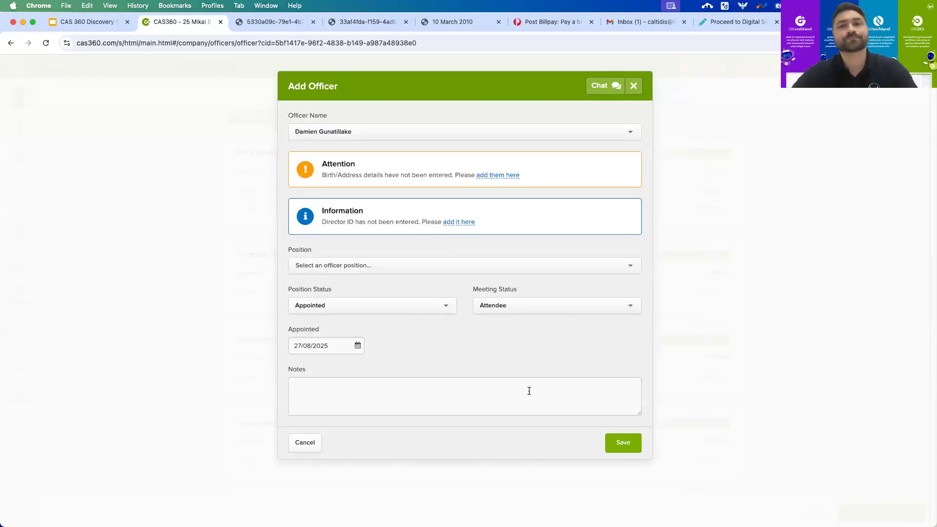
click(609, 444)
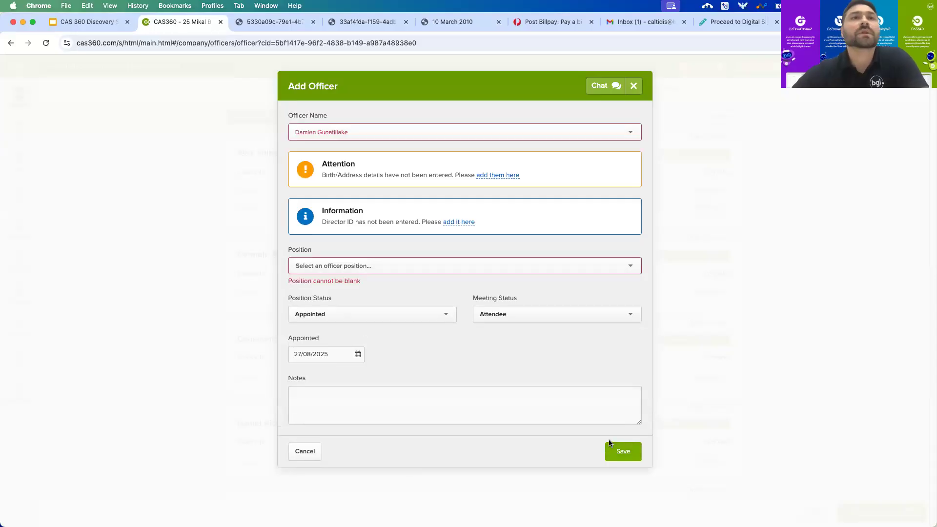
Switch the new officer to the sixth suggested contact, set the position to Director and try to save.
click(346, 131)
click(335, 235)
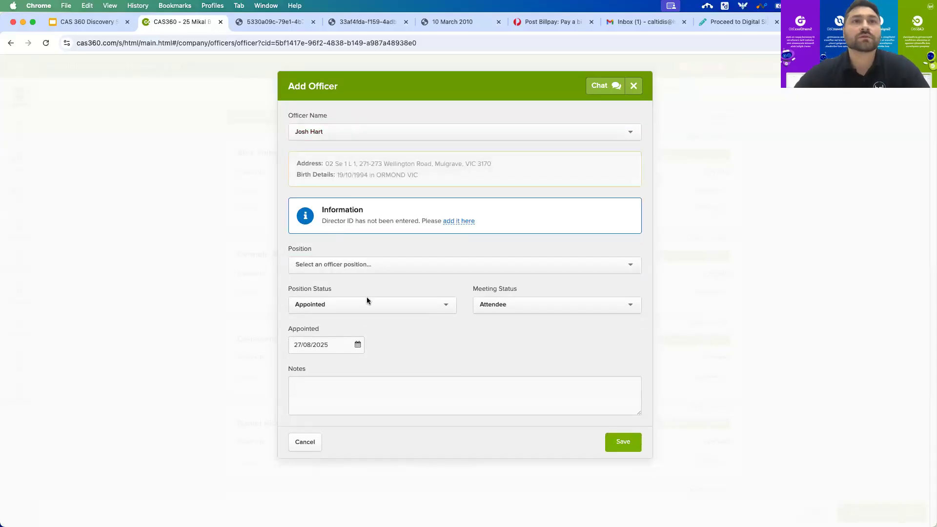
click(376, 267)
click(349, 284)
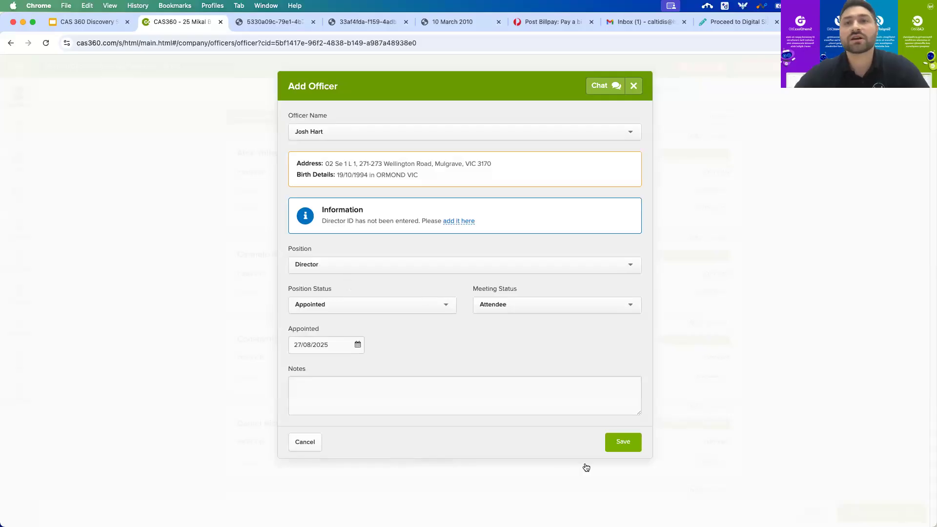
click(613, 445)
click(389, 266)
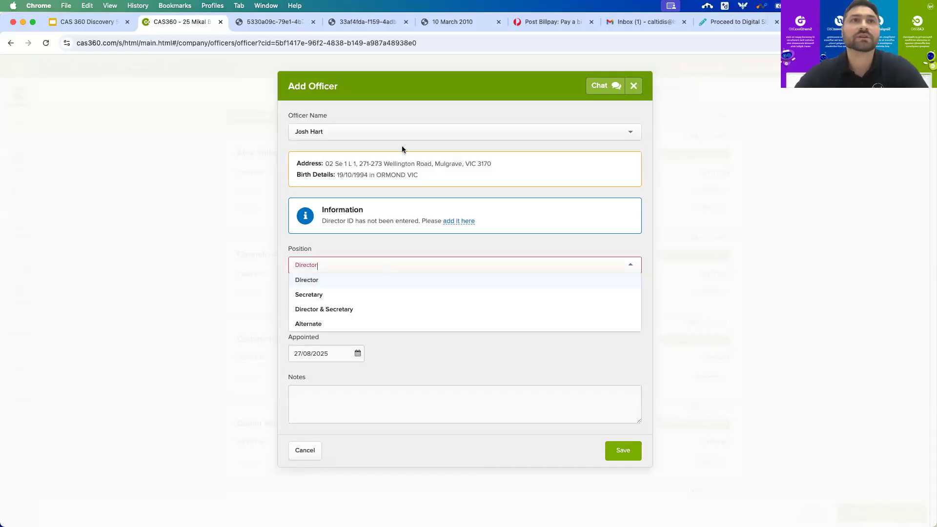
Change the new officer to the first suggested contact and save the Director appointment.
click(393, 129)
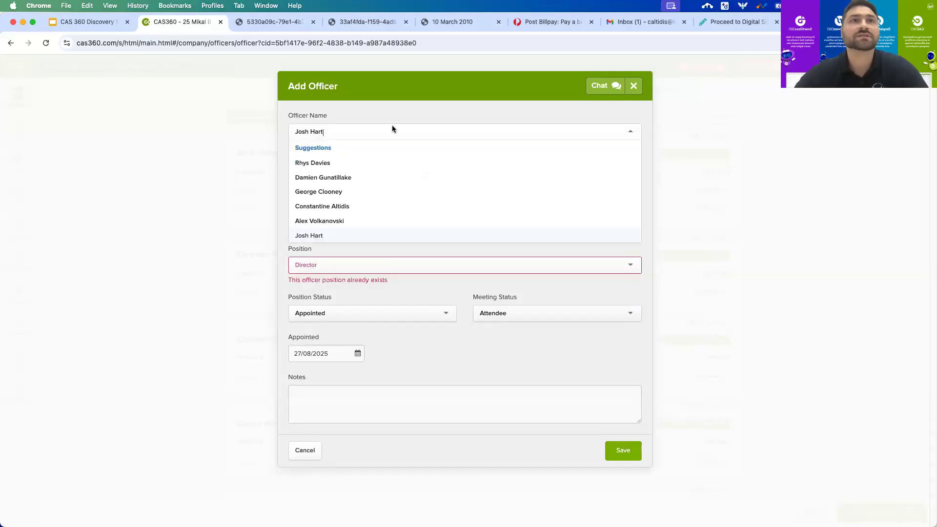
click(340, 164)
click(623, 406)
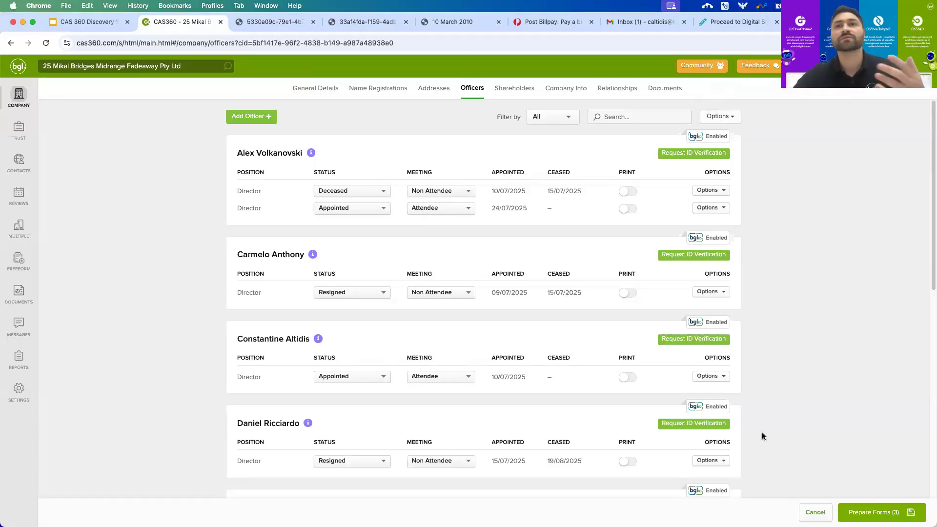
Open the ID verification request for the newly added director, compare the three BGL ID check options and close it.
scroll(764, 435, down, 6)
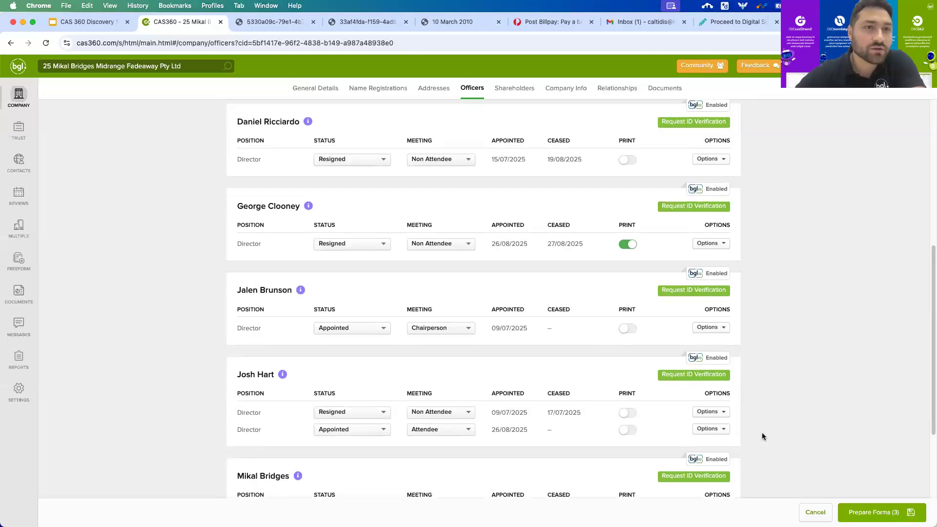
scroll(764, 436, down, 3)
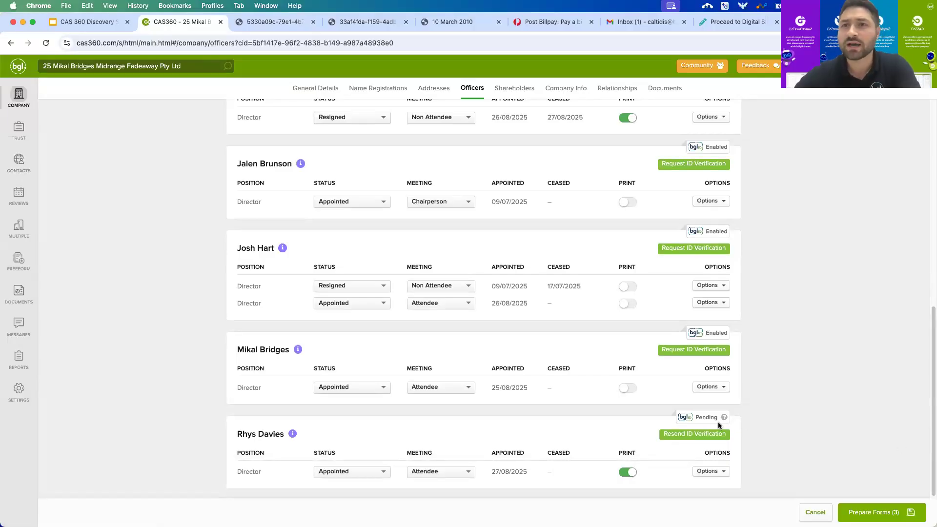
click(697, 436)
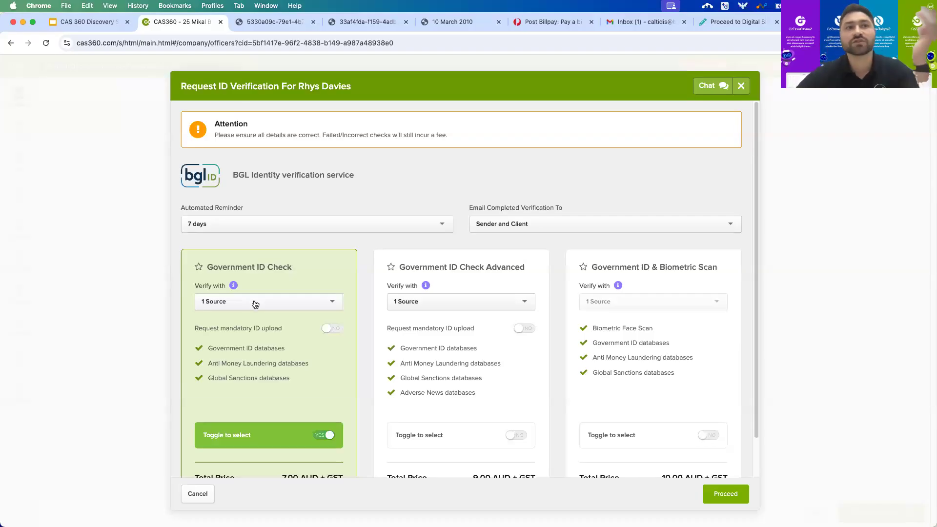
scroll(233, 367, down, 1)
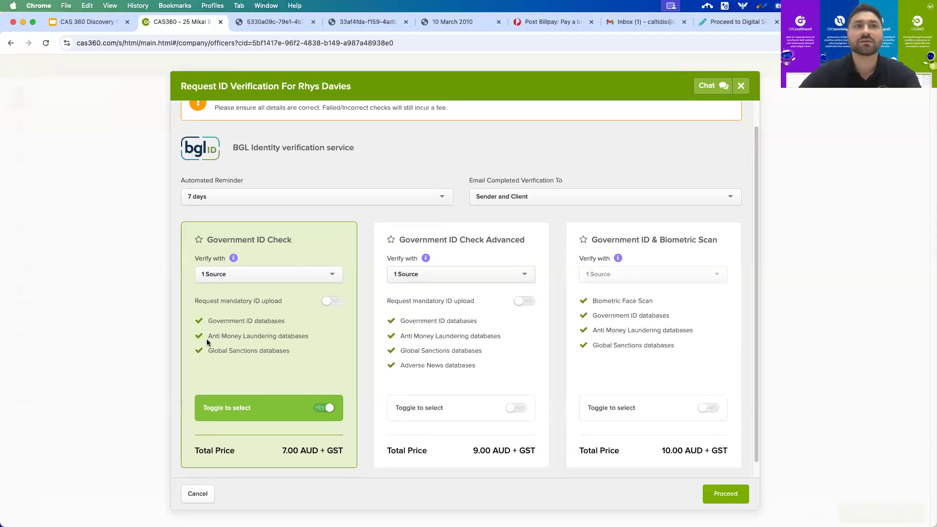
drag(312, 335, 207, 336)
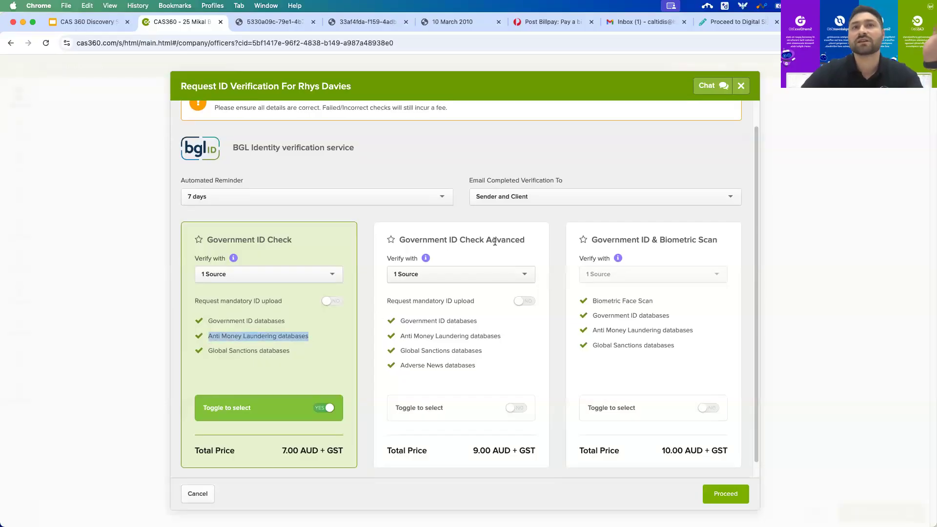
drag(406, 365, 486, 367)
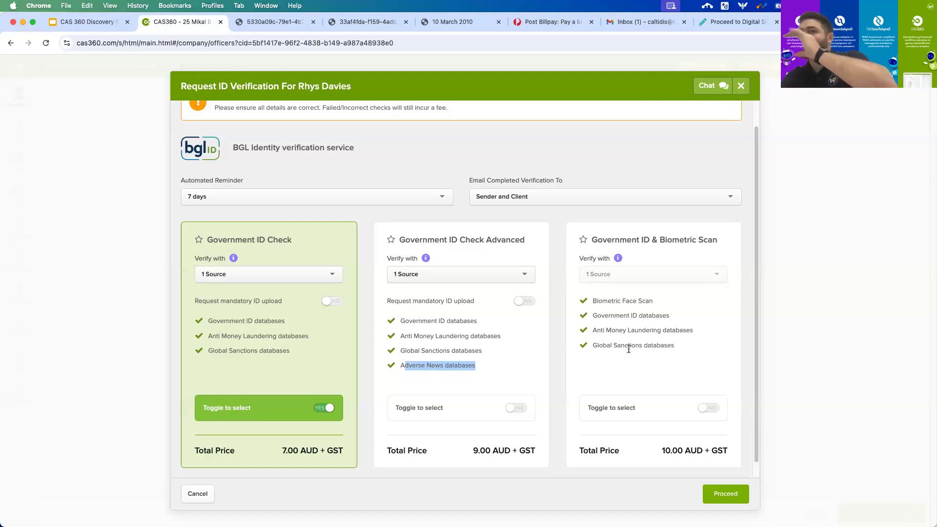
scroll(631, 351, down, 1)
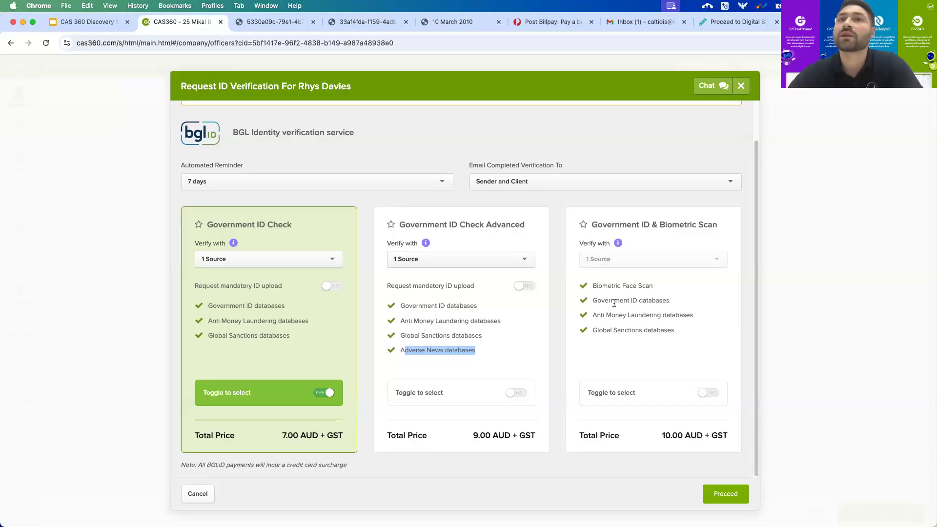
click(741, 87)
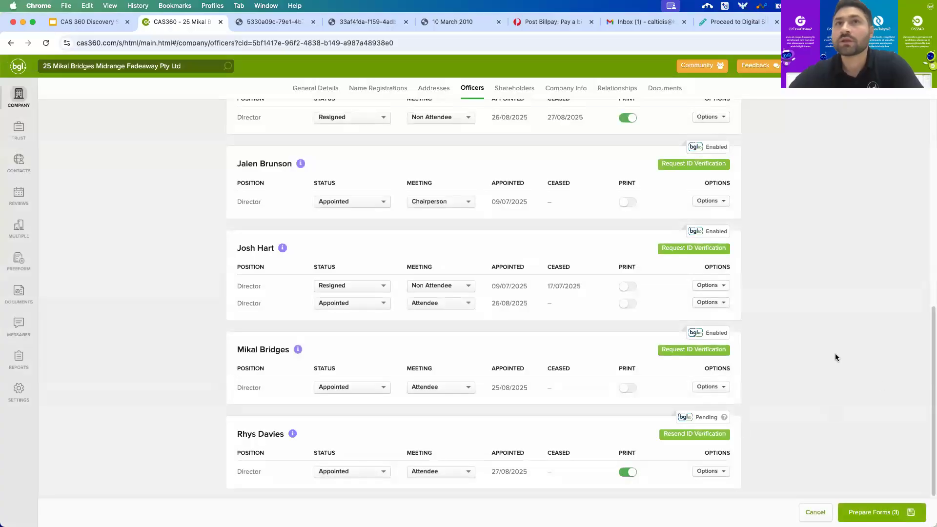
Open the company's shareholders and restrict the ordinary share register to current shareholders.
scroll(687, 277, up, 6)
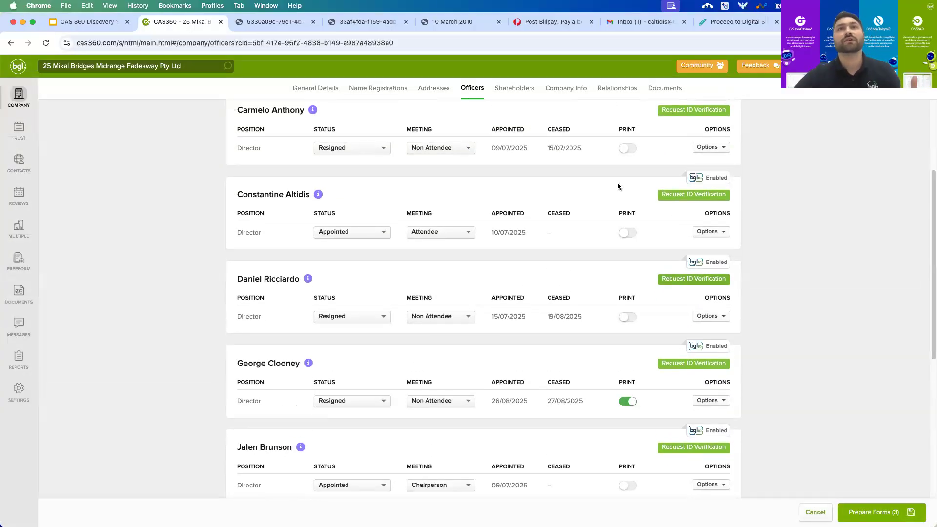
click(514, 89)
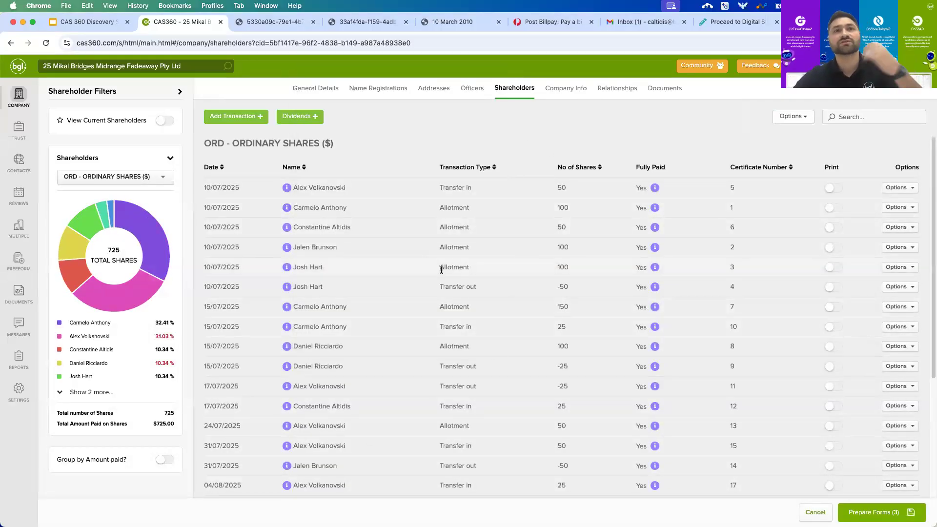
click(161, 122)
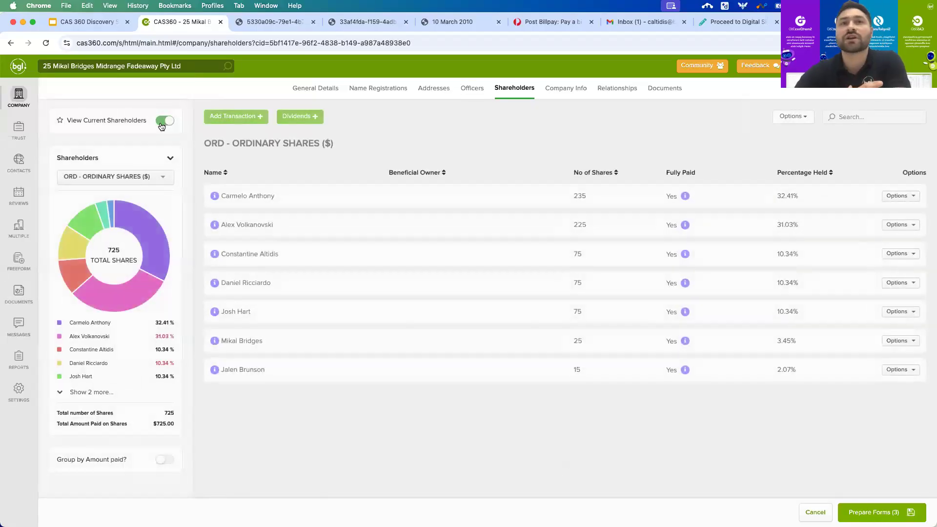
click(216, 121)
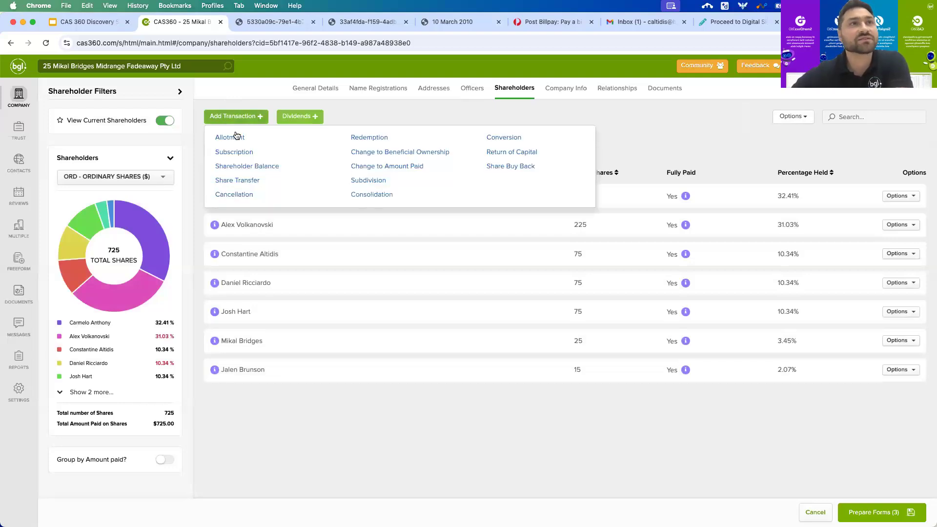
click(235, 136)
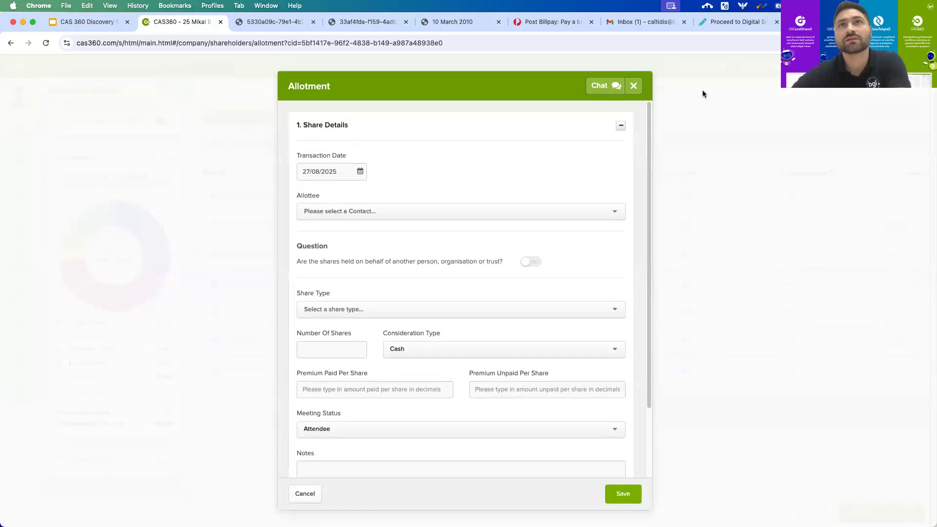
click(639, 90)
Start a share allotment for the second suggested contact with 25 shares of type ORD, ORDINARY SHARES, $1 Fully Paid.
click(246, 118)
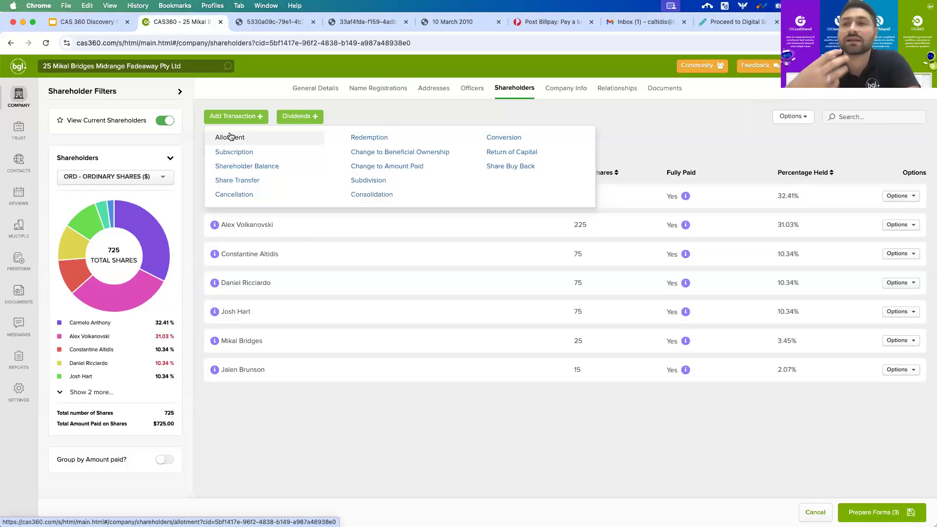
click(230, 136)
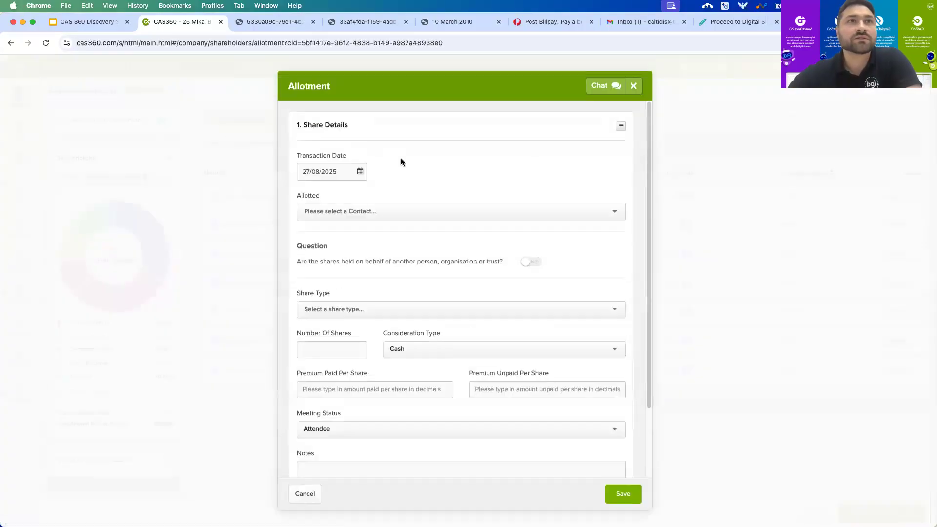
click(418, 211)
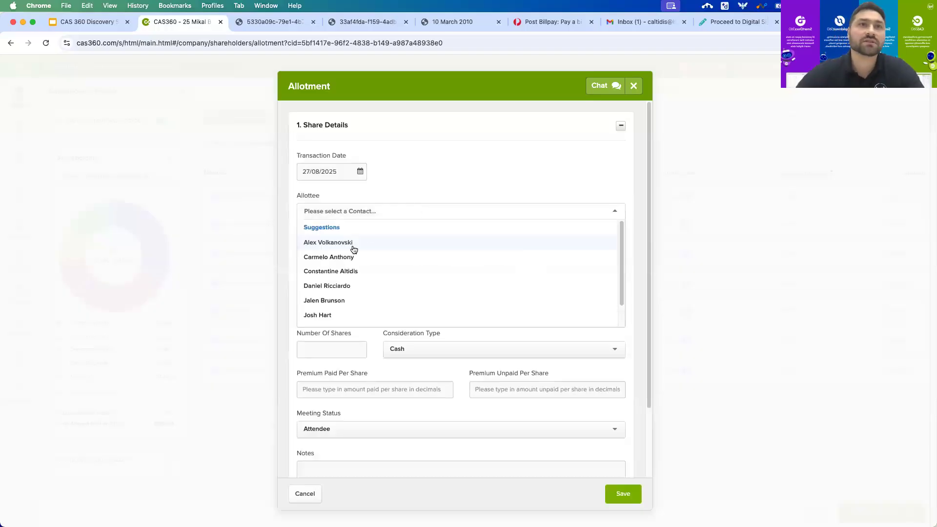
click(346, 259)
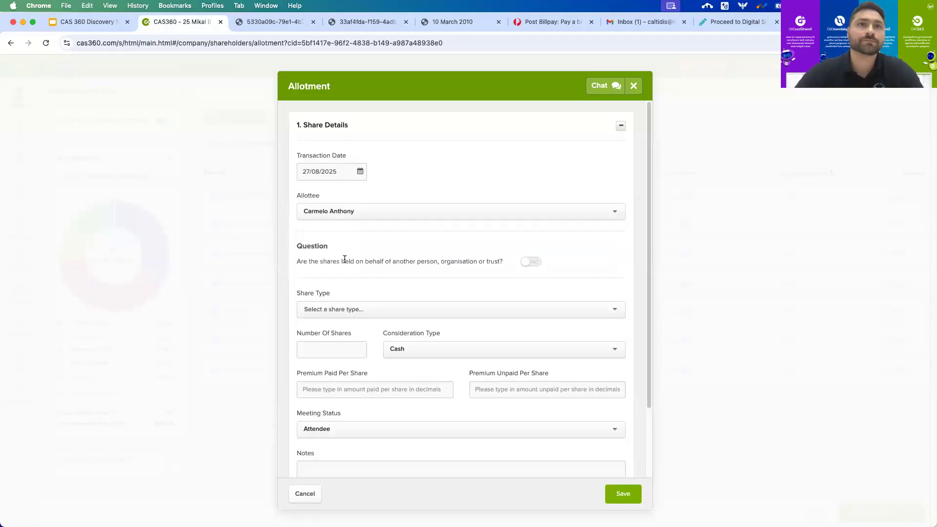
click(360, 311)
click(353, 340)
click(326, 346)
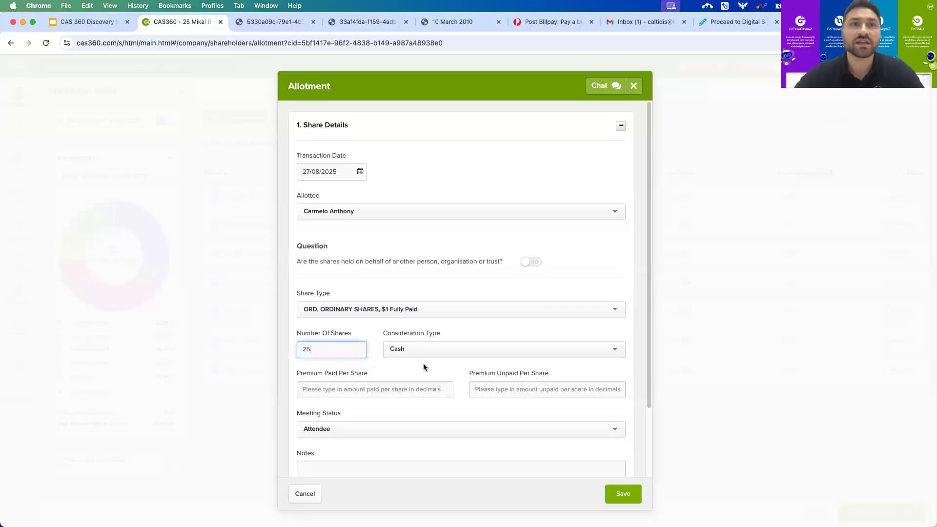
Mark the allotted shares as held on behalf of another party to show the beneficial owner field, and switch it back to No.
scroll(488, 283, down, 1)
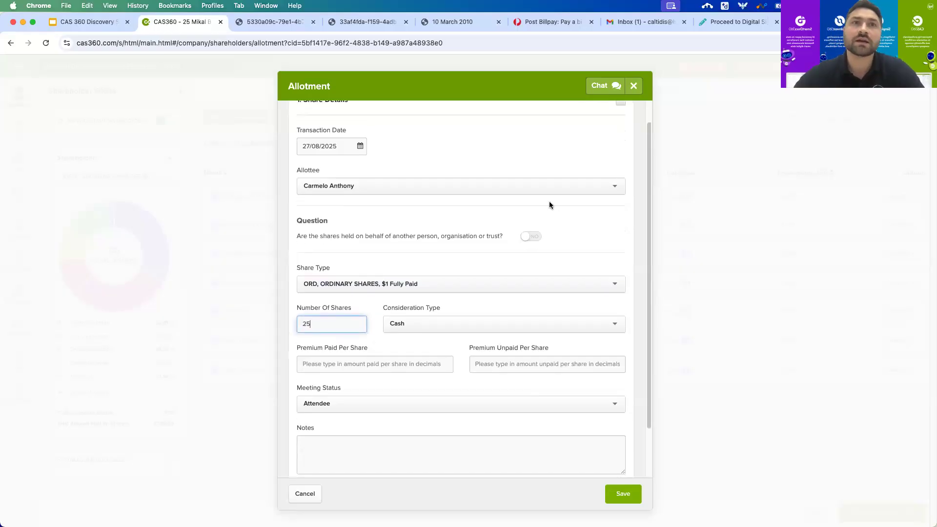
click(529, 236)
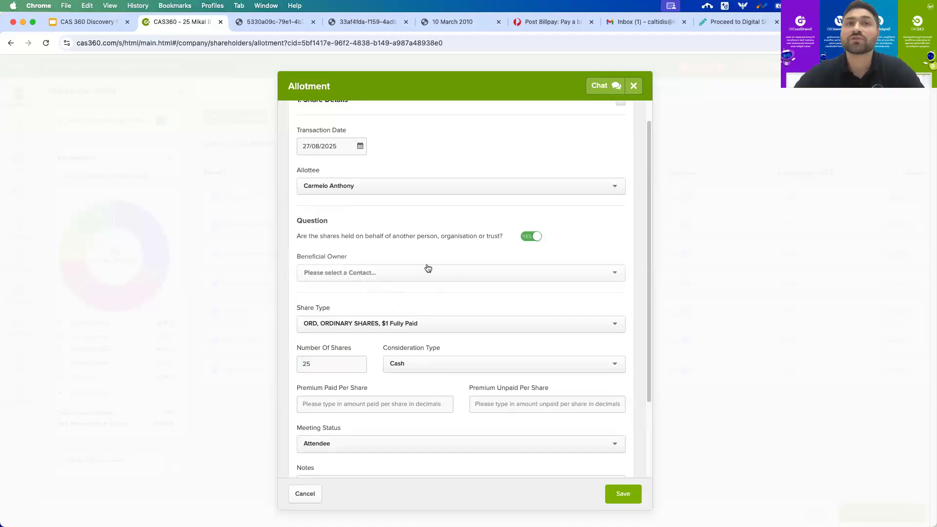
click(531, 238)
scroll(481, 351, down, 2)
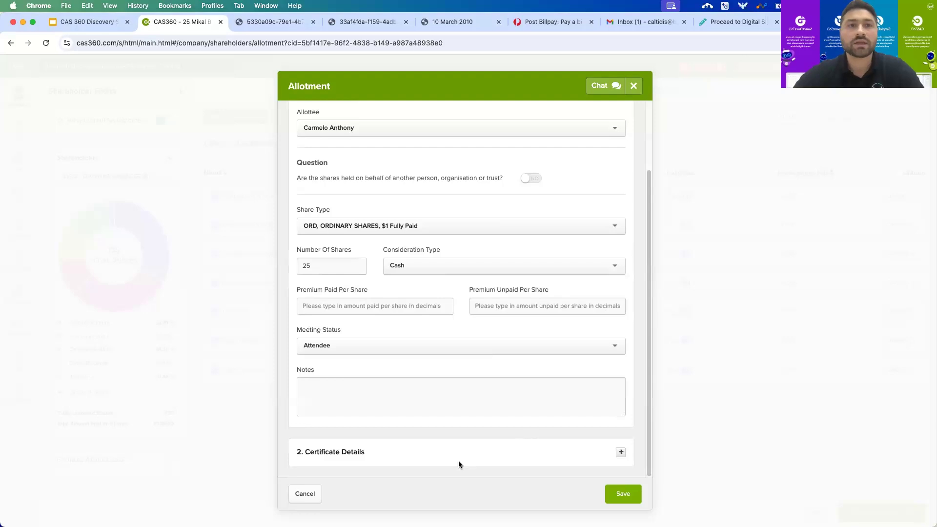
Expand the allotment's certificate details and save the allotment to the ordinary share register.
click(459, 463)
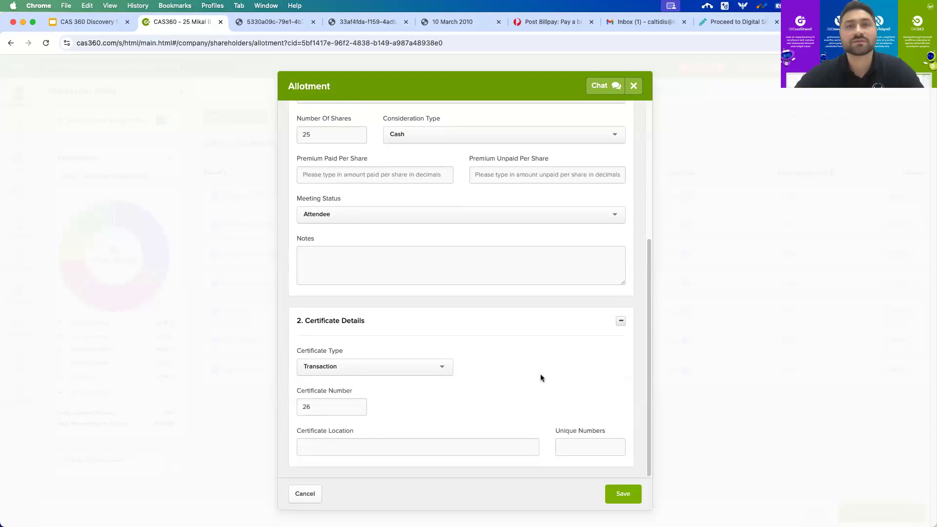
click(622, 493)
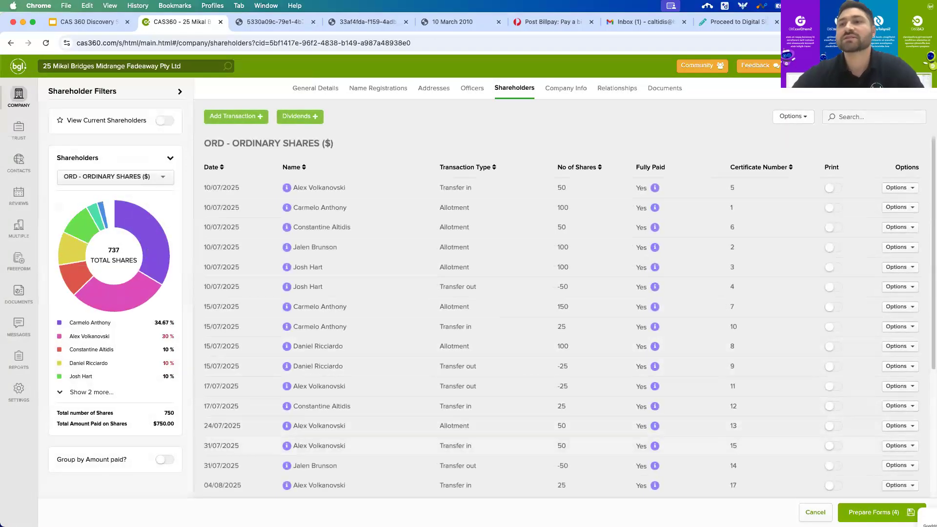
scroll(768, 344, down, 4)
scroll(283, 190, up, 2)
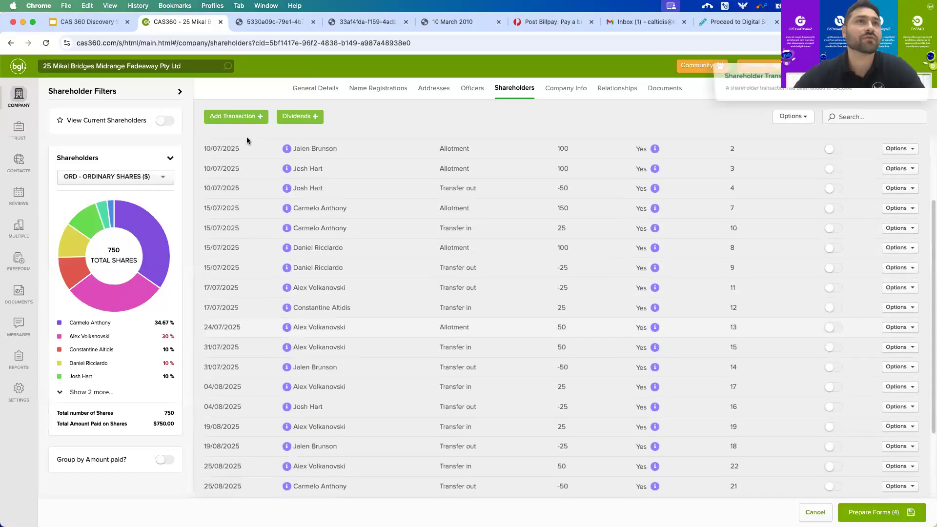
Start a share transfer of 25 ordinary shares from the fifth listed shareholder to the fifth suggested contact.
click(222, 122)
click(247, 179)
click(357, 214)
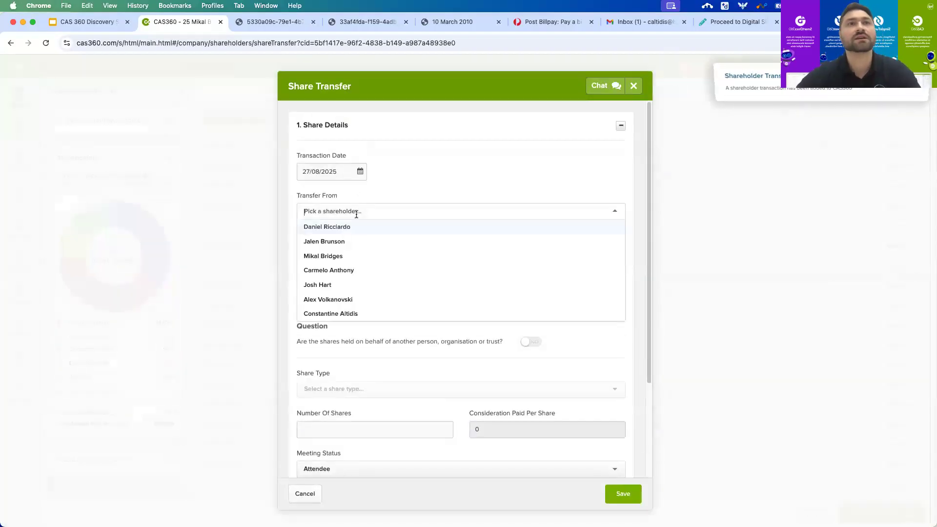
click(337, 284)
click(340, 293)
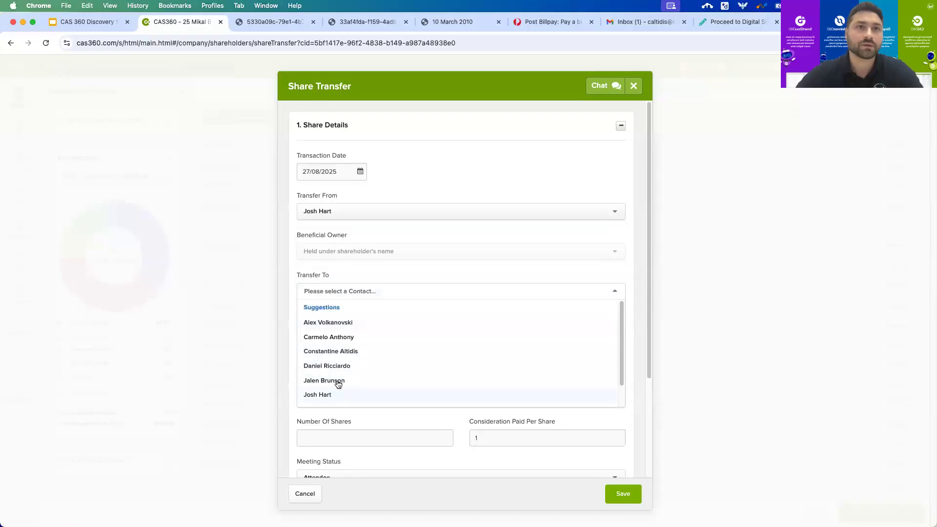
click(341, 383)
click(336, 434)
text(25)
scroll(406, 415, down, 3)
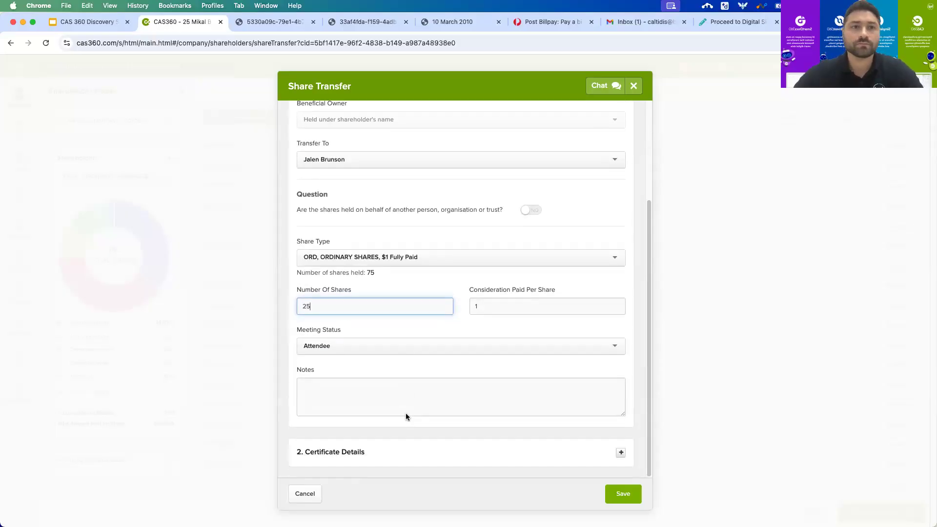
Expand the transferor and transferee certificate details, save the share transfer and check the latest entries in the share register.
click(382, 456)
scroll(381, 454, down, 5)
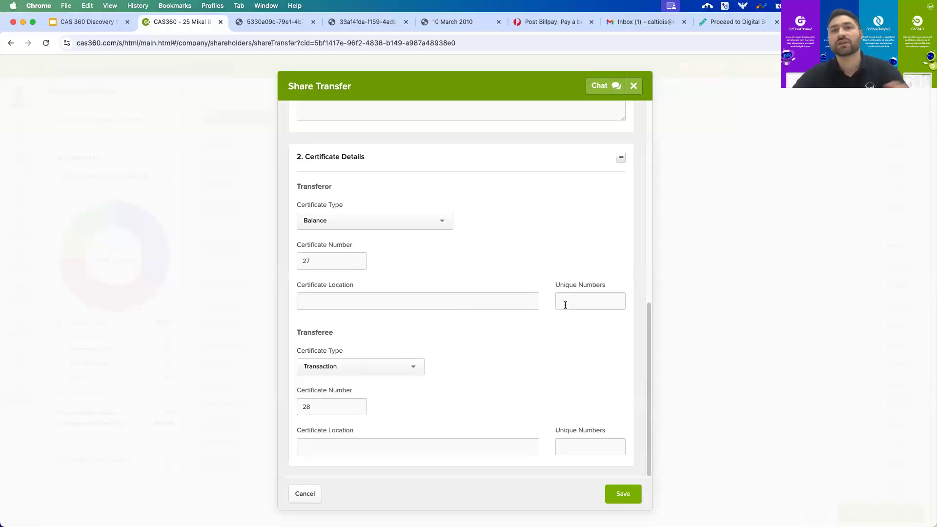
click(623, 493)
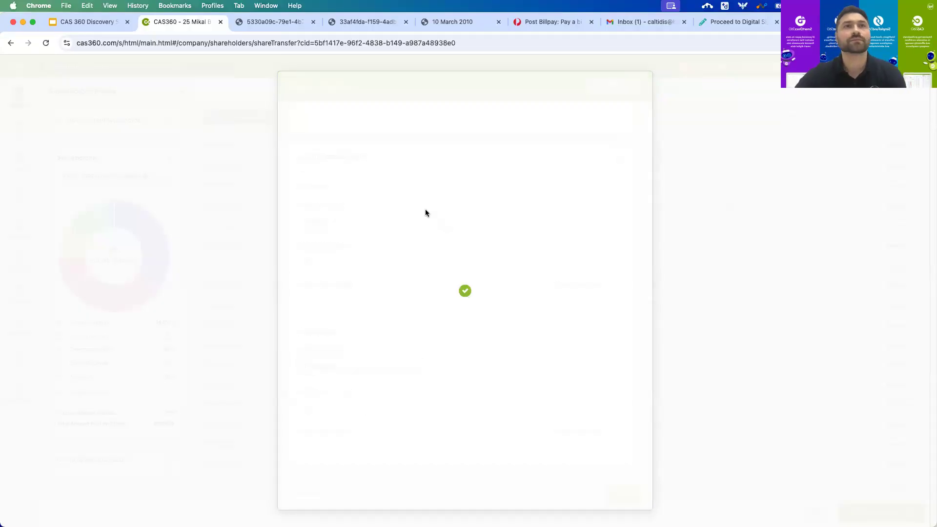
scroll(554, 279, down, 5)
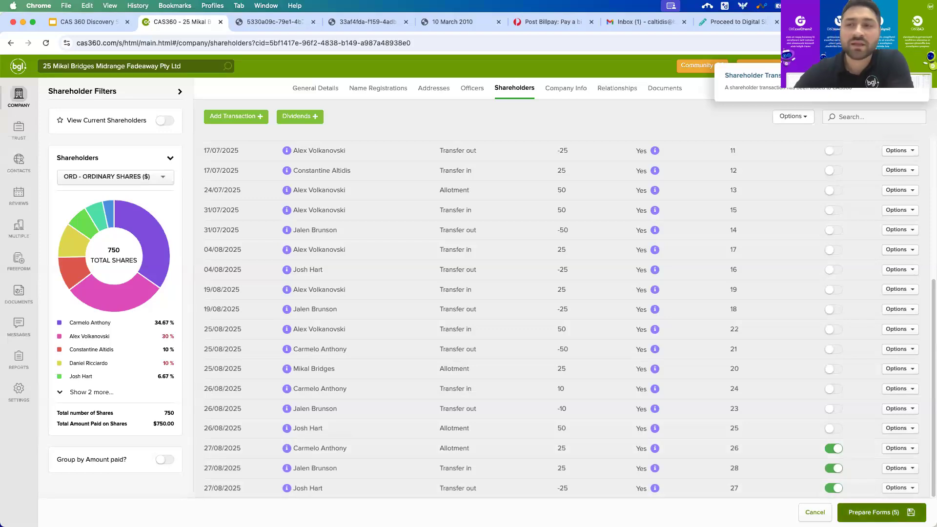
Prepare the forms for the pending company changes and exclude the Cover Letter from the document set.
click(874, 512)
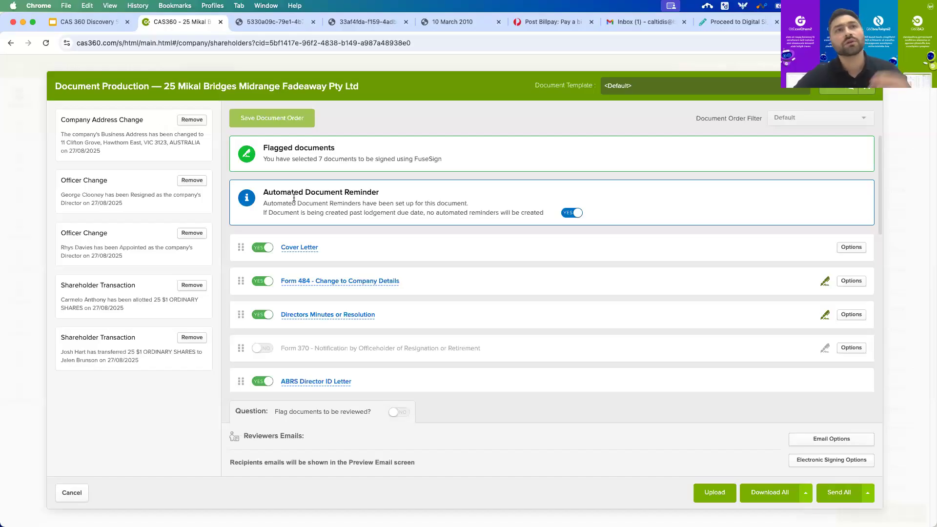
scroll(416, 223, down, 2)
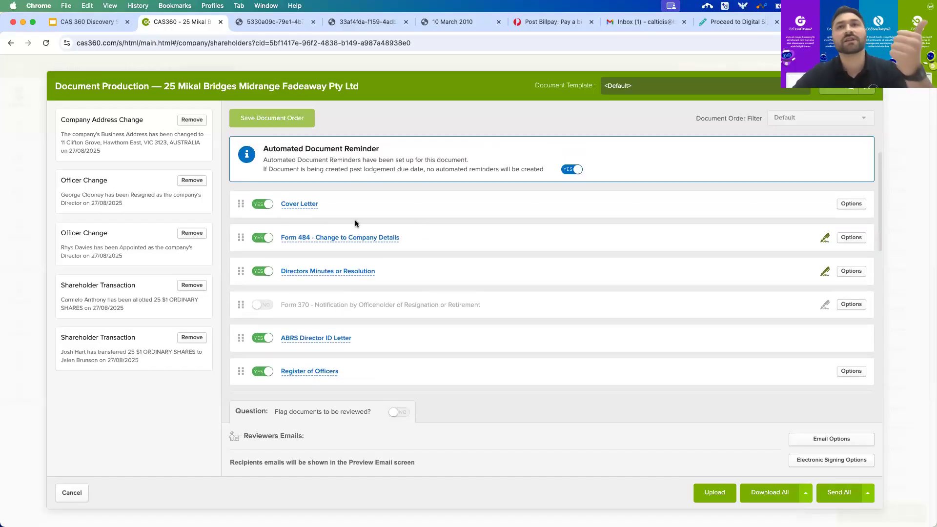
click(261, 205)
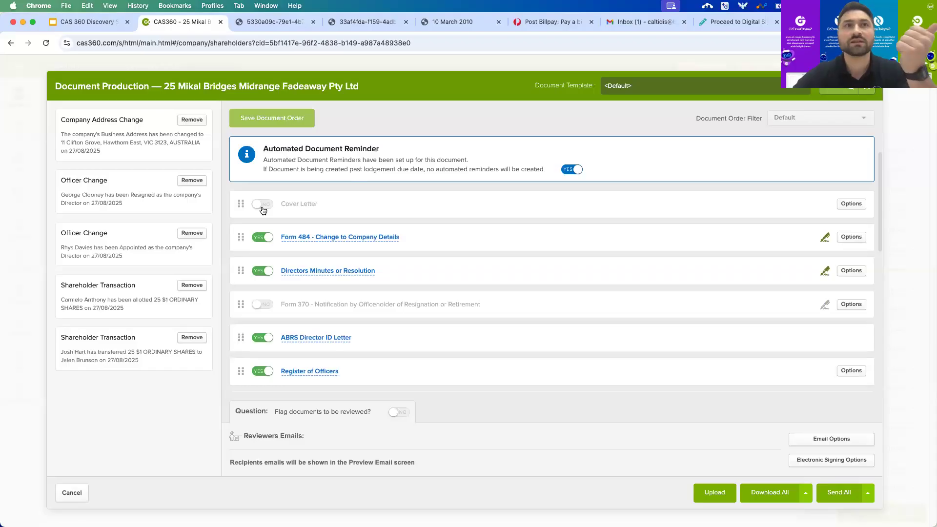
Preview Form 484 - Change to Company Details and examine its cover page, address change, ceased officeholder and appointed officeholder sections.
click(323, 237)
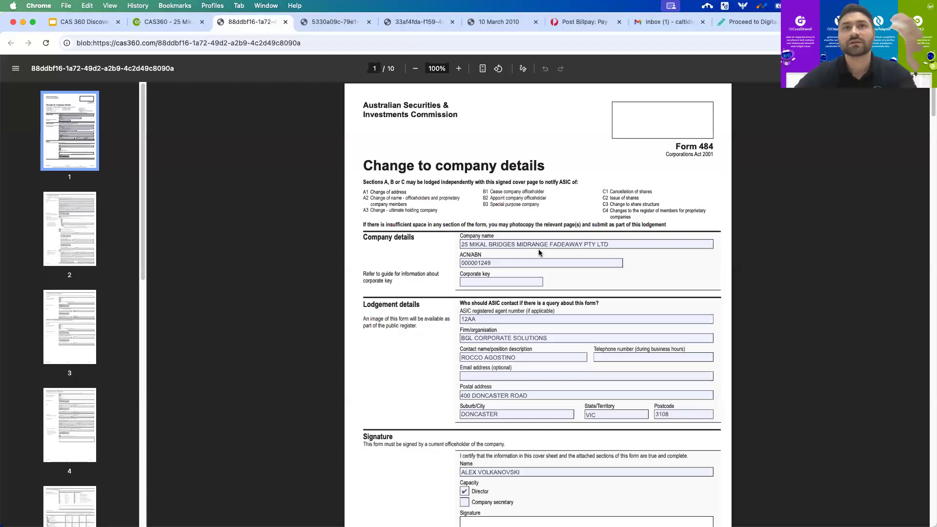
scroll(575, 275, down, 3)
scroll(575, 274, down, 6)
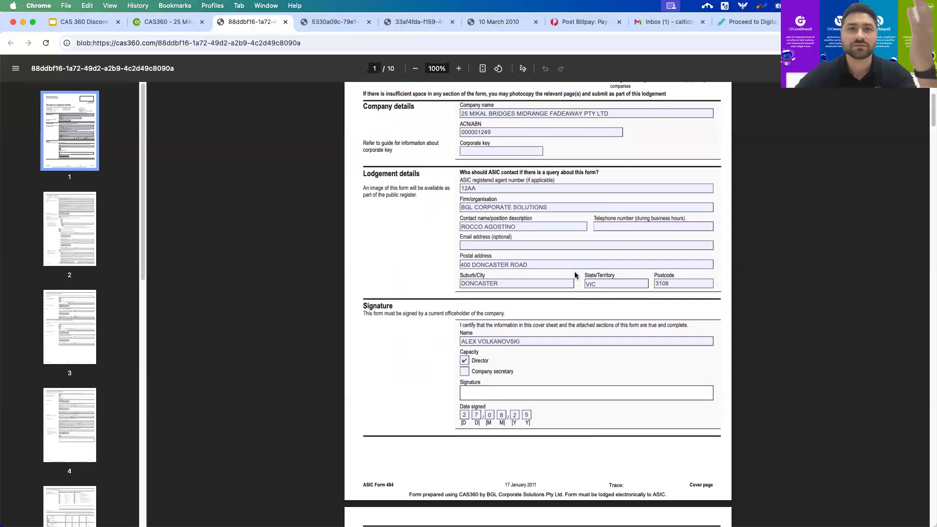
scroll(575, 275, down, 6)
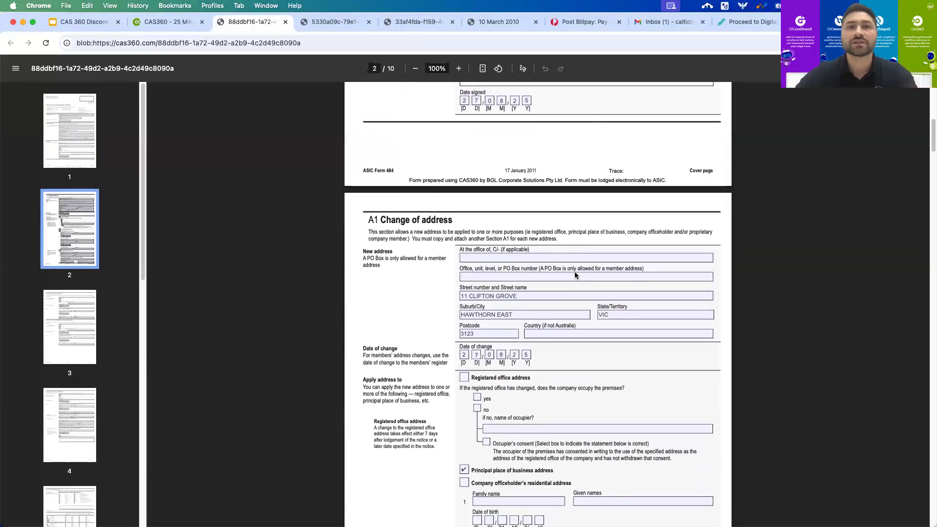
scroll(575, 275, down, 3)
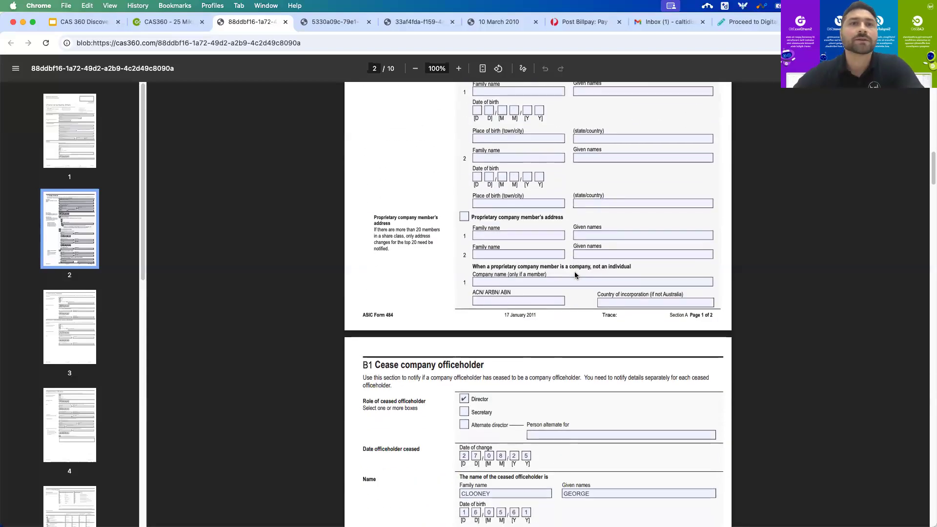
scroll(575, 275, down, 3)
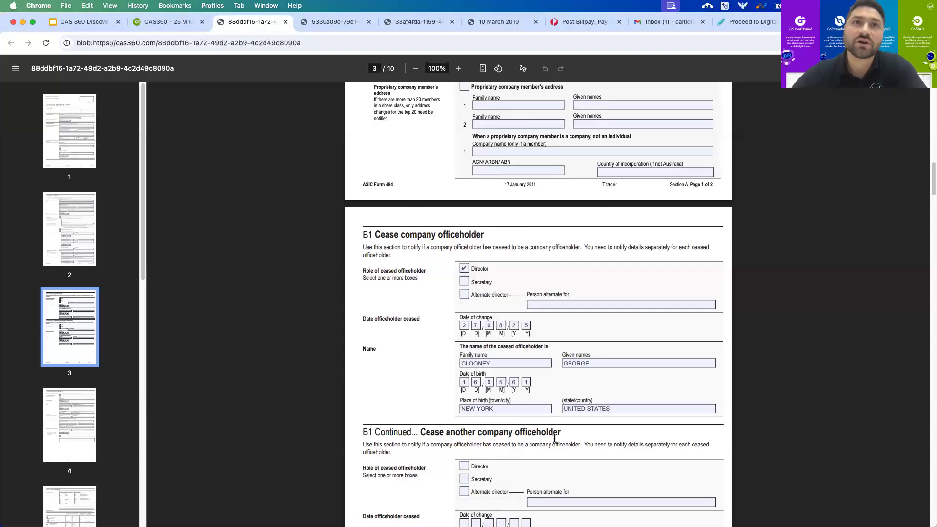
scroll(580, 433, down, 1)
scroll(579, 432, down, 5)
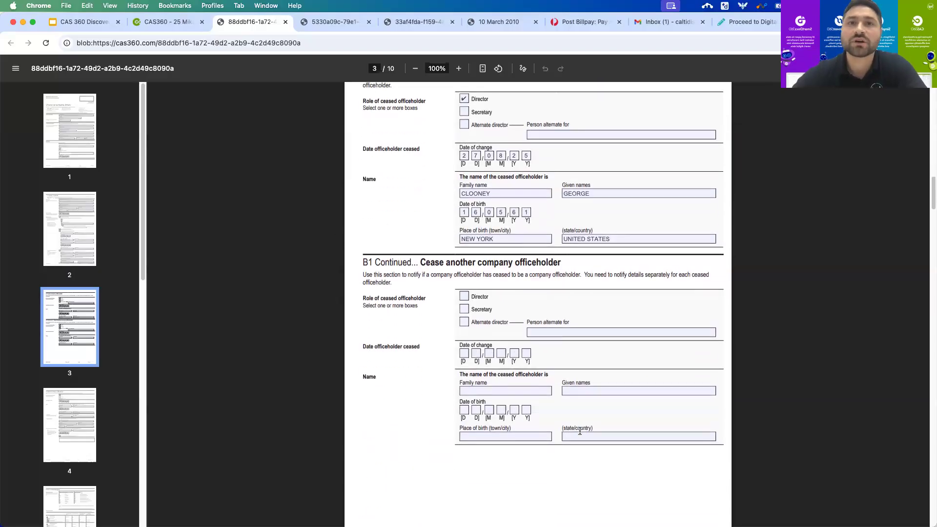
scroll(580, 431, down, 5)
scroll(580, 427, down, 3)
scroll(580, 426, down, 2)
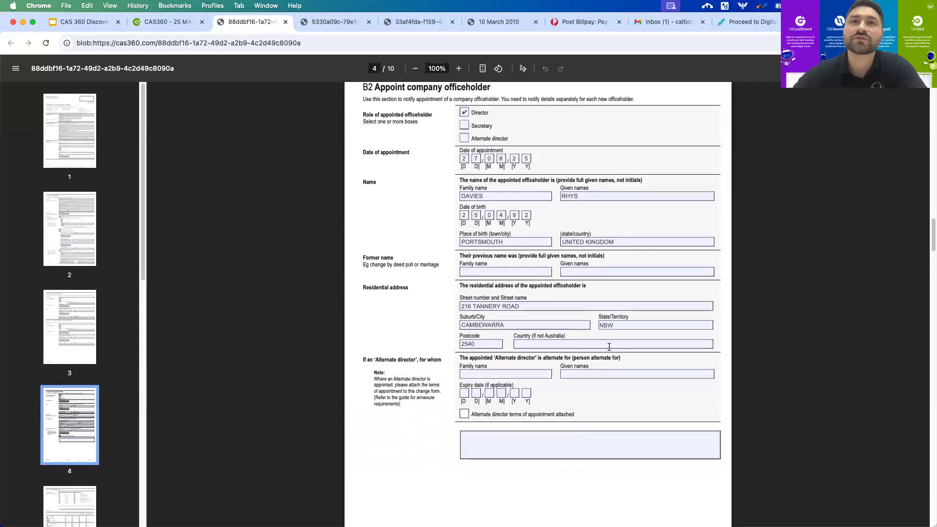
Examine Form 484's share issue, share structure and members register sections, and close this preview and the older document beside it.
scroll(562, 248, down, 9)
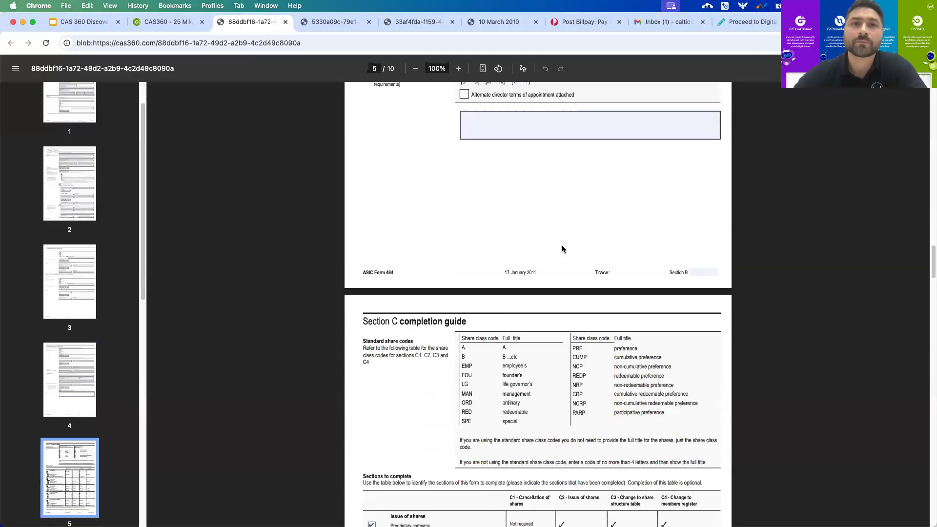
scroll(562, 249, down, 6)
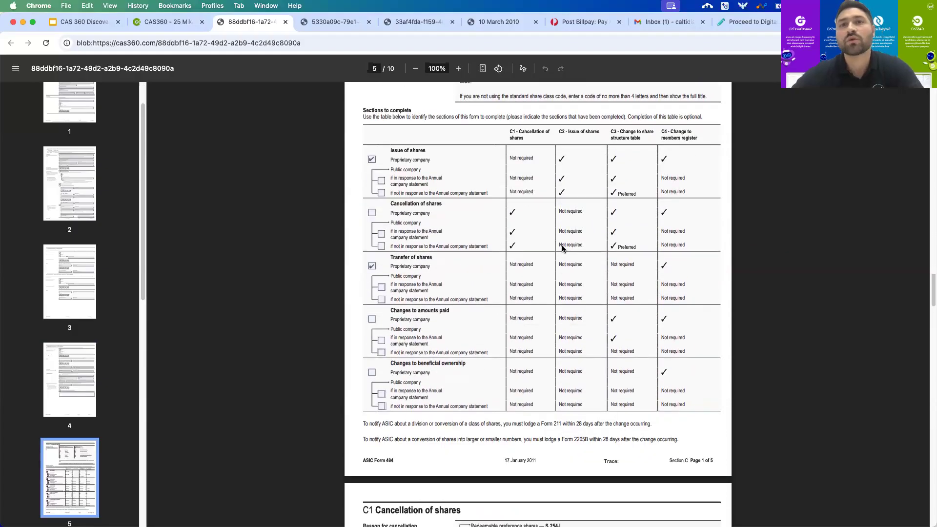
scroll(563, 248, down, 5)
scroll(563, 249, down, 4)
scroll(562, 246, down, 3)
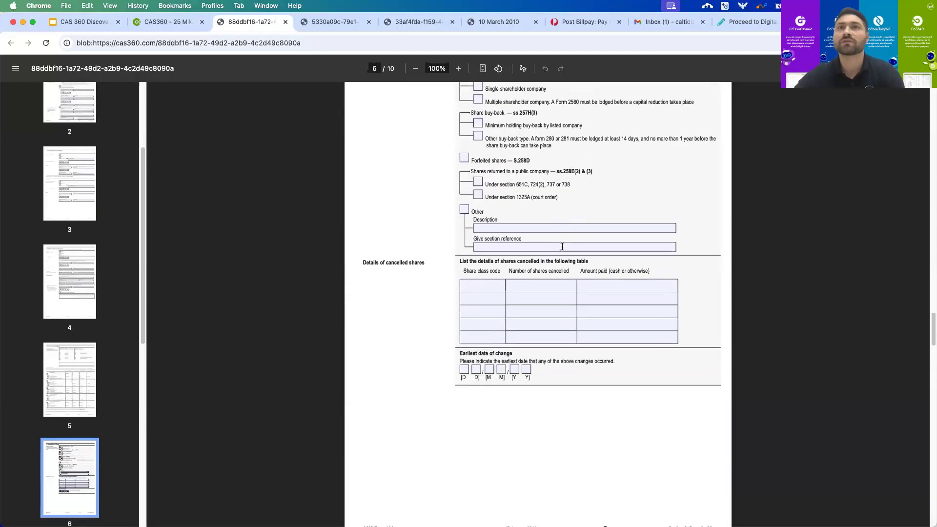
scroll(562, 246, down, 15)
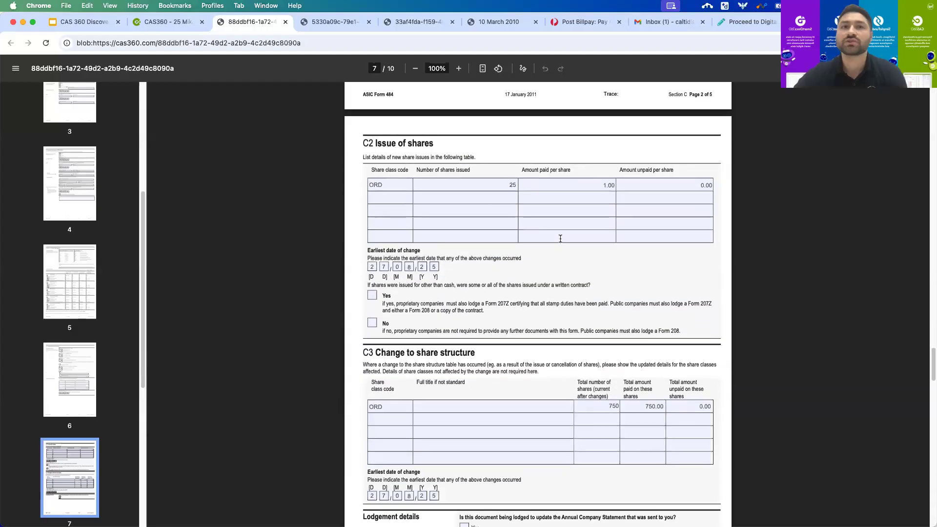
scroll(560, 239, down, 9)
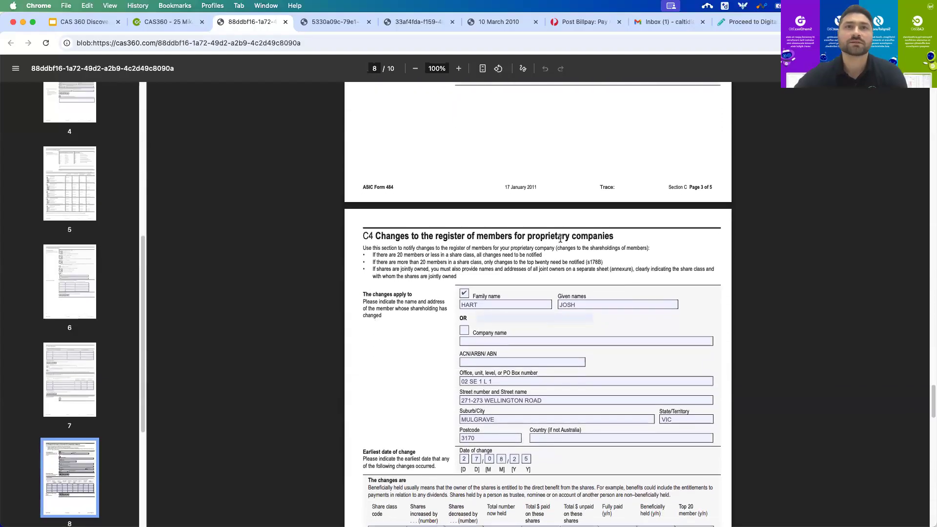
scroll(560, 239, down, 10)
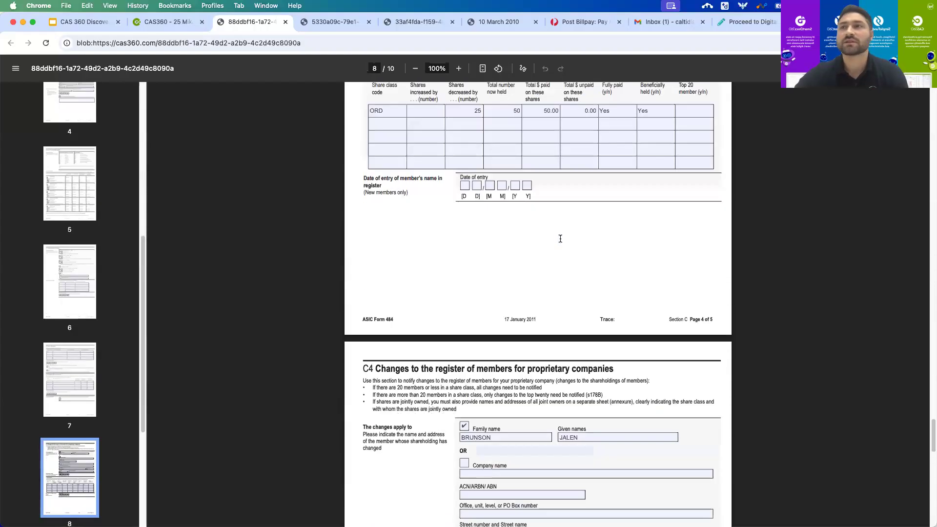
scroll(560, 239, down, 10)
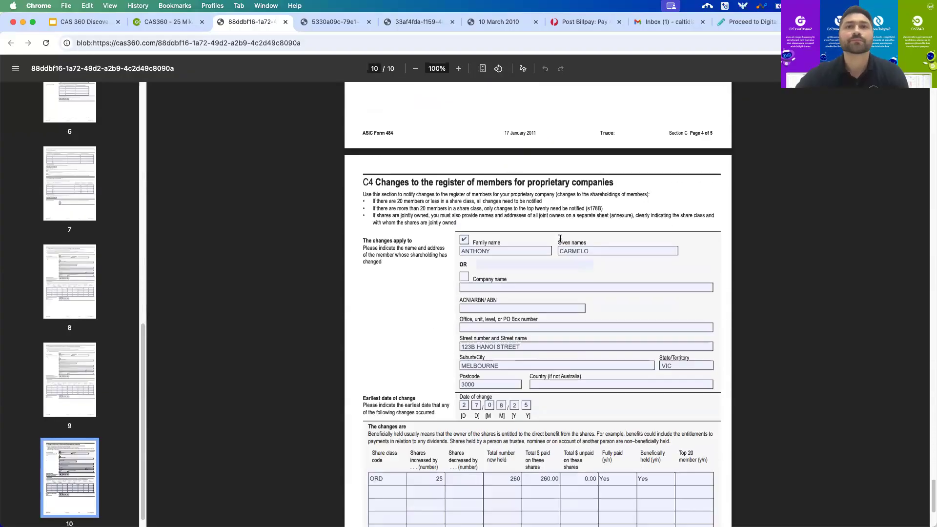
scroll(560, 239, down, 2)
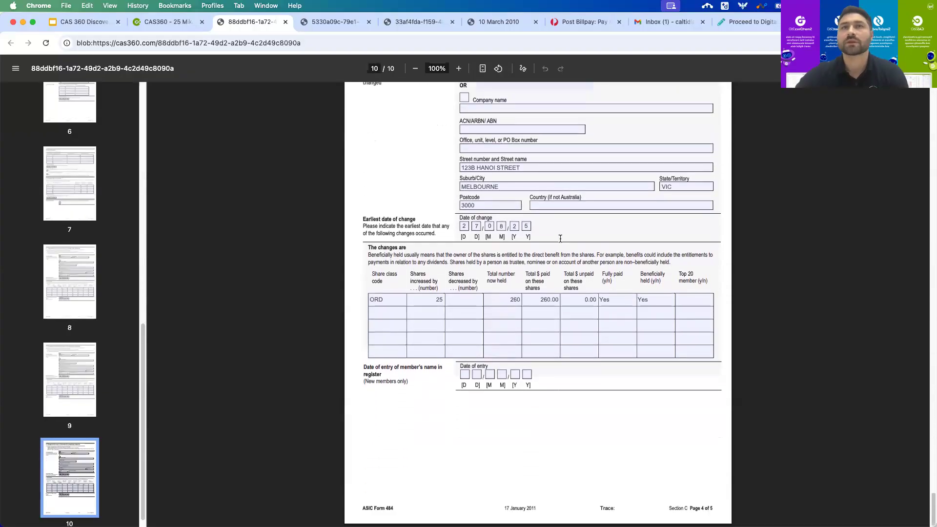
click(286, 21)
click(285, 22)
Preview the Directors Minutes or Resolution, read its resolutions through to the chairperson's signature block, and return to document production.
scroll(422, 273, down, 1)
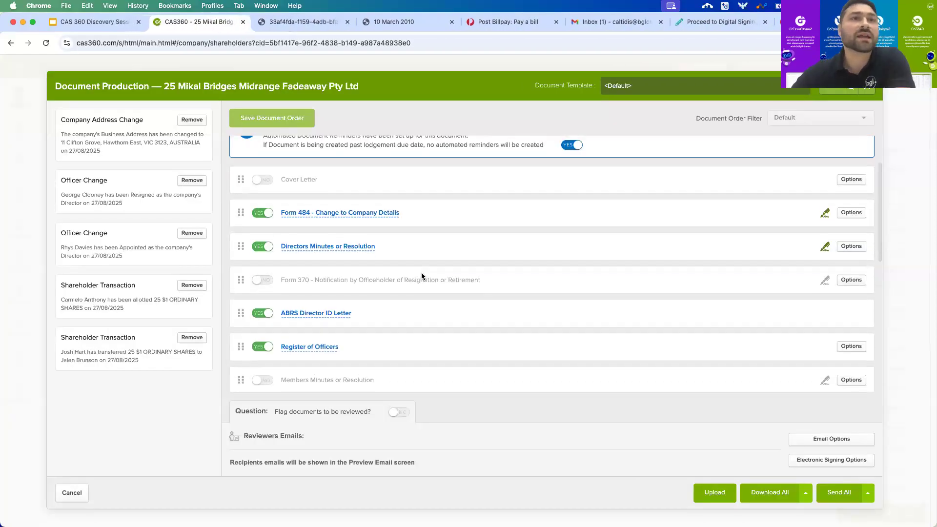
click(318, 258)
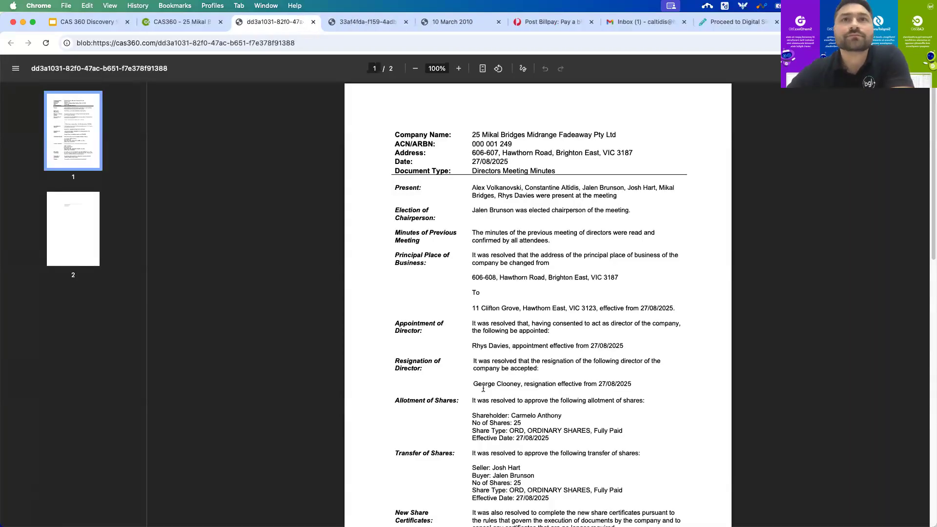
scroll(578, 262, down, 2)
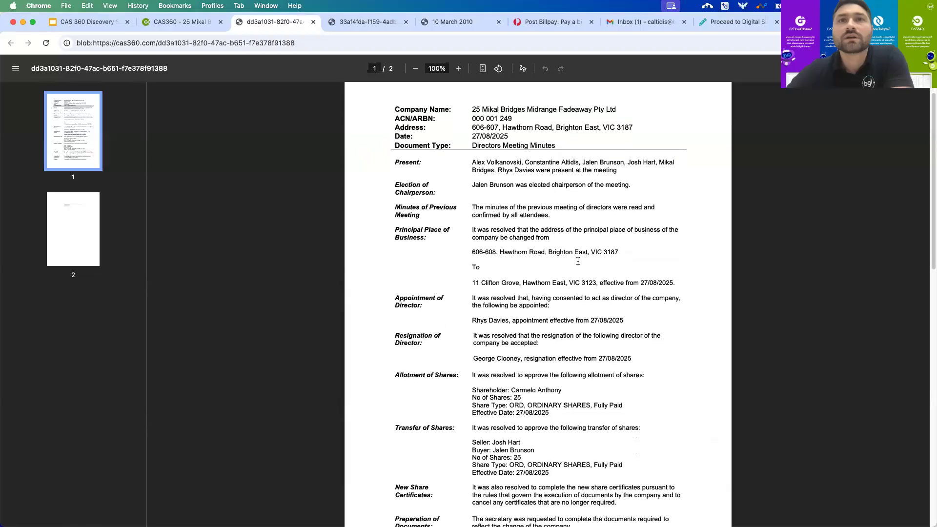
scroll(578, 262, down, 8)
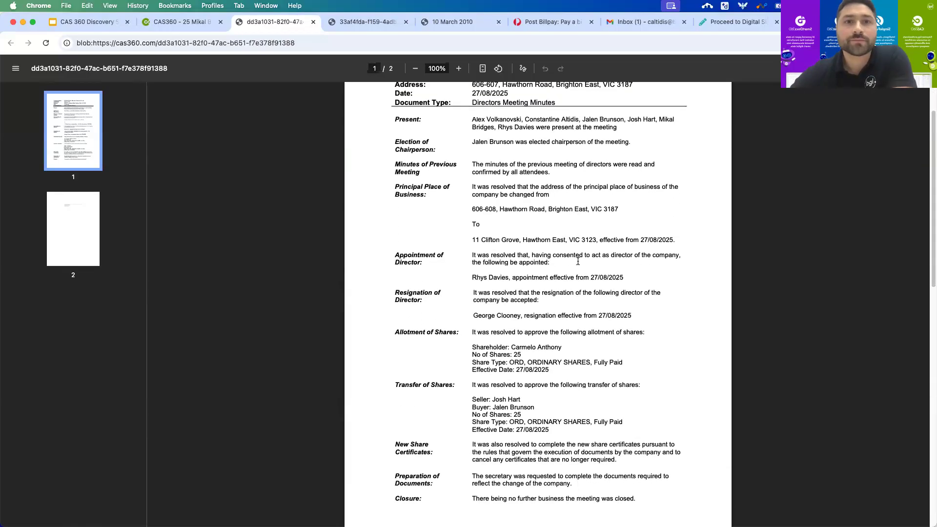
scroll(537, 234, down, 9)
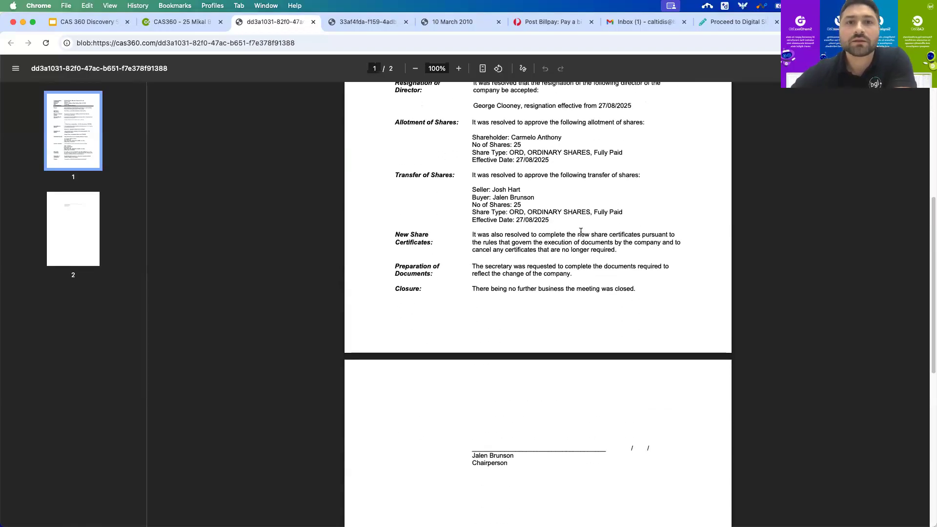
click(180, 23)
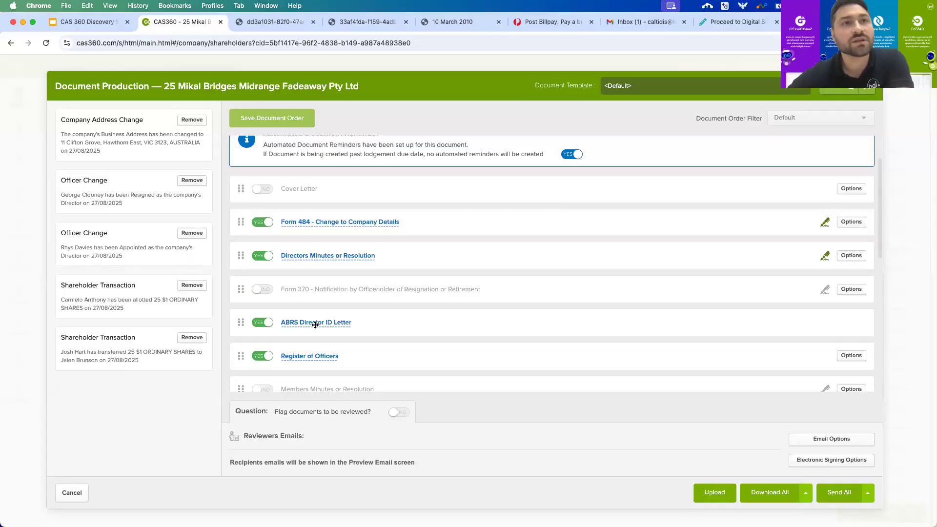
Preview the ABRS Director ID Letter from the document list.
scroll(385, 323, down, 2)
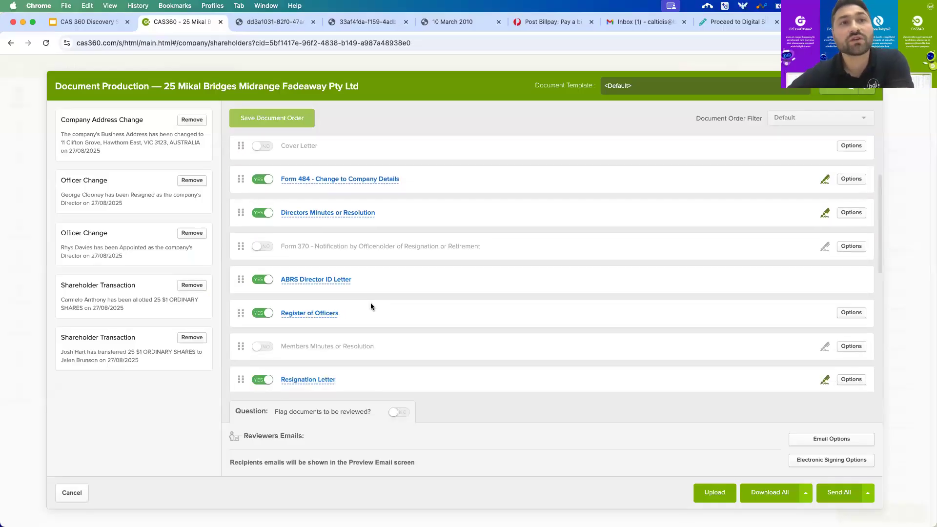
click(326, 280)
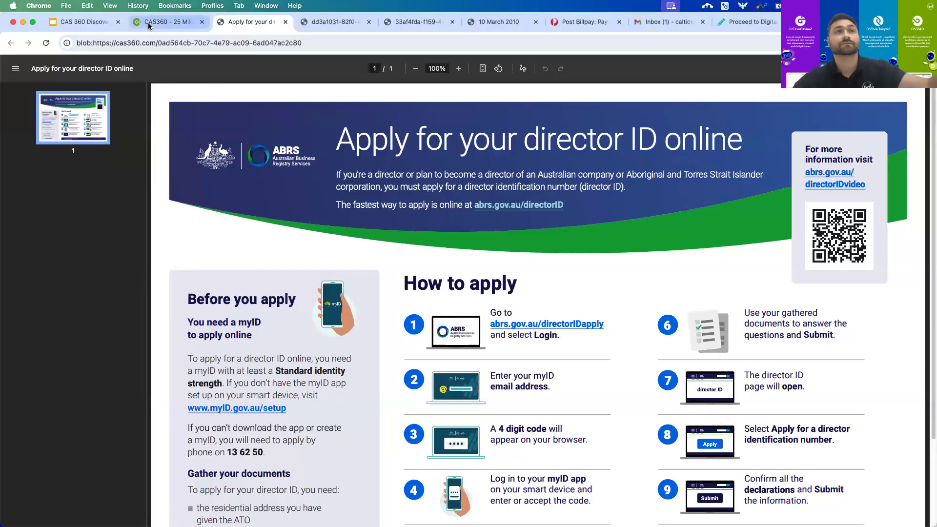
Return to document production, preview the Register of Officers and read it through its second page.
click(149, 24)
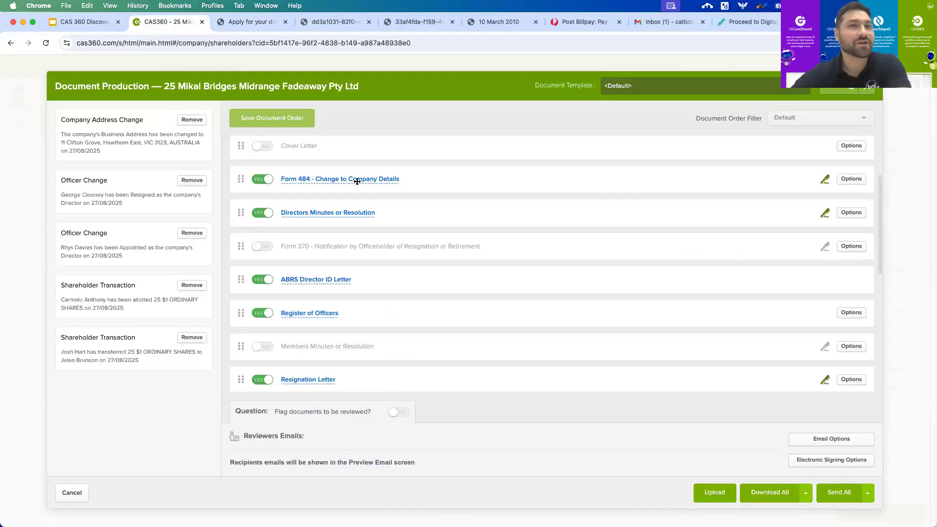
scroll(349, 303, down, 1)
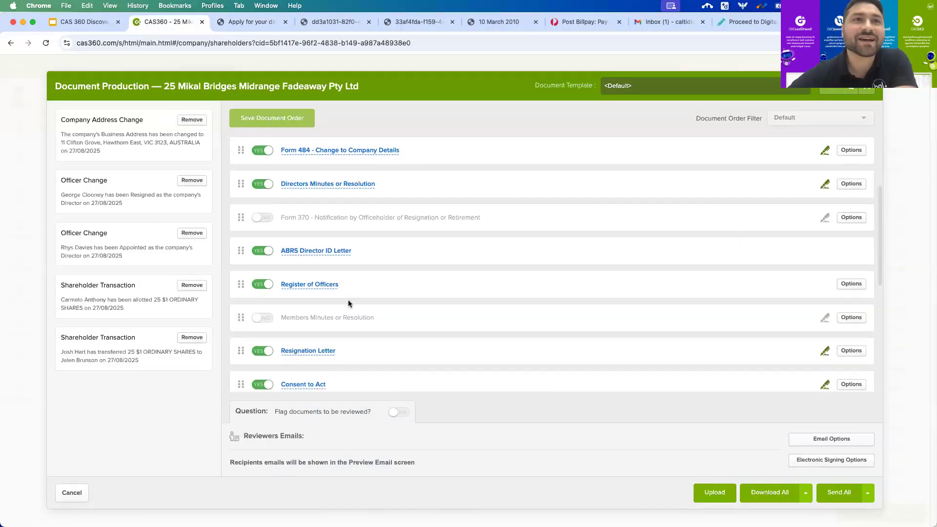
click(290, 286)
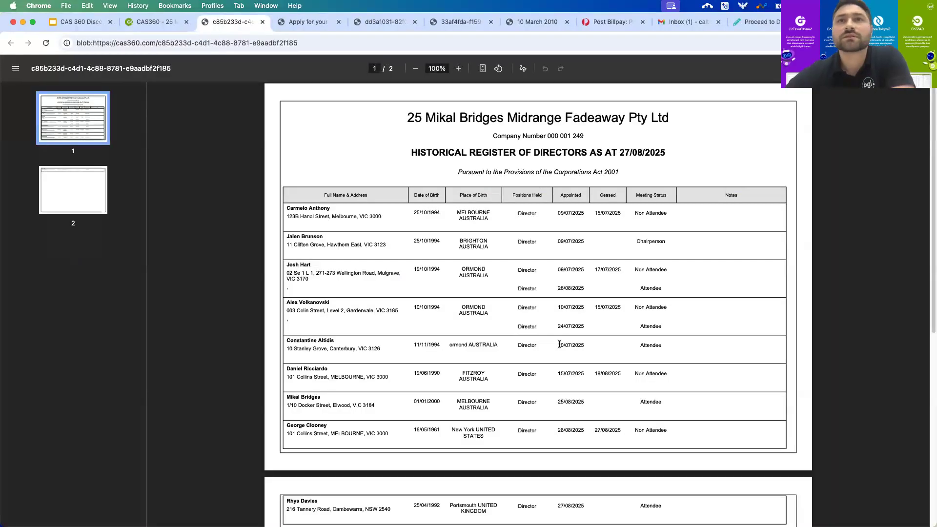
scroll(559, 345, down, 7)
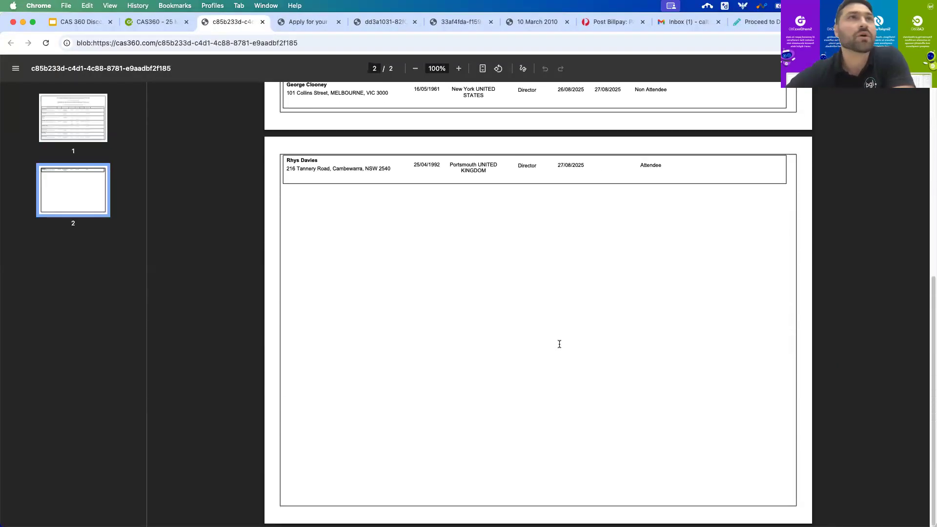
click(161, 21)
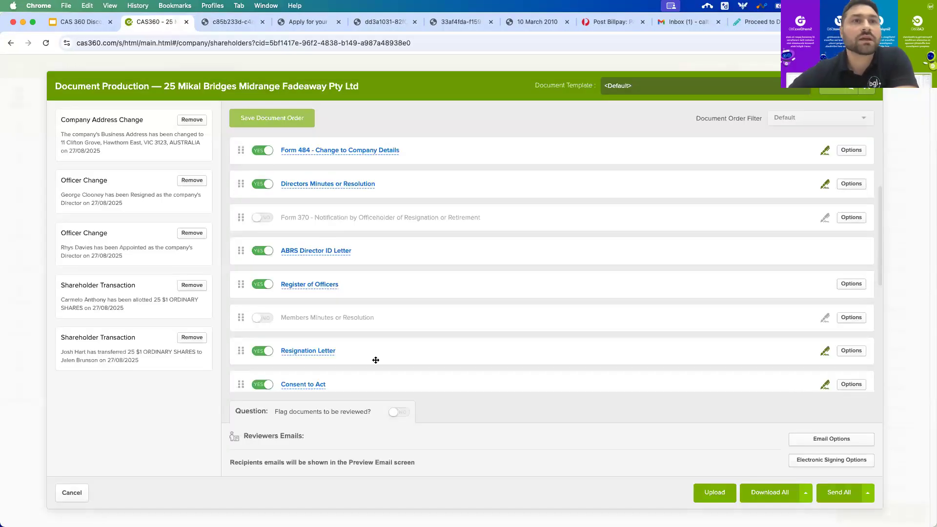
Preview the Resignation Letter, read it down to the signature block and return to document production.
scroll(356, 342, down, 2)
click(309, 293)
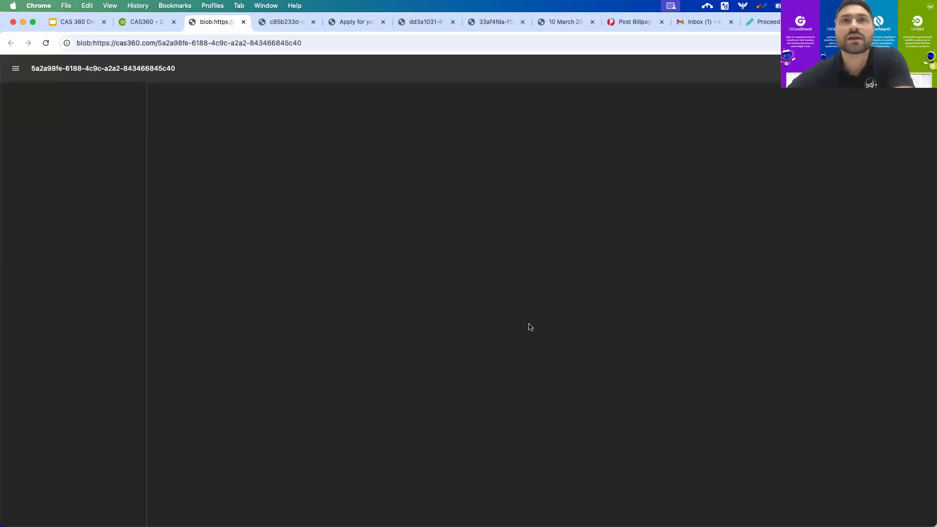
scroll(529, 325, down, 1)
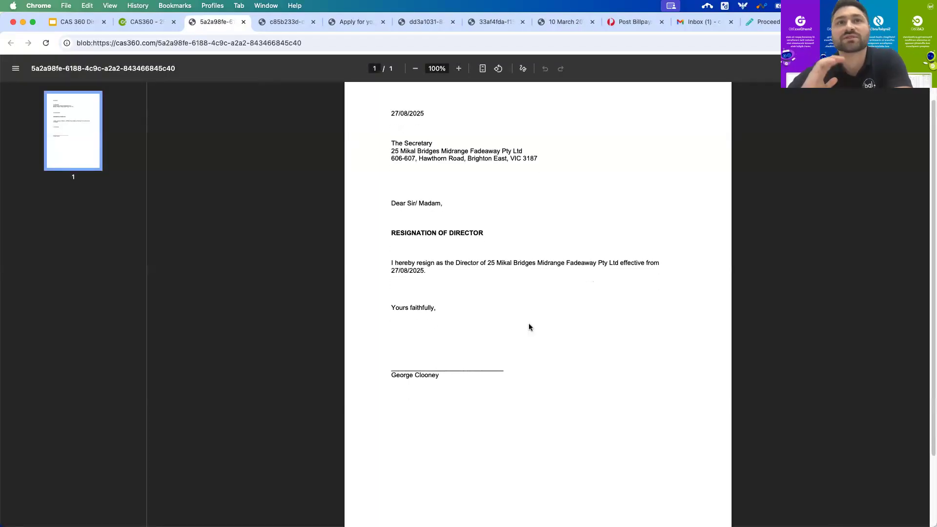
scroll(529, 325, down, 3)
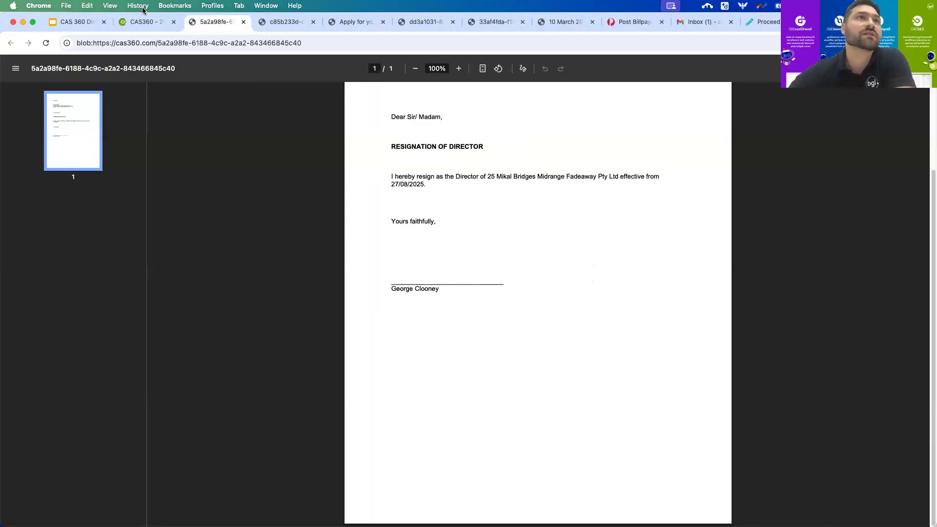
click(147, 22)
Preview the Consent to Act, examine the director's statutory information and return to the document list.
scroll(303, 251, down, 2)
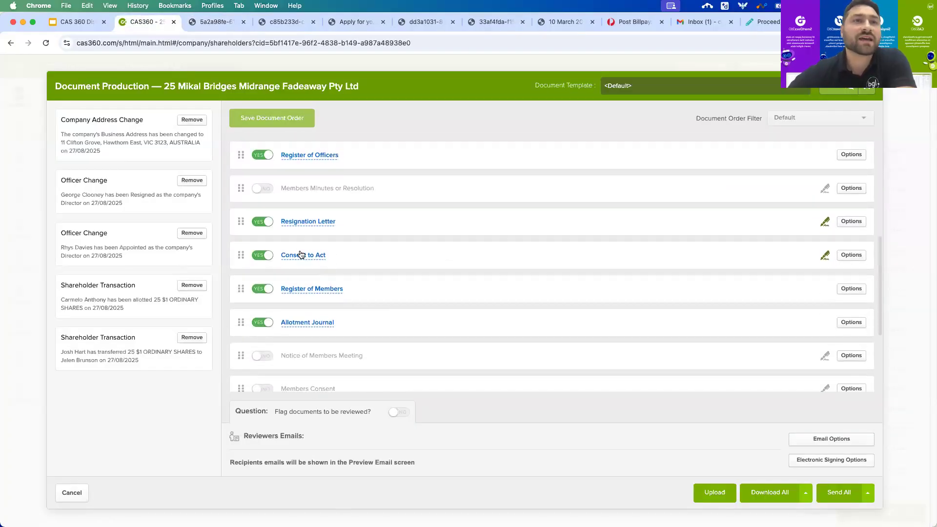
click(303, 253)
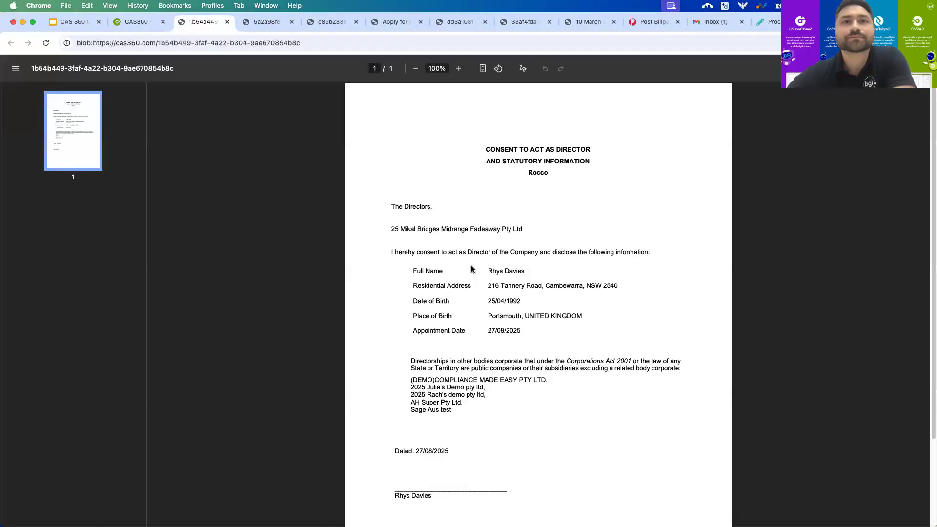
scroll(472, 269, down, 1)
click(137, 21)
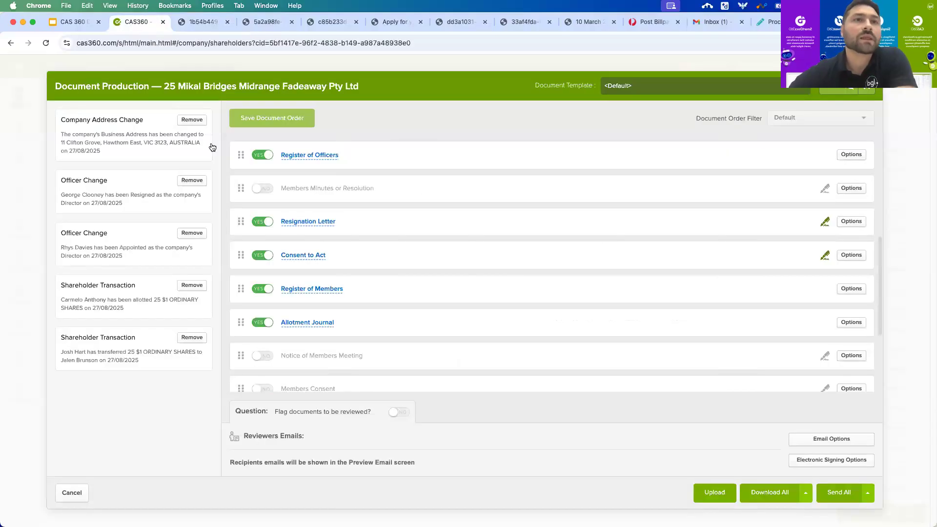
Preview the Allotment Journal, examine its share allotment entries and go back to document production.
scroll(337, 294, down, 1)
click(316, 296)
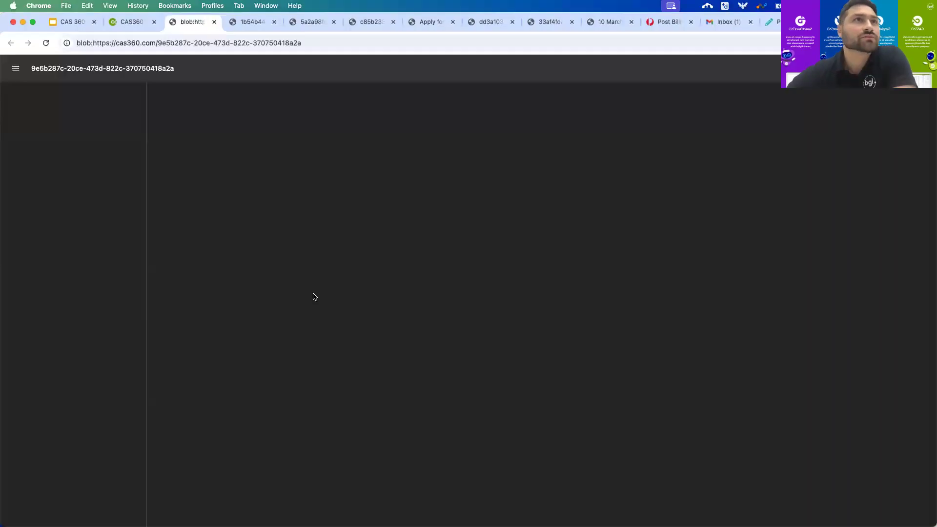
scroll(517, 289, down, 2)
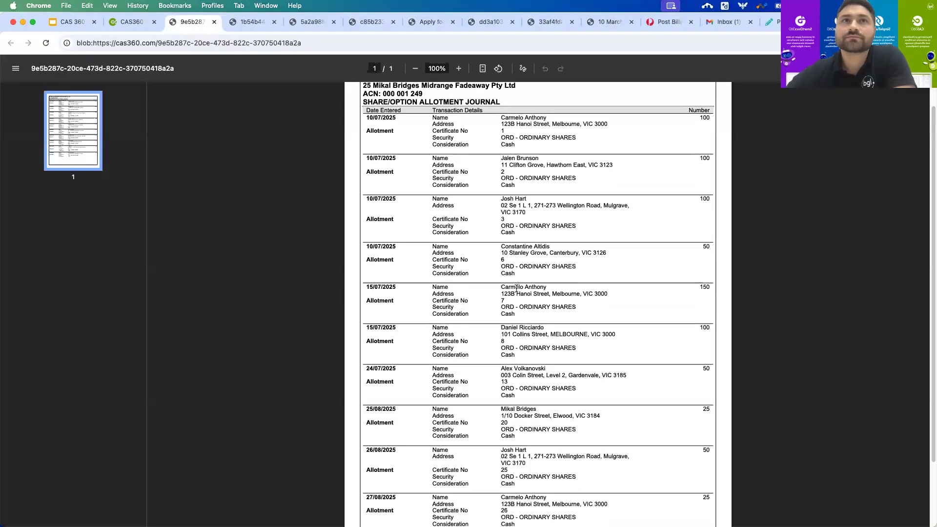
click(127, 21)
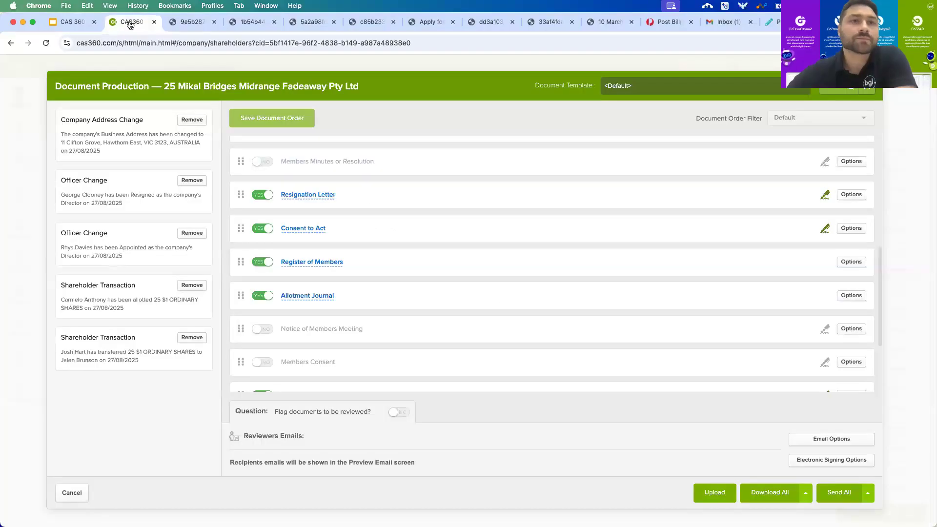
Preview the Share Certificate document and read through its certificates to the third page.
scroll(388, 225, down, 3)
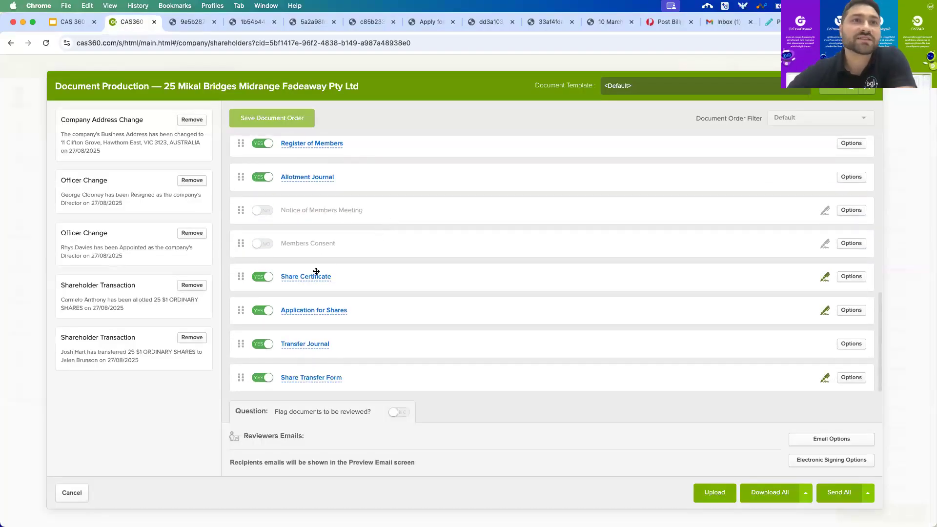
click(307, 277)
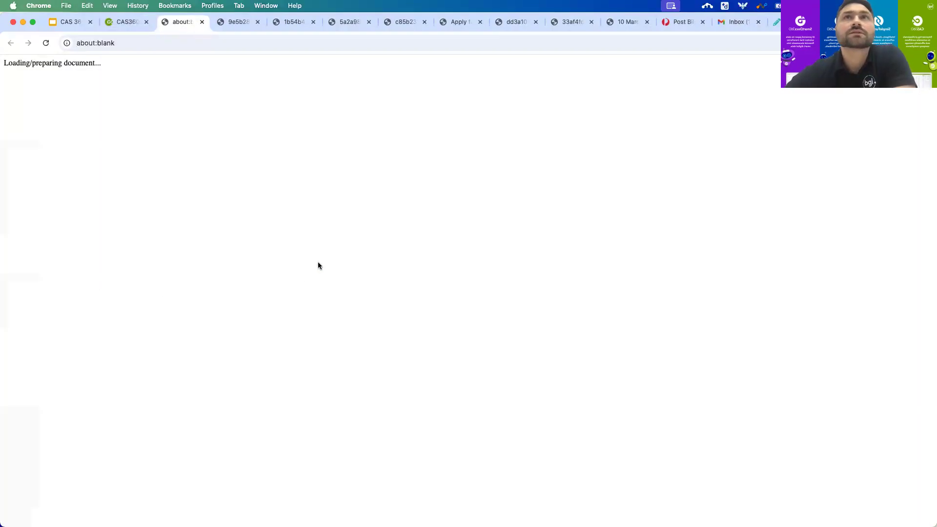
scroll(669, 221, down, 4)
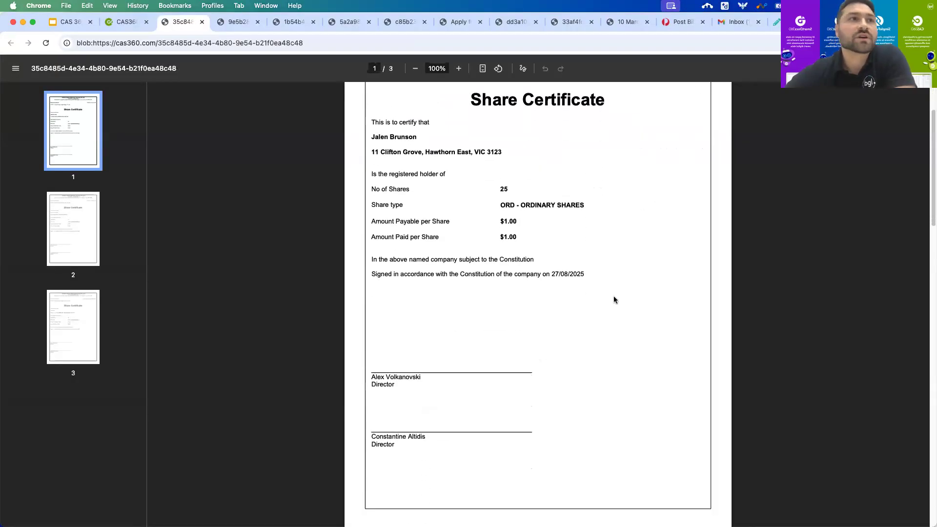
scroll(561, 263, down, 15)
scroll(562, 263, down, 10)
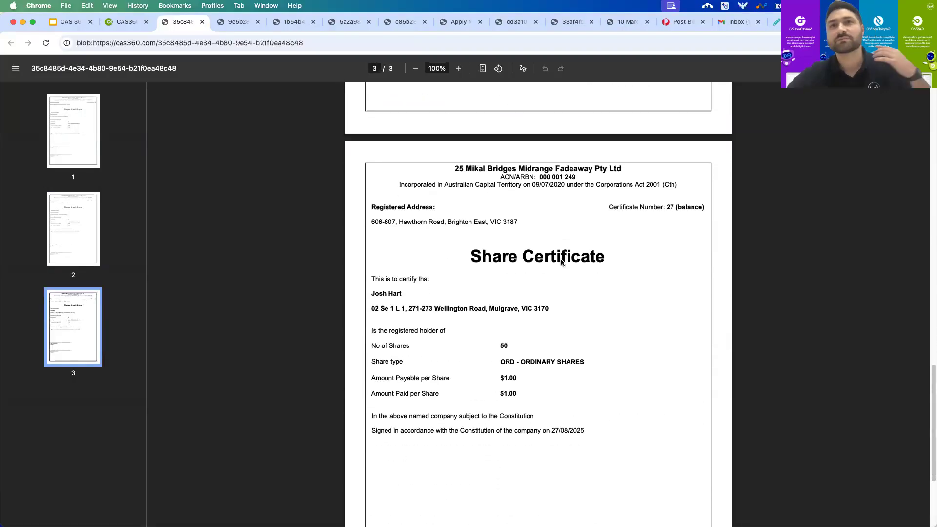
Close the older document previews, keeping the Share Certificate and the 10 March 2010 document open, and return to document production.
click(258, 22)
click(257, 22)
click(258, 22)
click(258, 22)
click(257, 22)
click(258, 22)
click(258, 22)
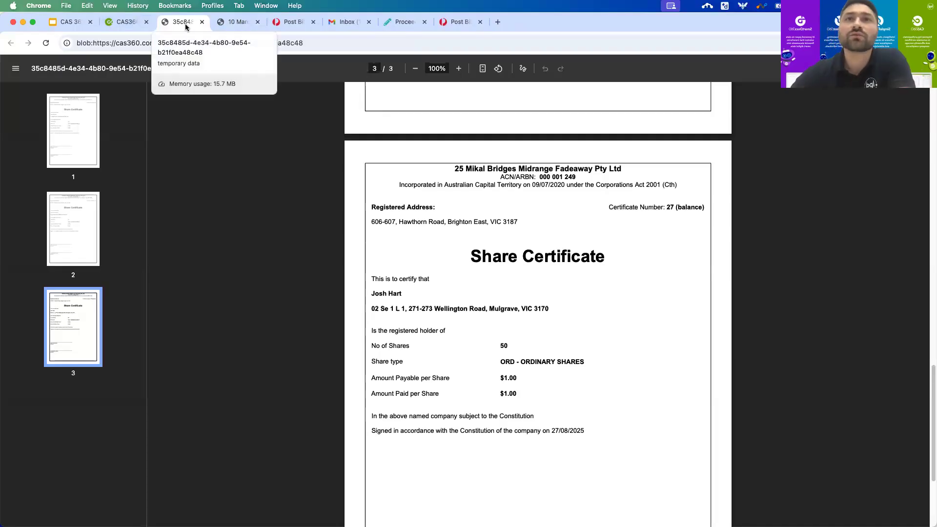
click(121, 22)
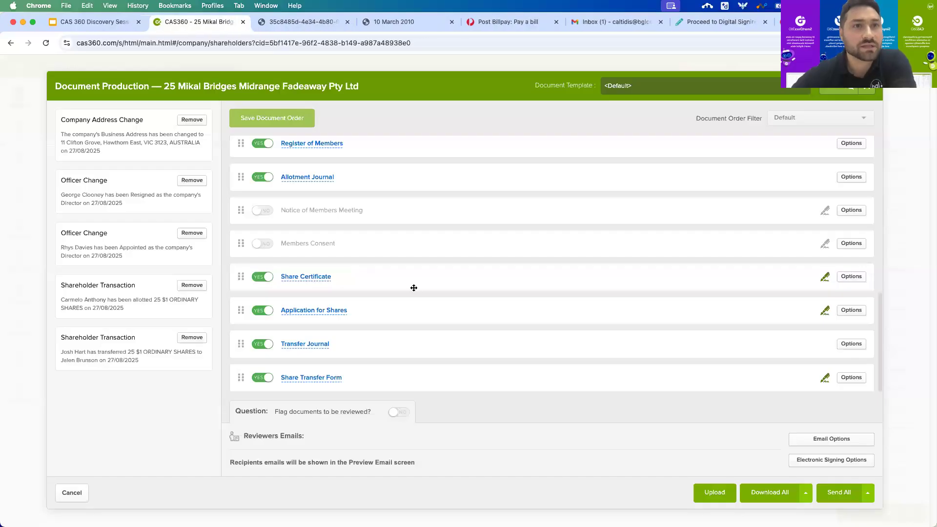
Preview and close the Transfer Journal, examine the Share Transfer Form preview and return to document production.
click(313, 345)
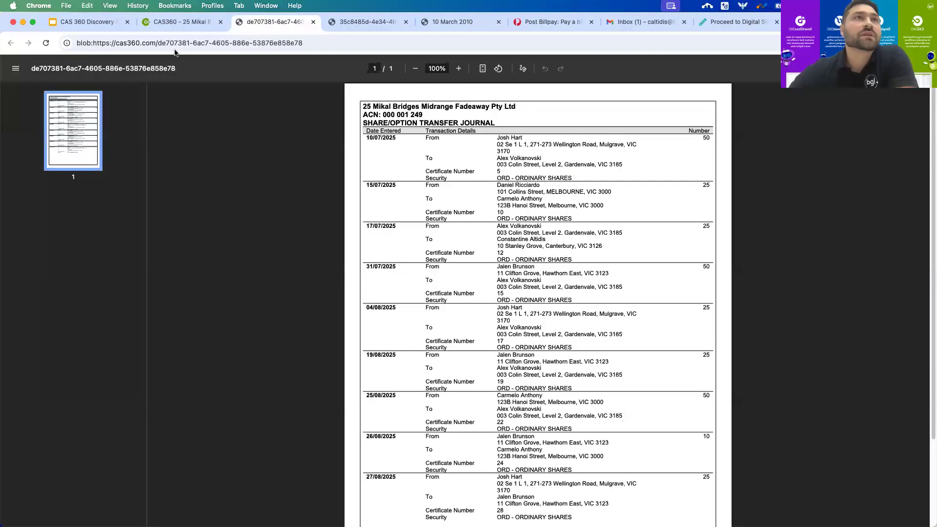
click(313, 22)
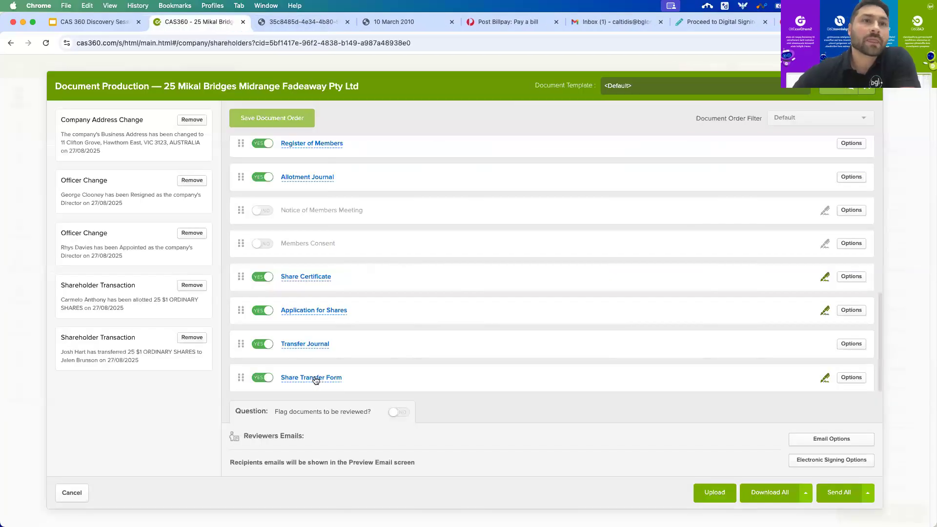
click(314, 380)
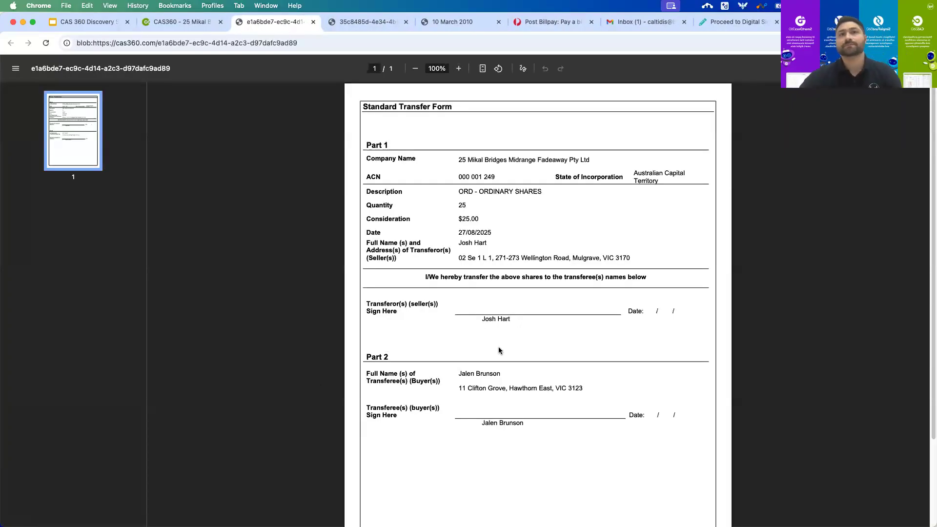
scroll(499, 350, down, 3)
click(178, 22)
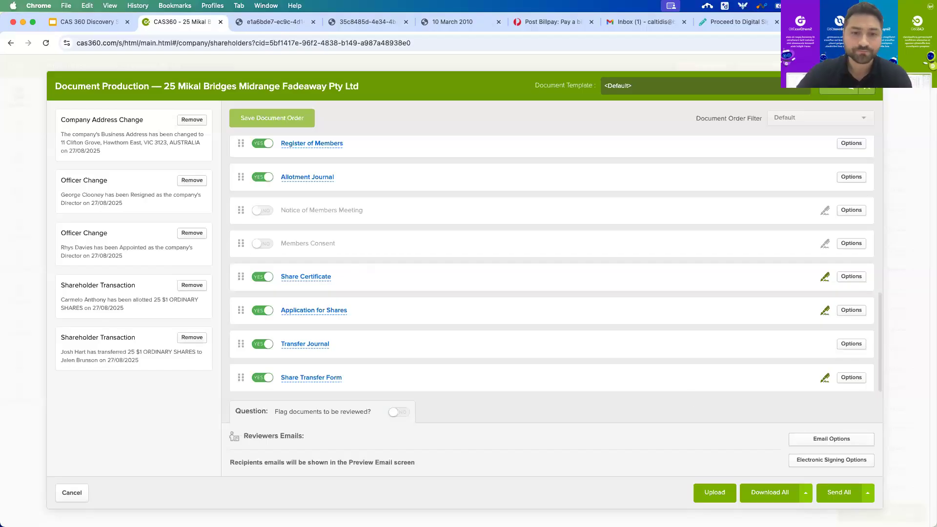
Leave document production and start a new Contact Address change under Multiple Changes.
key(Escape)
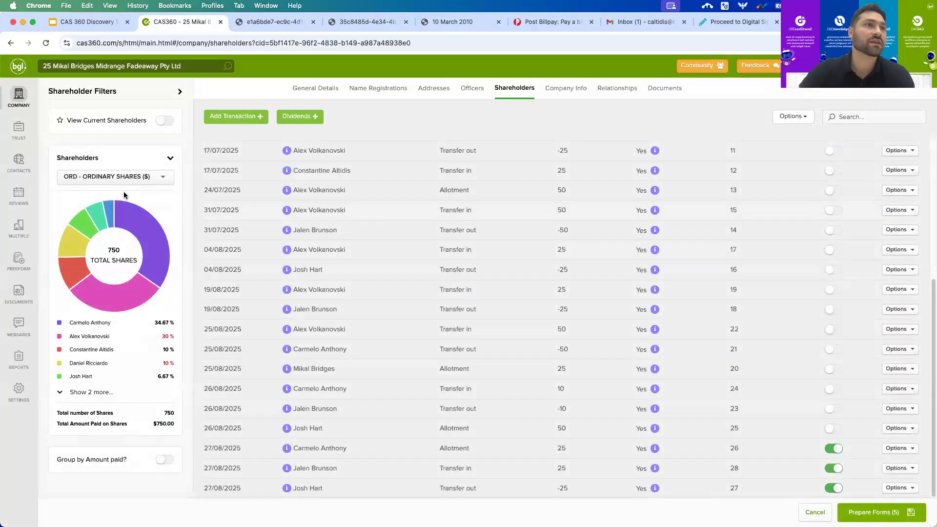
click(16, 227)
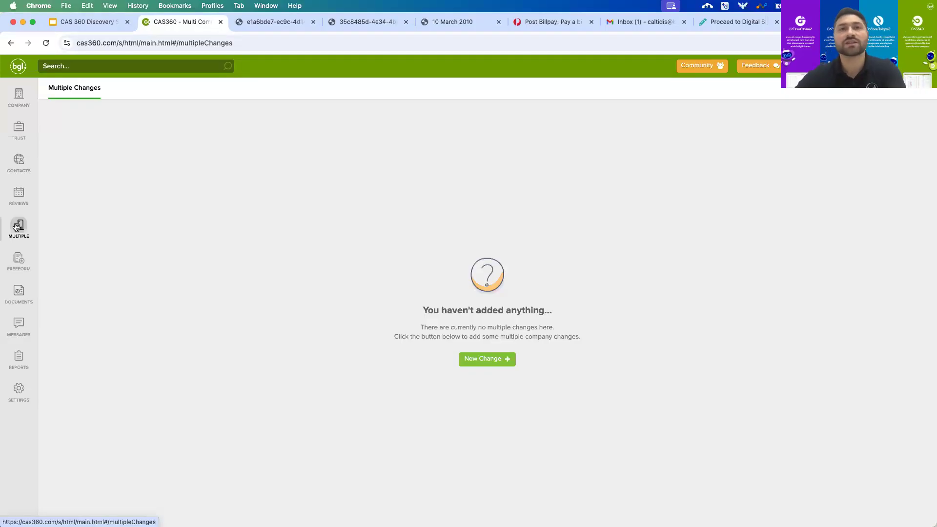
click(482, 363)
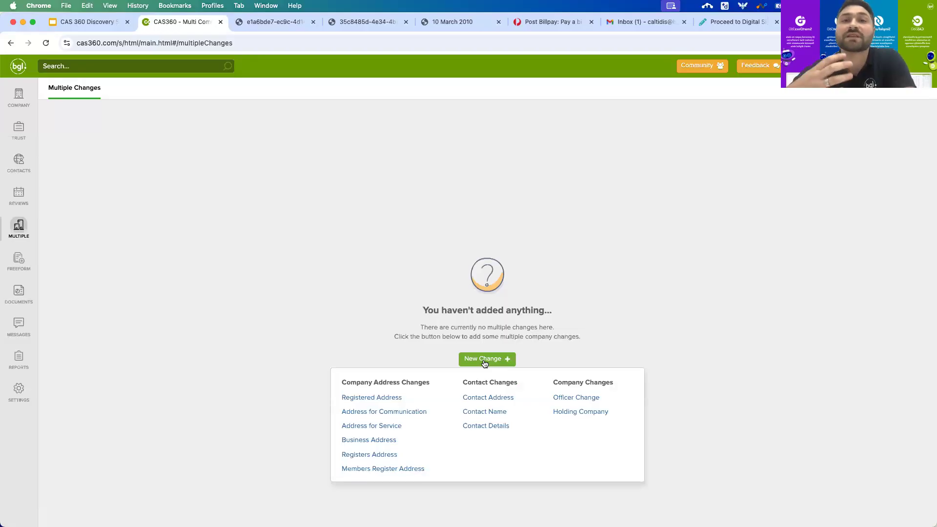
click(491, 399)
Select the contact and the new address, apply the change to companies with the same business address, and proceed.
click(349, 137)
text(bruns)
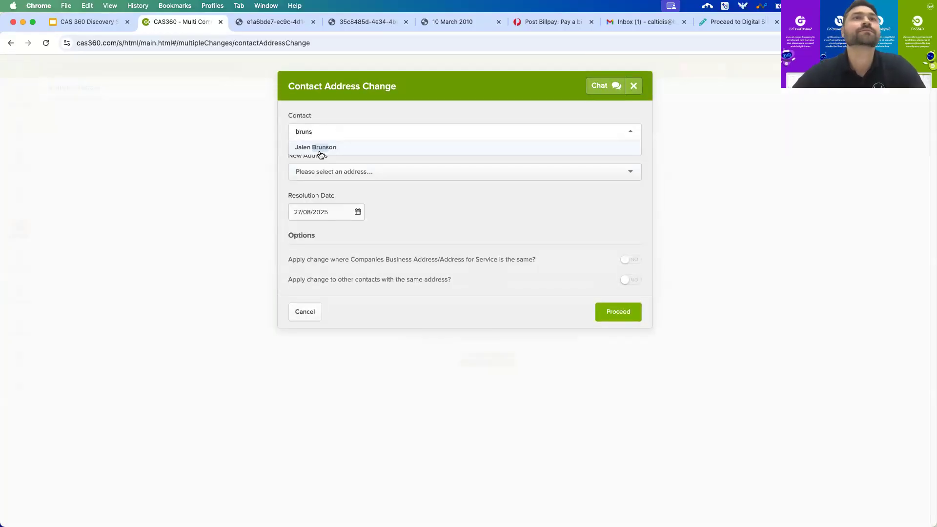
click(321, 150)
click(356, 205)
text(606)
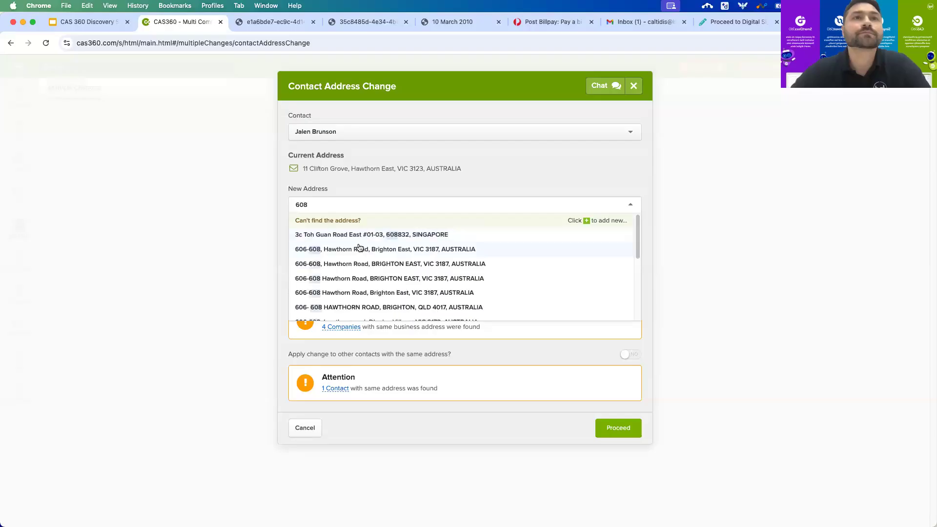
click(358, 249)
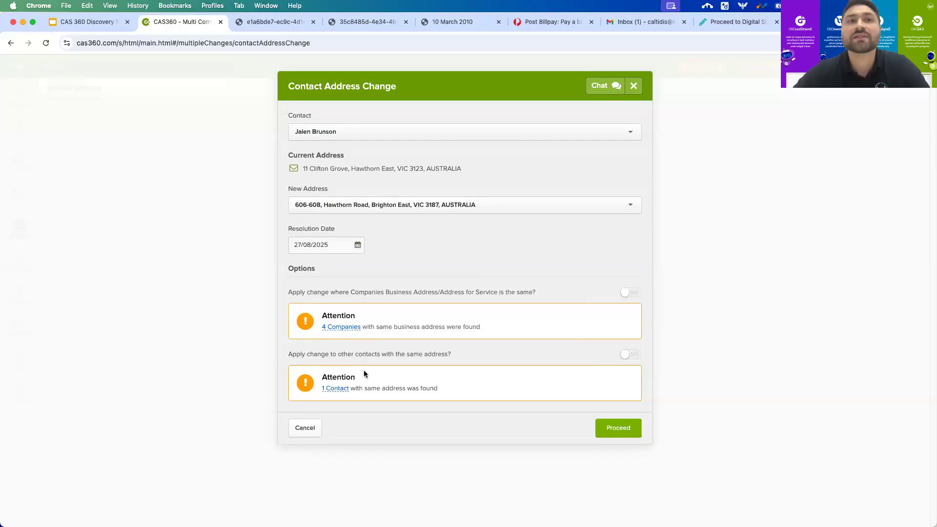
mouse_move(331, 390)
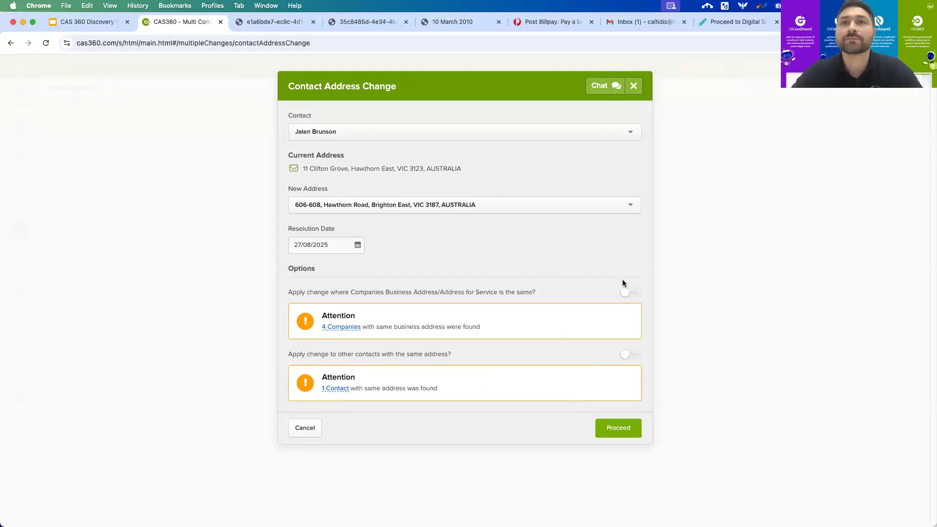
click(622, 433)
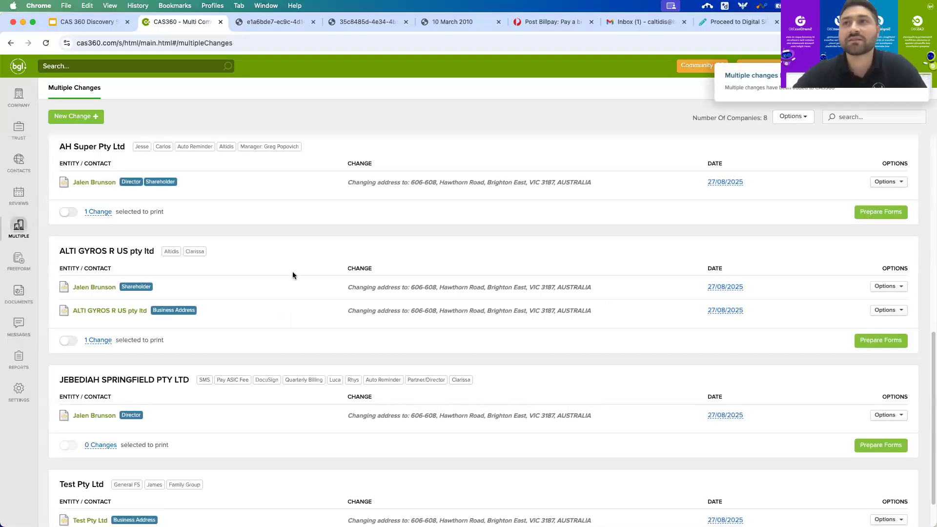
Review the companies affected by the address change and delete all Multiple Changes records.
scroll(292, 276, down, 2)
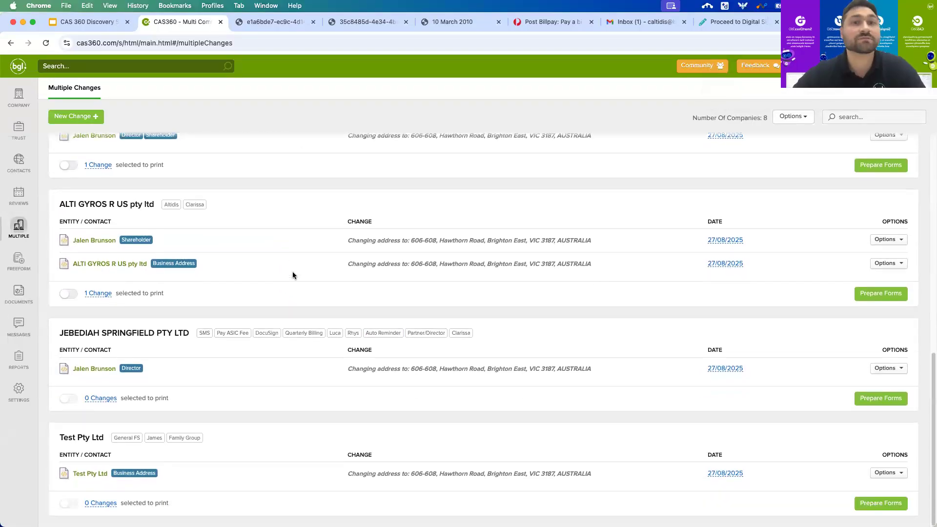
scroll(292, 275, up, 5)
scroll(435, 277, up, 10)
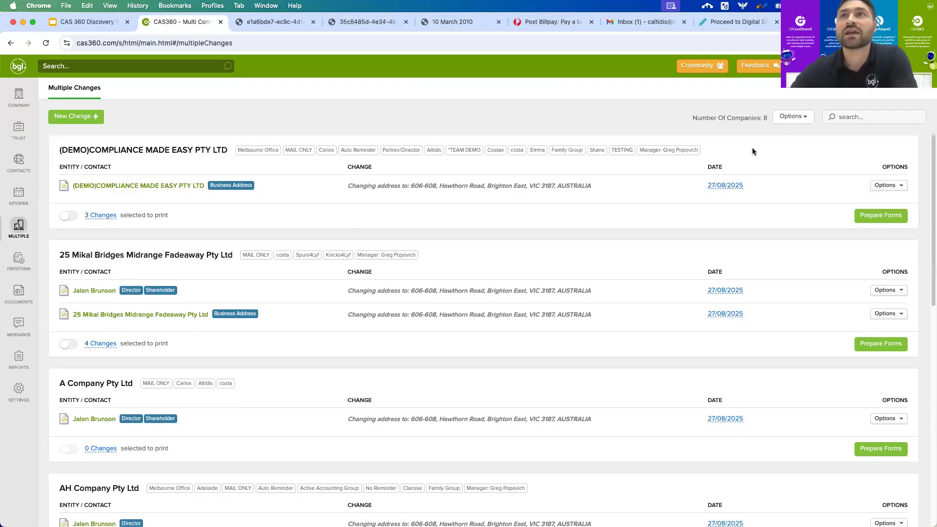
click(793, 116)
click(796, 135)
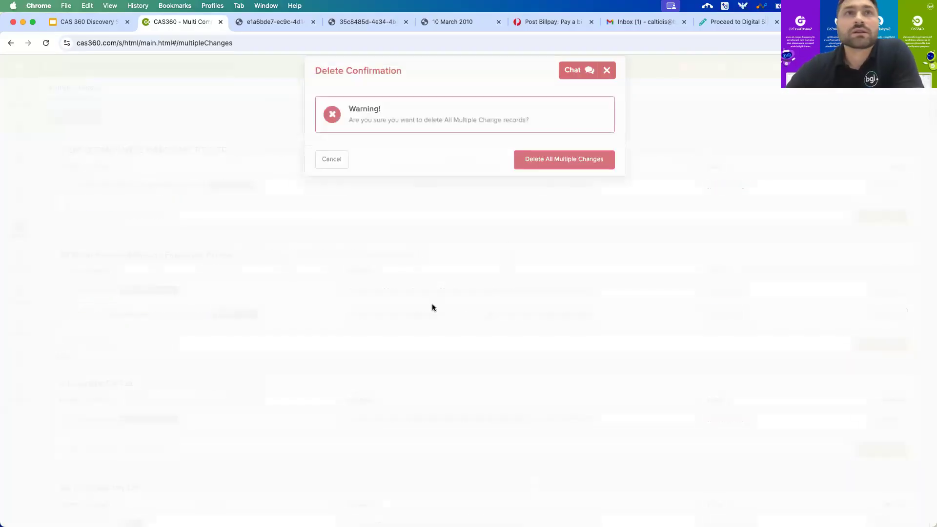
click(571, 174)
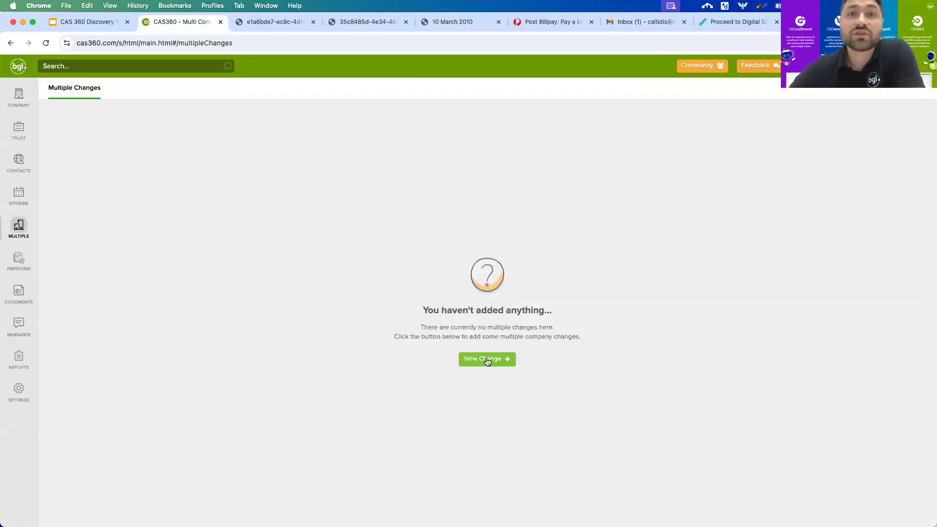
Start an Officer Change under Multiple Changes, setting the chosen contact's Director position status to Resigned, and continue to company selection.
click(487, 361)
click(562, 398)
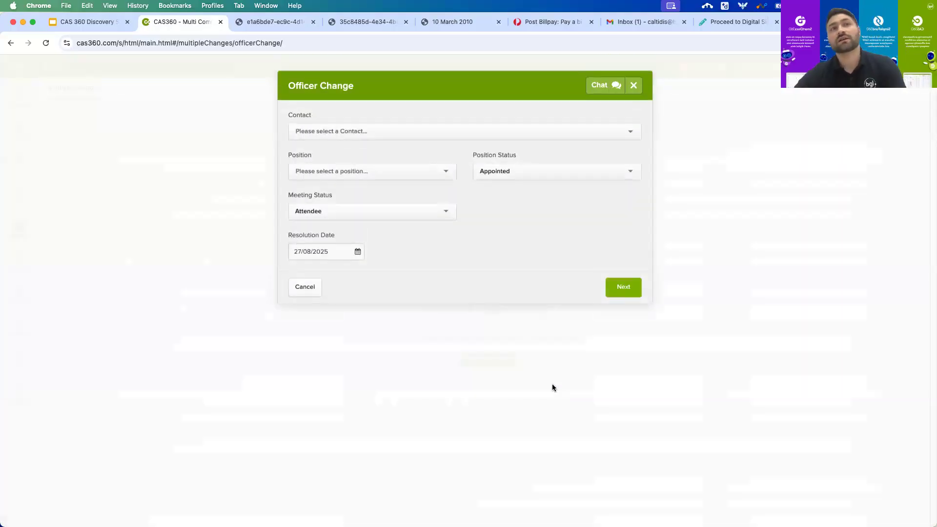
click(313, 127)
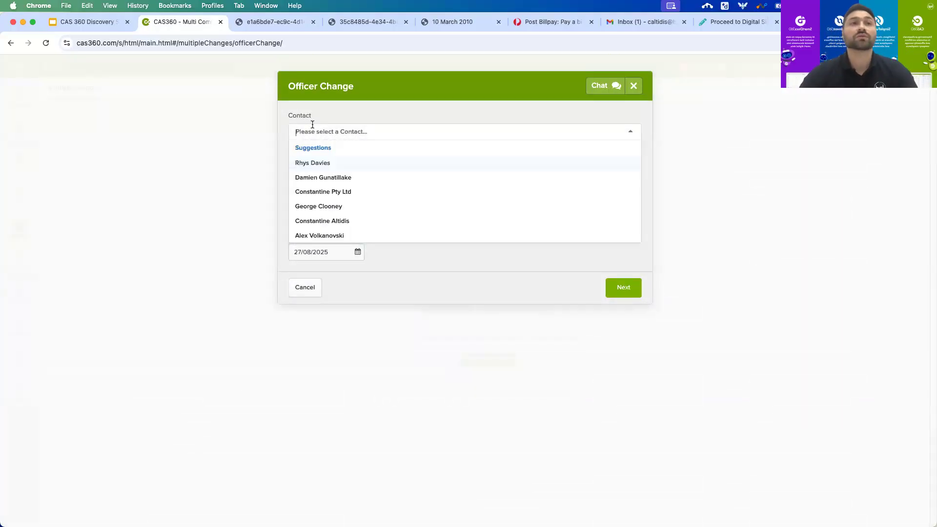
text(n)
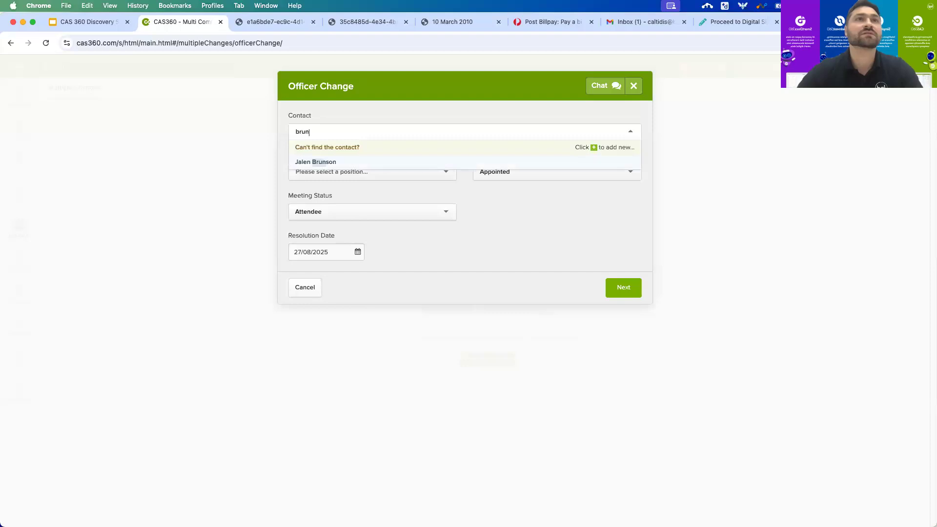
click(335, 164)
click(341, 229)
click(339, 243)
click(507, 222)
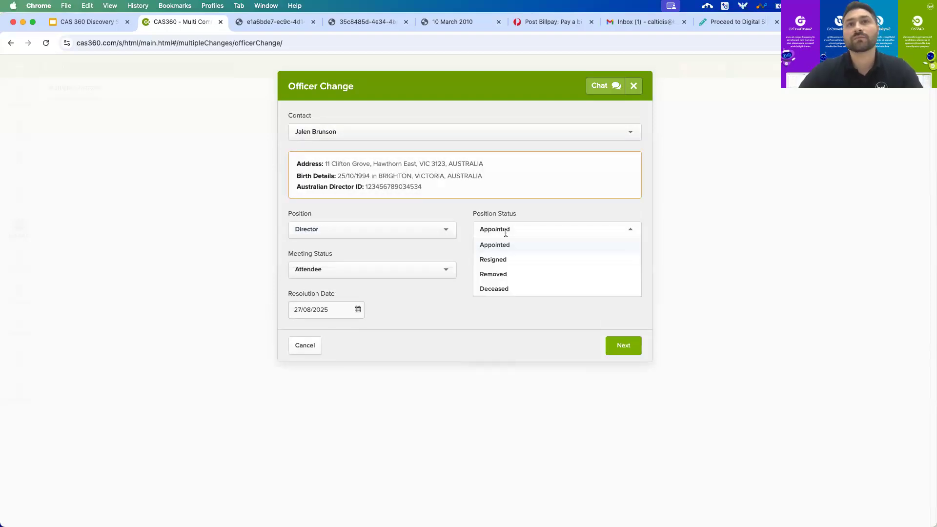
click(508, 264)
click(634, 349)
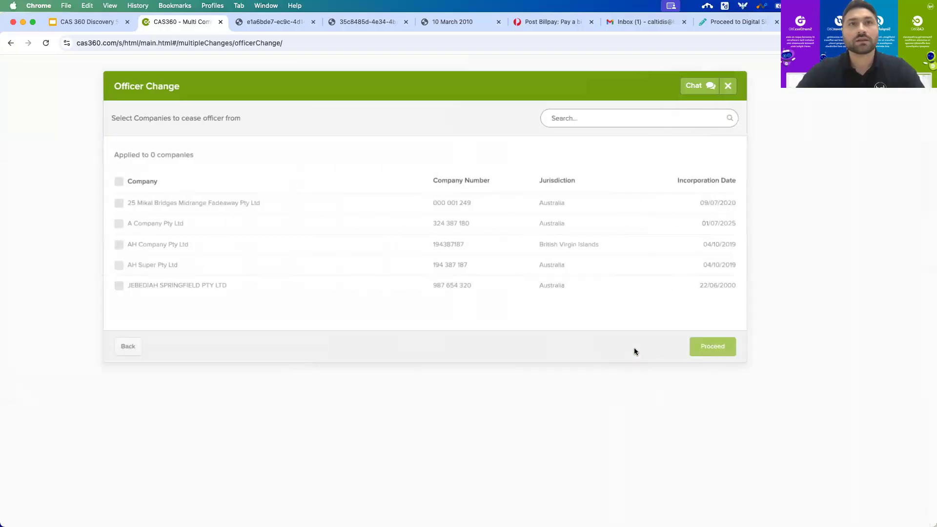
Try selecting all companies, narrow the selection to 25 Mikal Bridges Midrange Fadeaway Pty Ltd, and abandon the officer change.
click(160, 182)
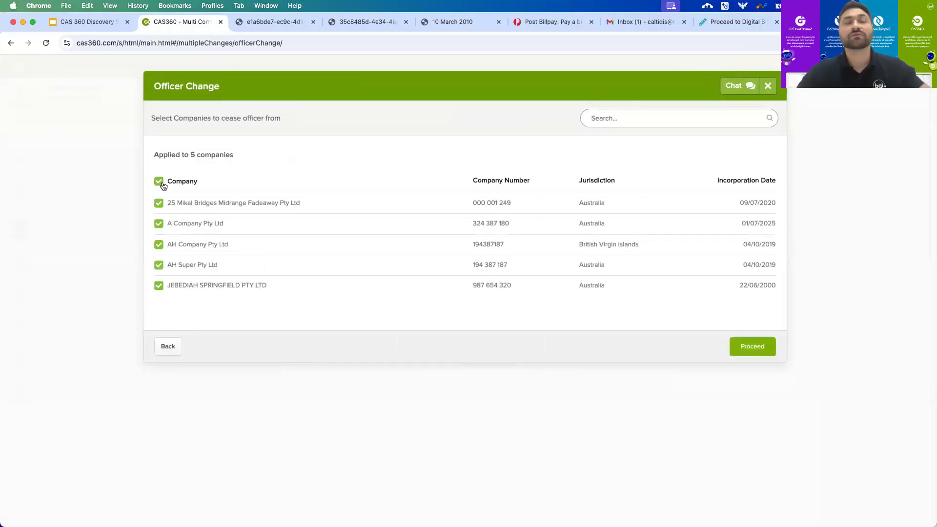
click(160, 183)
click(159, 203)
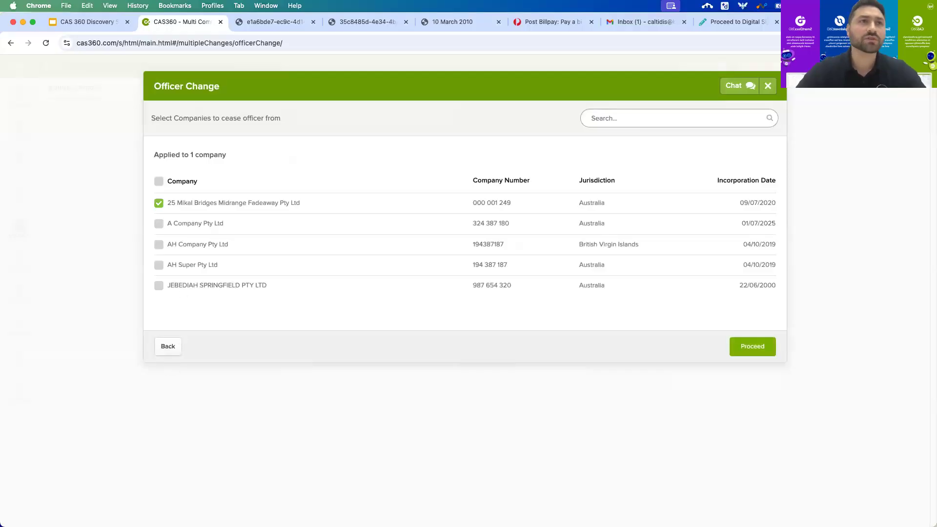
click(168, 347)
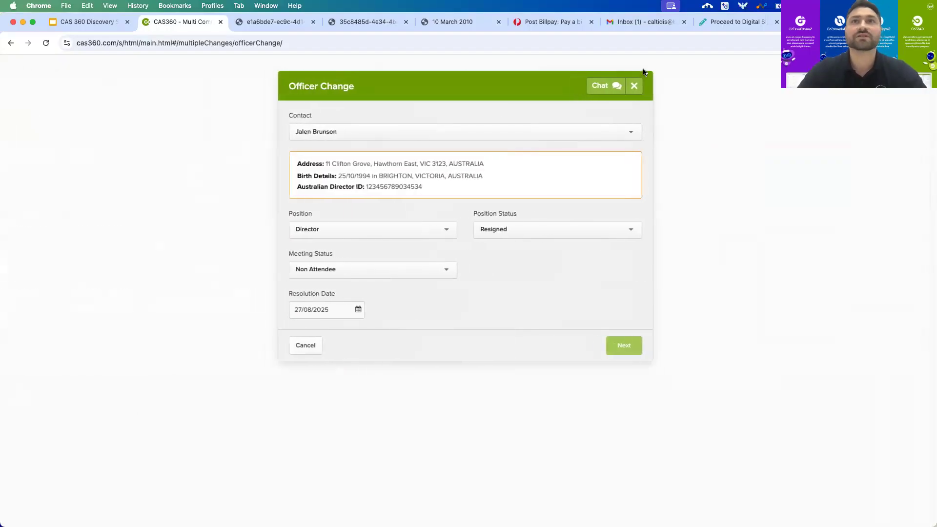
click(633, 87)
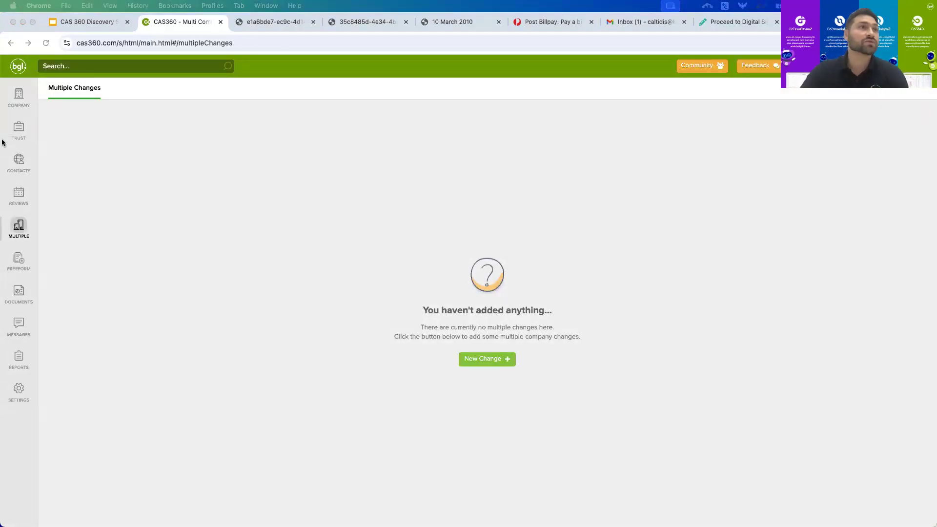
Go to Company Registrations, view the registration form for a new Australian company and close it without saving.
click(15, 95)
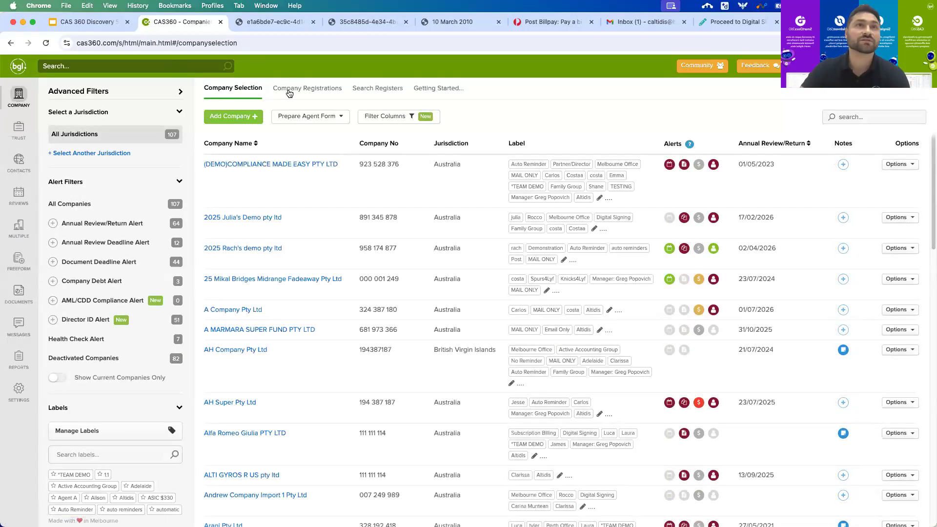
click(312, 92)
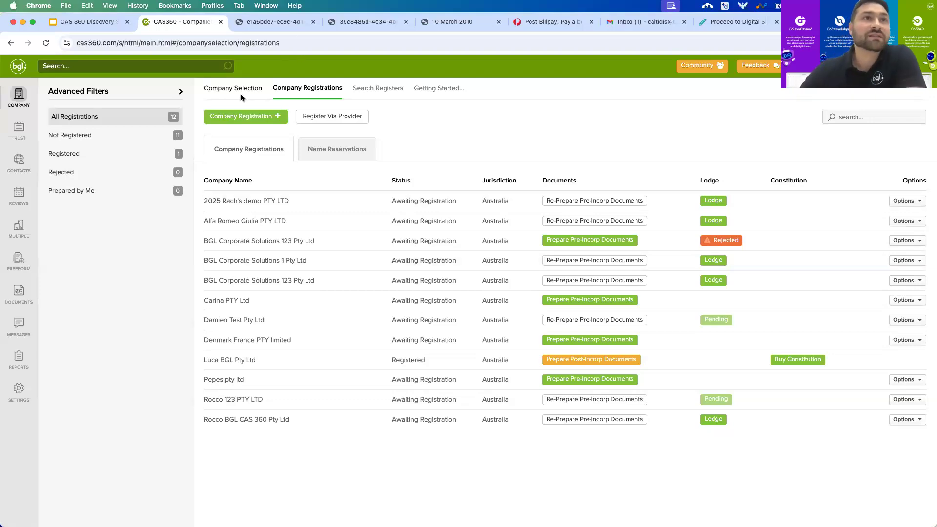
click(231, 120)
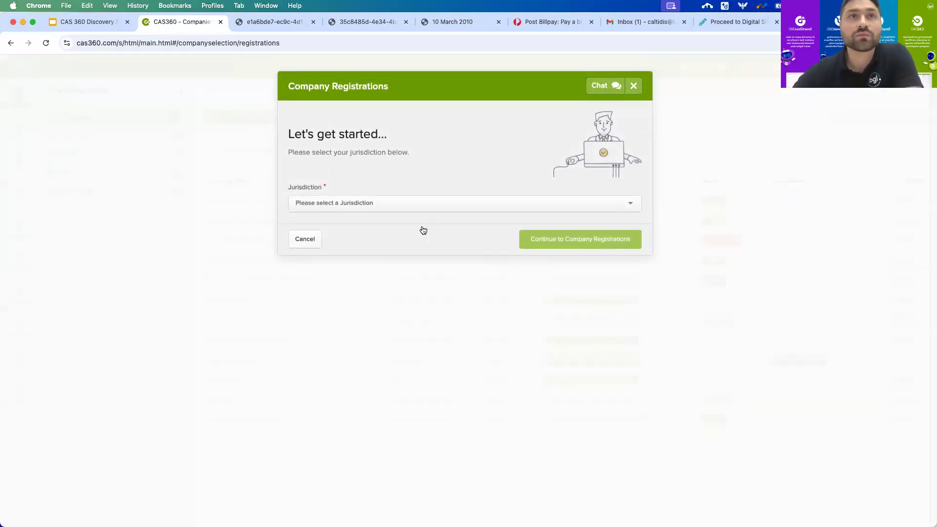
click(382, 203)
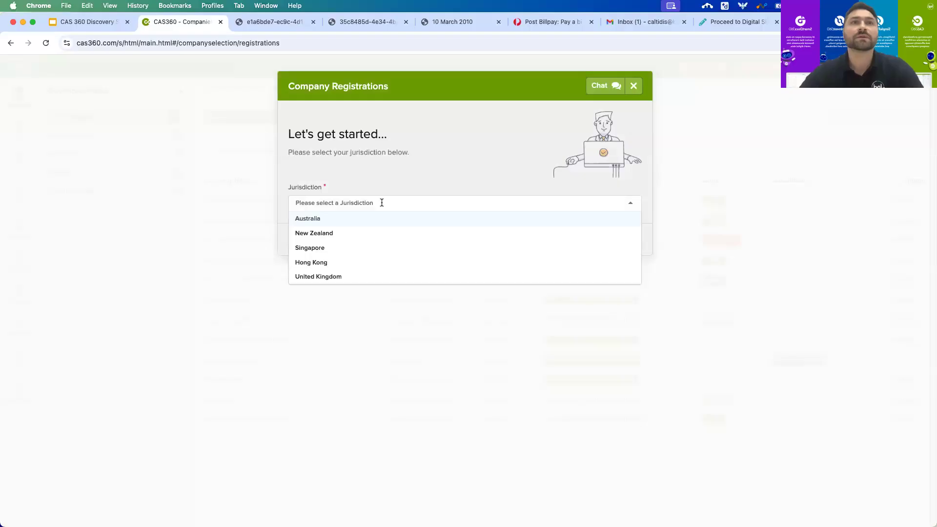
click(377, 218)
click(581, 238)
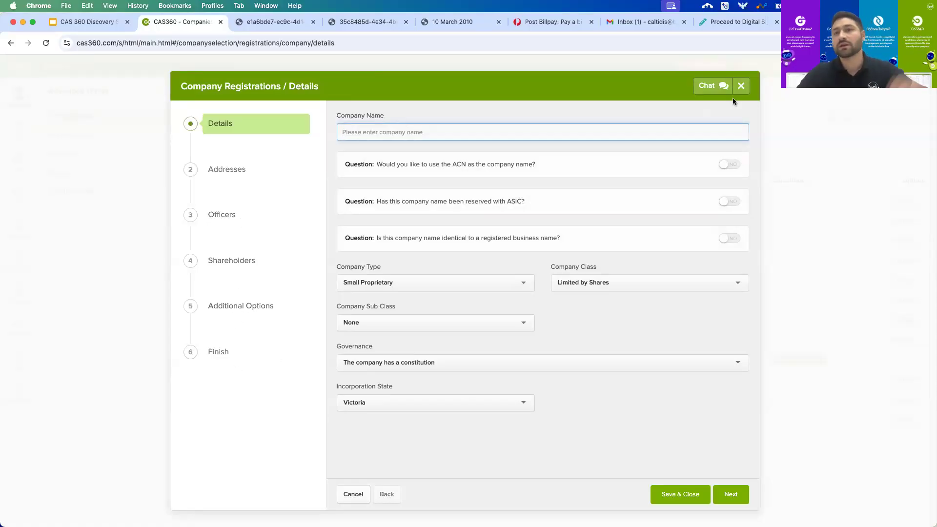
click(741, 86)
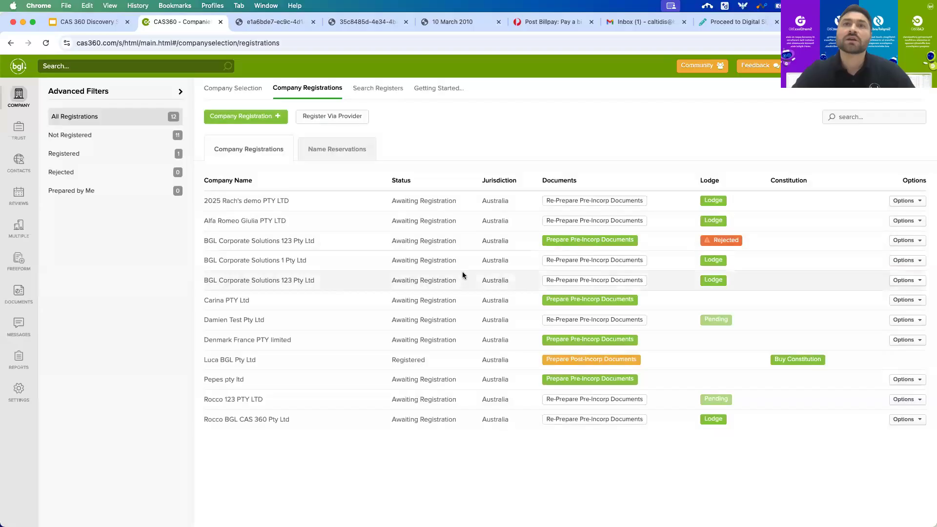
Examine the pre-incorporation documents of BGL Corporate Solutions 123 Pty Ltd, preview Form 201 - Company Incorporation, and close document production.
click(578, 245)
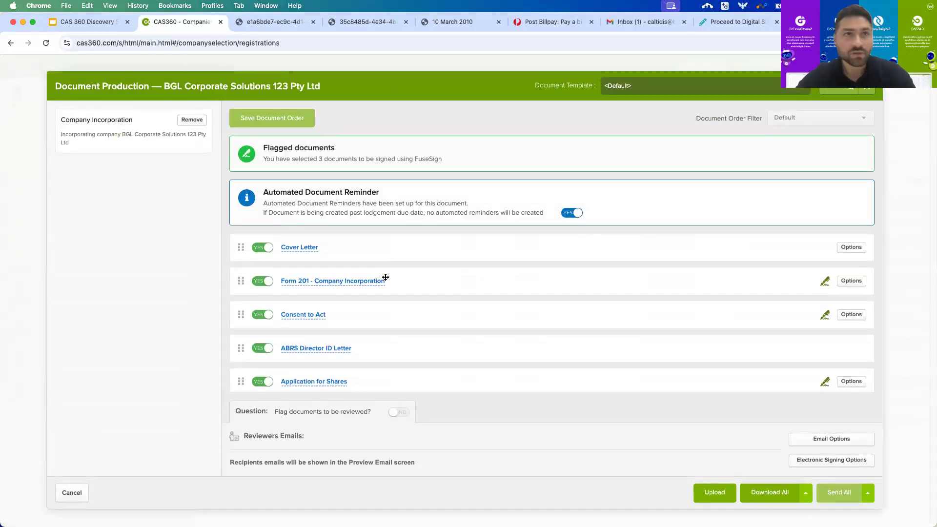
click(306, 282)
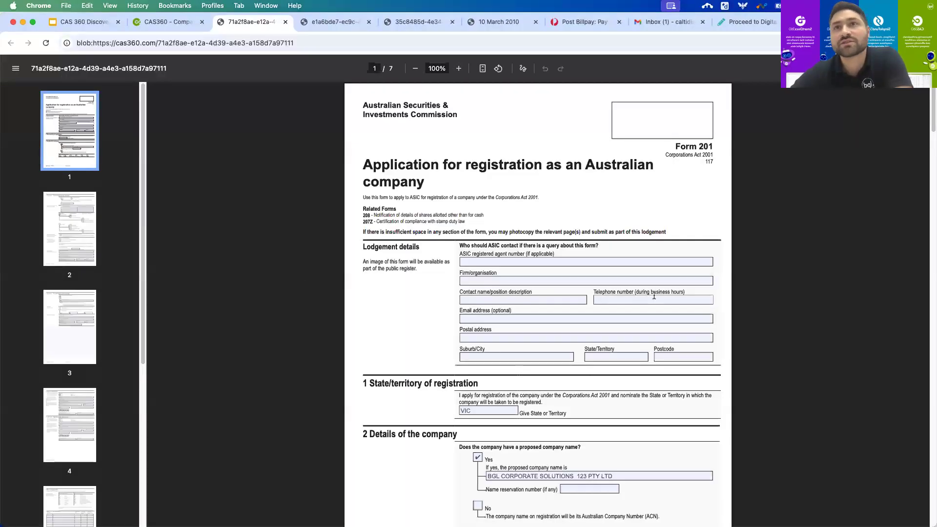
scroll(654, 296, down, 20)
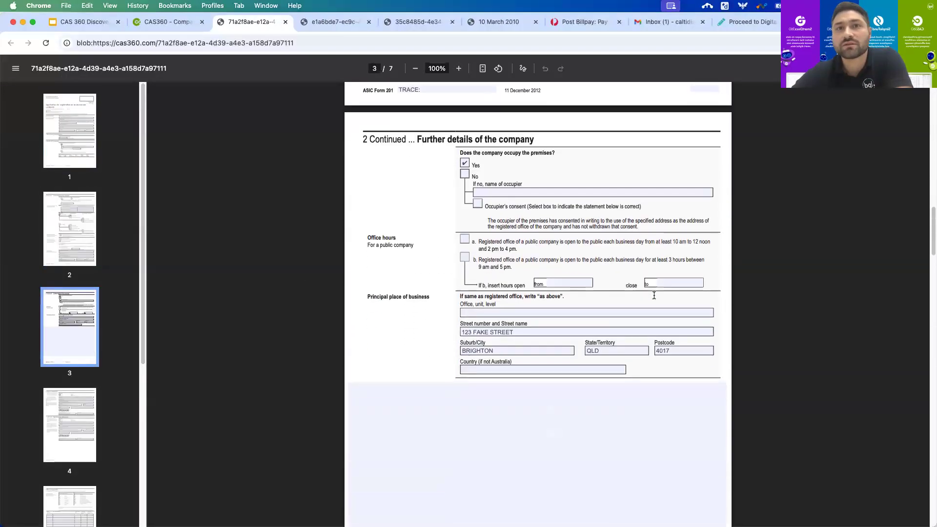
click(286, 21)
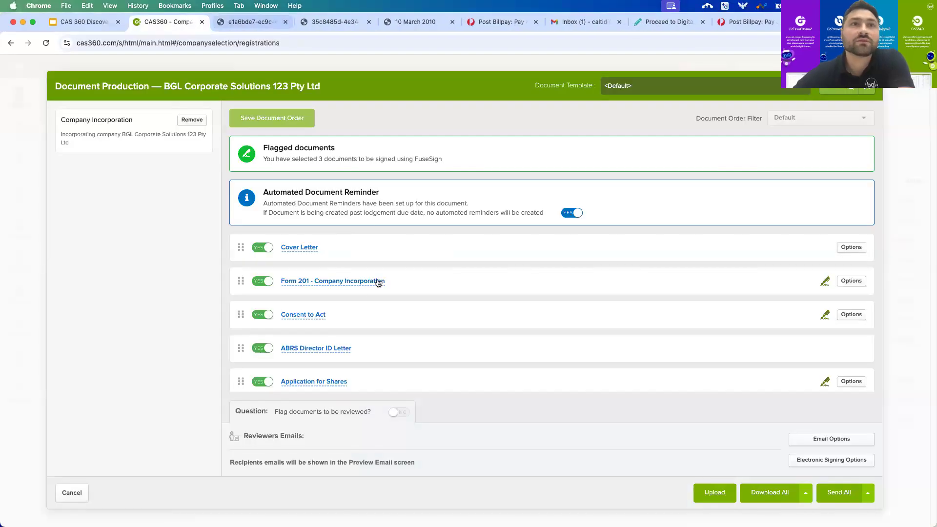
scroll(318, 311, down, 1)
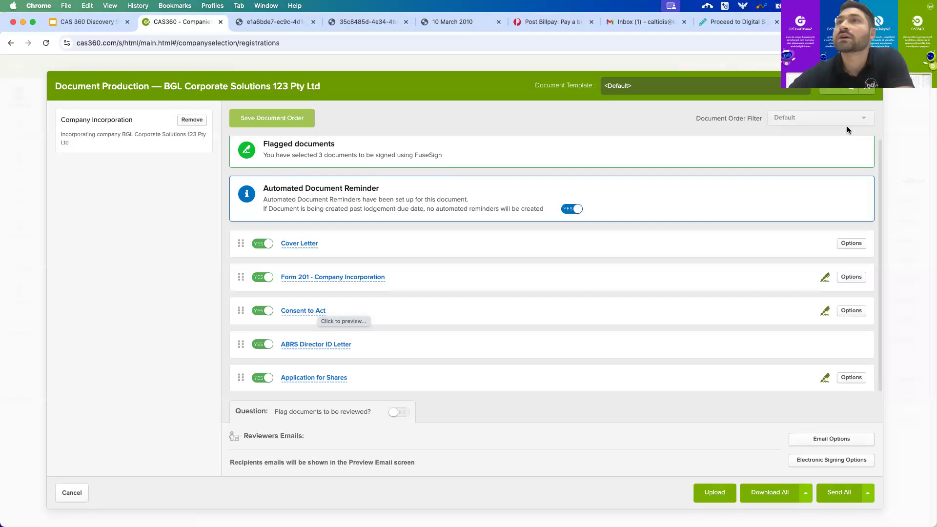
click(867, 86)
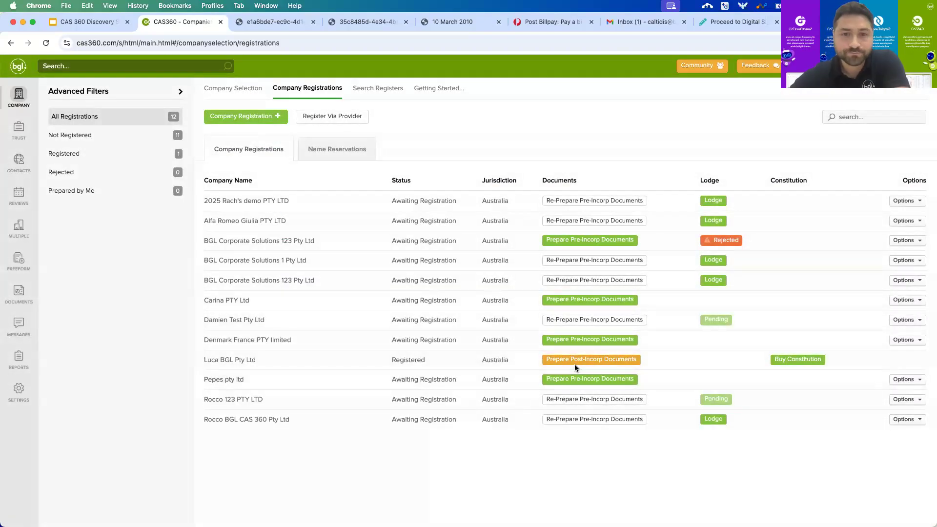
Review the post-incorporation documents of Luca BGL Pty Ltd, exclude the Company Constitution, and close document production without producing them.
click(605, 362)
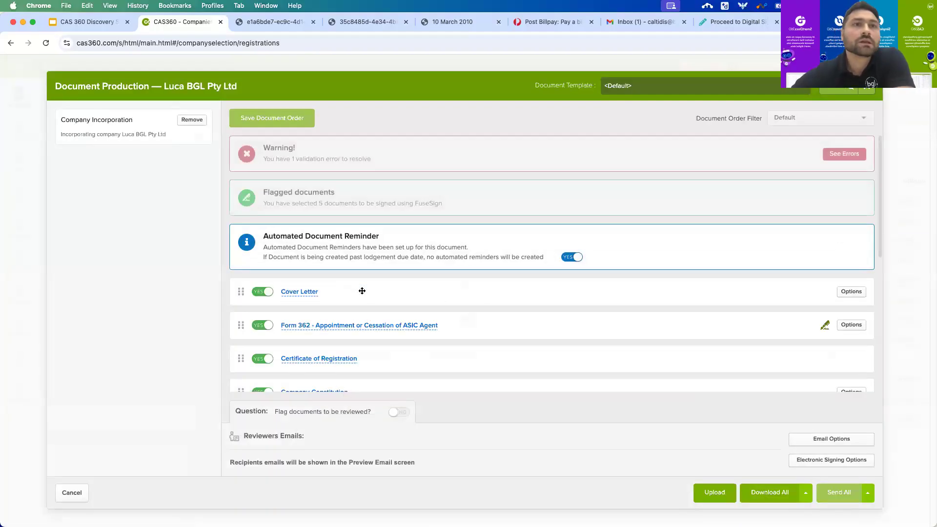
scroll(468, 295, down, 2)
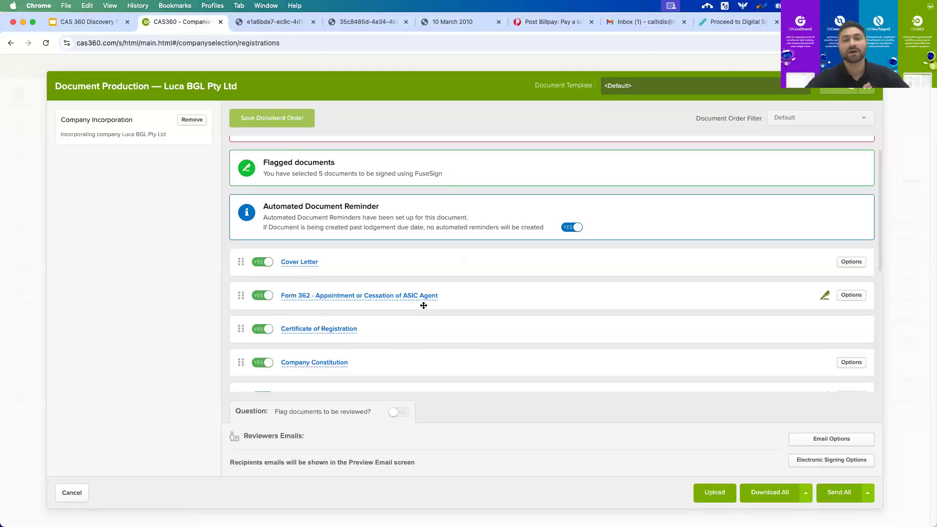
scroll(423, 305, down, 1)
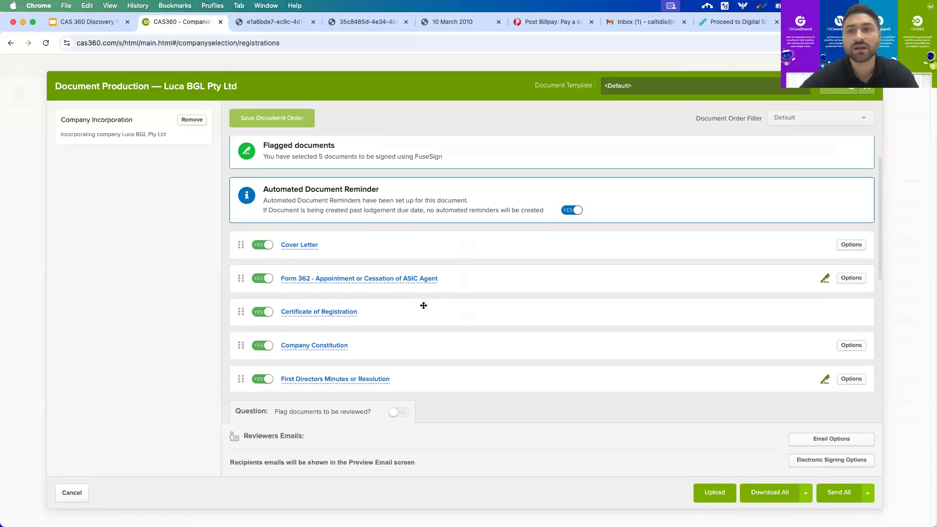
click(263, 345)
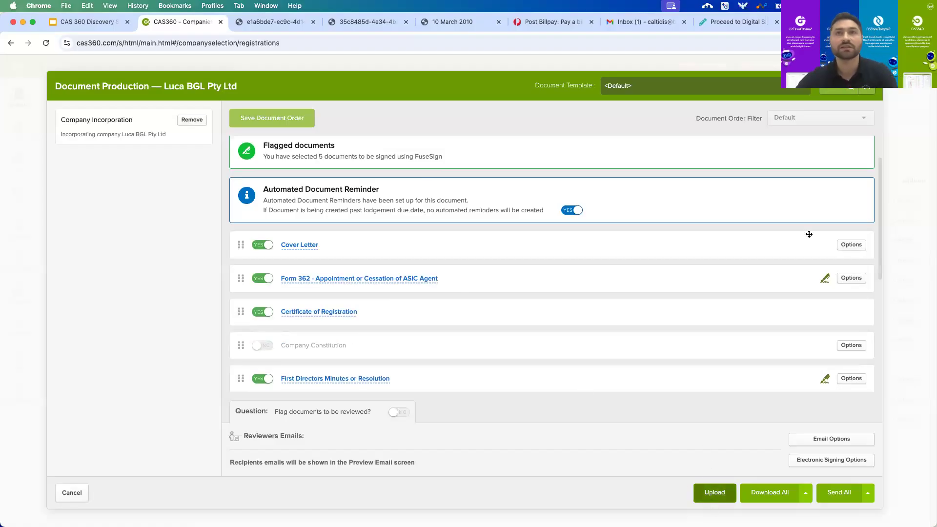
click(872, 89)
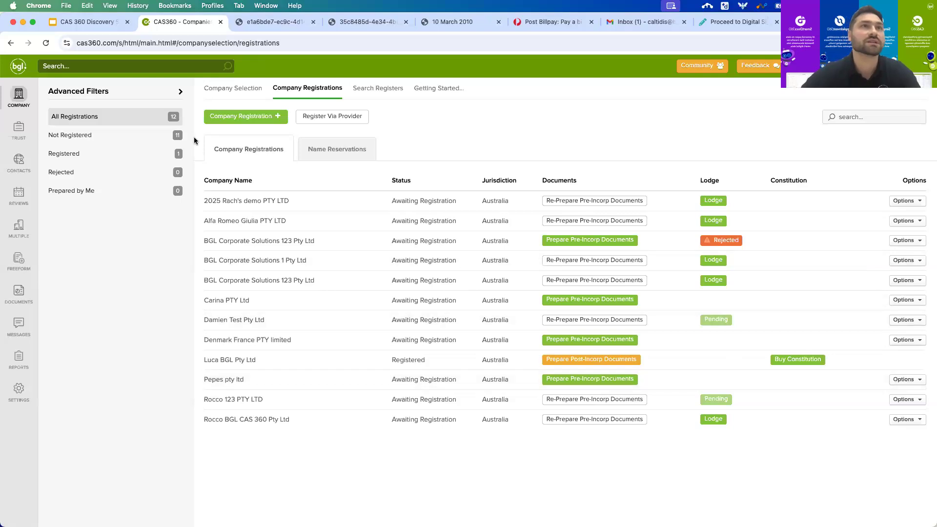
Return to Company Selection and view the agent forms that can be prepared.
click(241, 85)
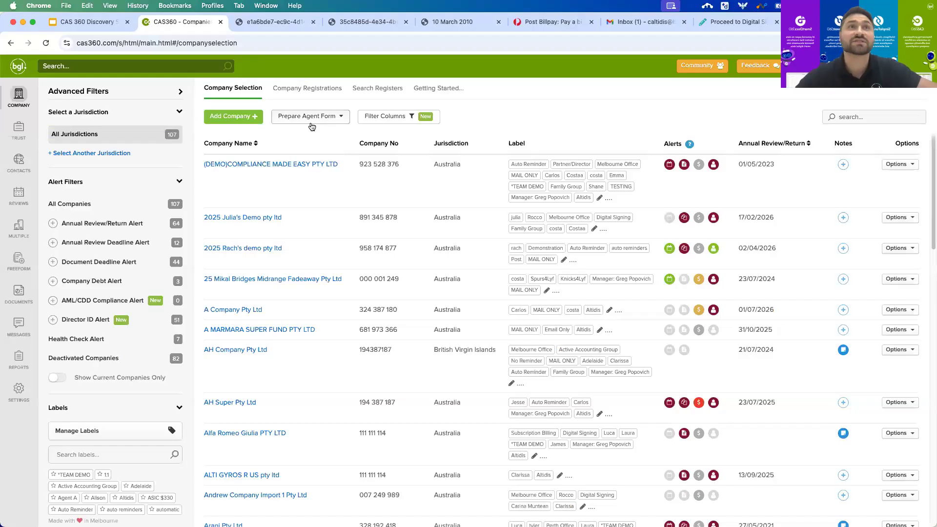
click(310, 117)
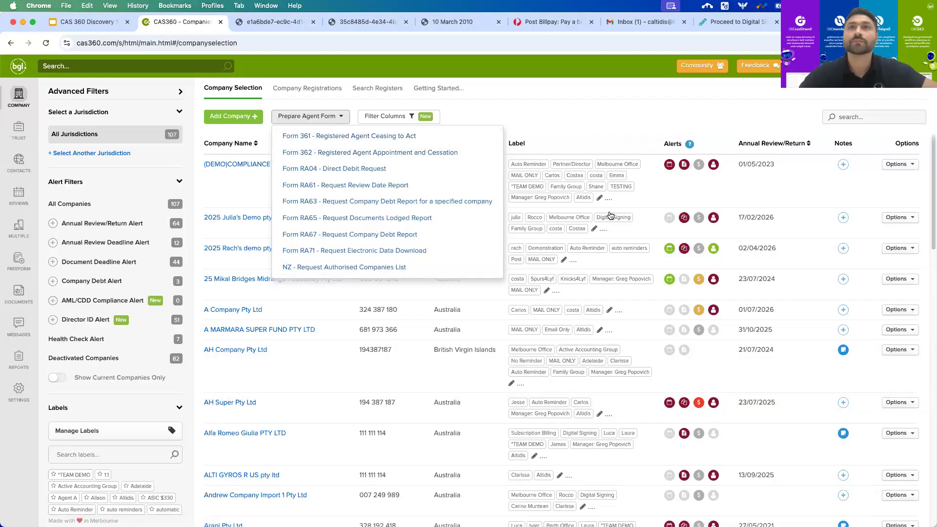
click(560, 108)
Go to the trust list and open the details of A Unit Trust - Fix.
click(15, 131)
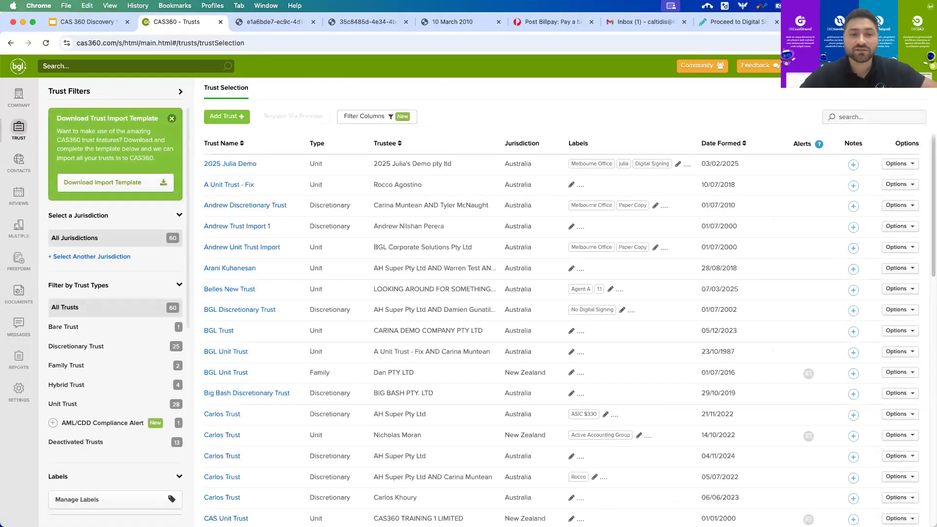
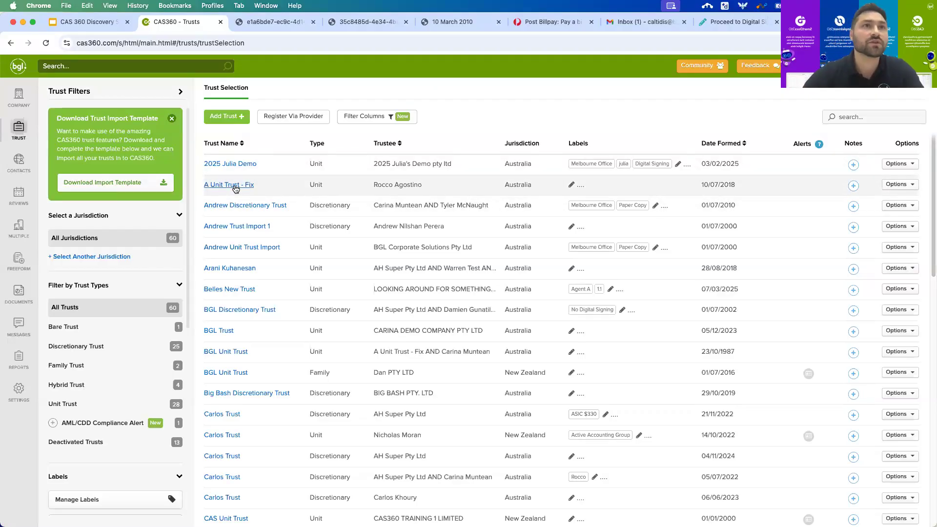
click(235, 188)
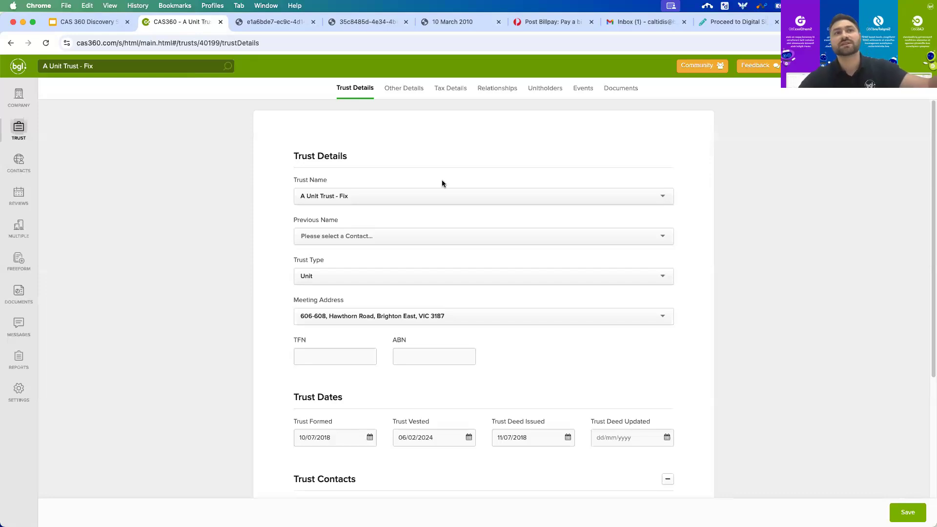
Examine the trust details, tax details, relationships and unitholders of A Unit Trust - Fix.
scroll(441, 181, down, 2)
scroll(442, 183, down, 2)
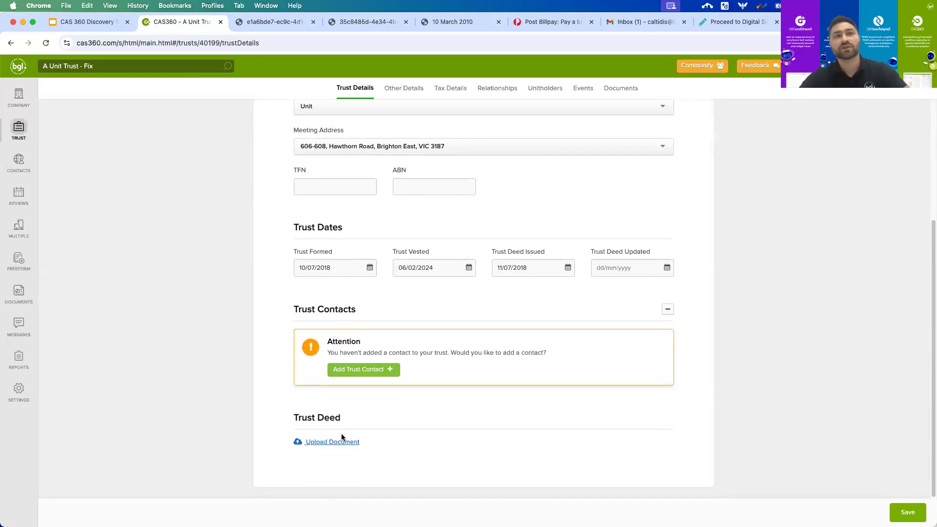
click(453, 91)
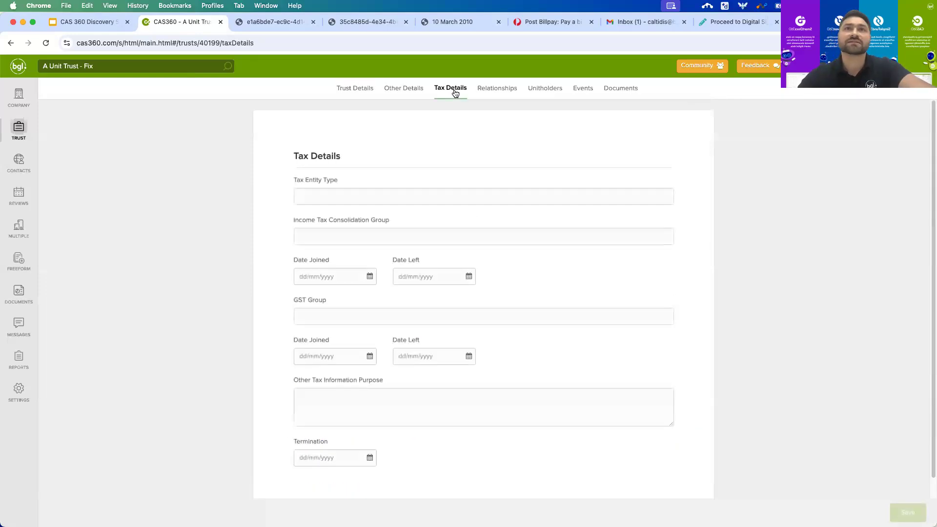
click(510, 90)
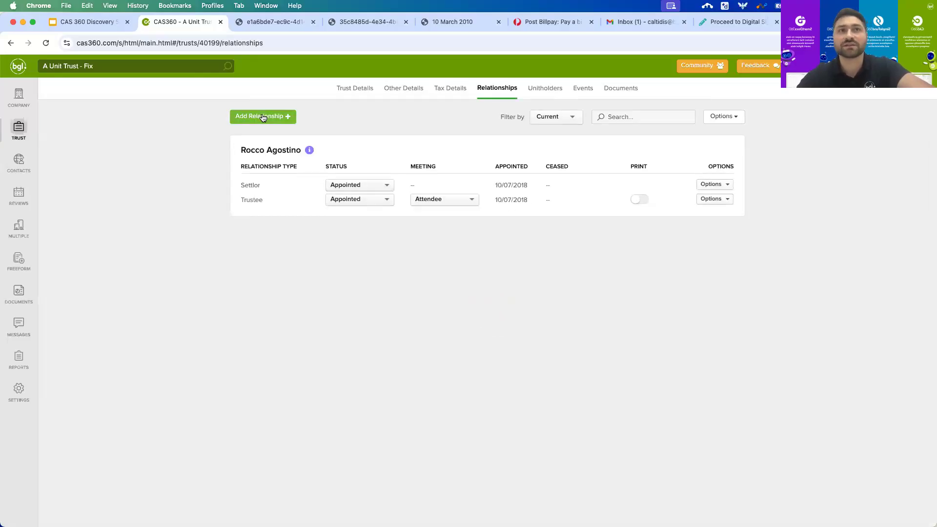
click(546, 90)
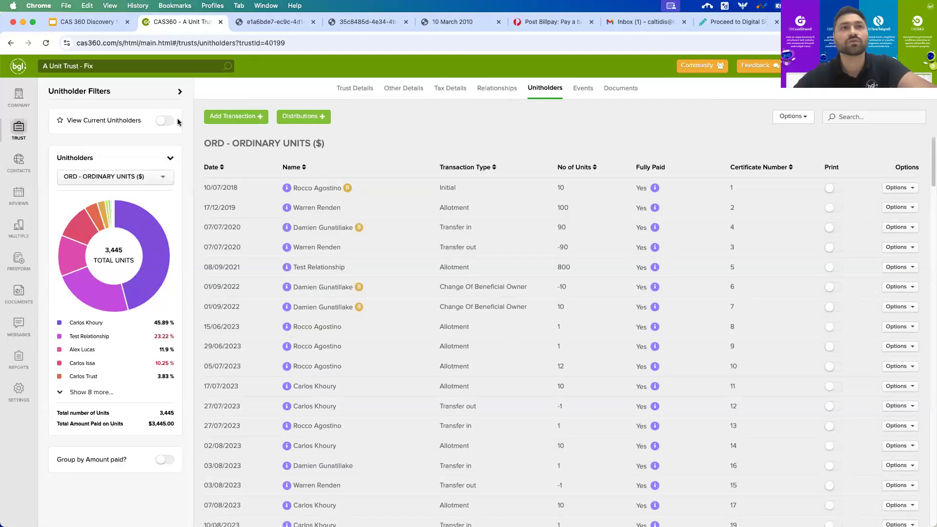
Start a unit allotment to the first suggested contact for 20 ORD, ORDINARY UNITS, $1 Fully Paid.
click(220, 122)
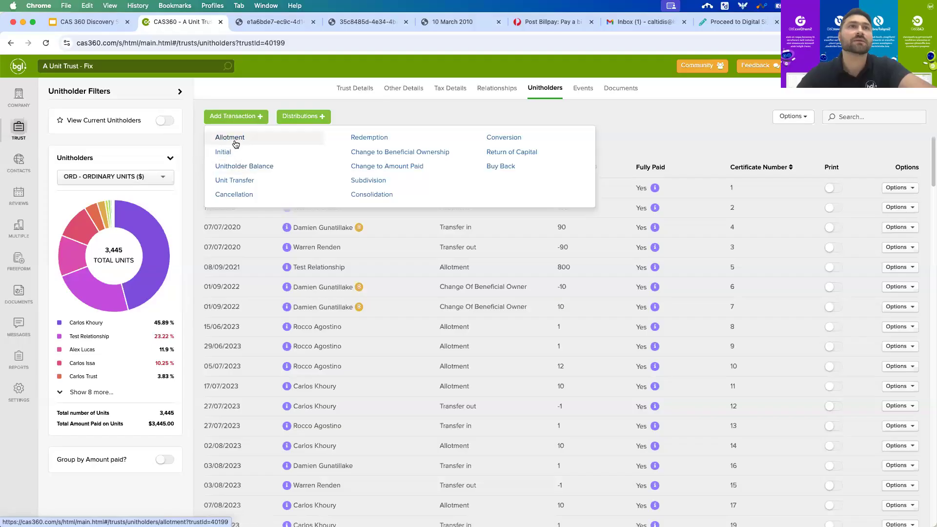
click(238, 137)
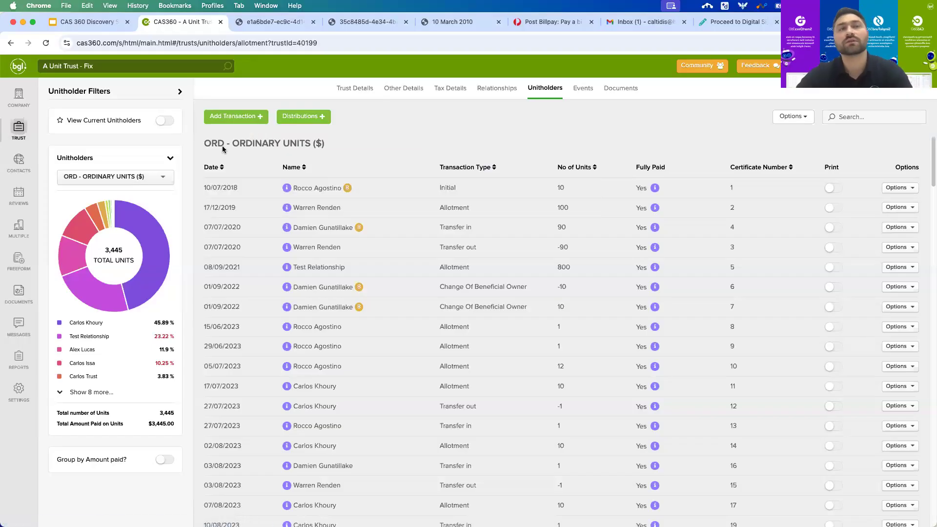
click(392, 210)
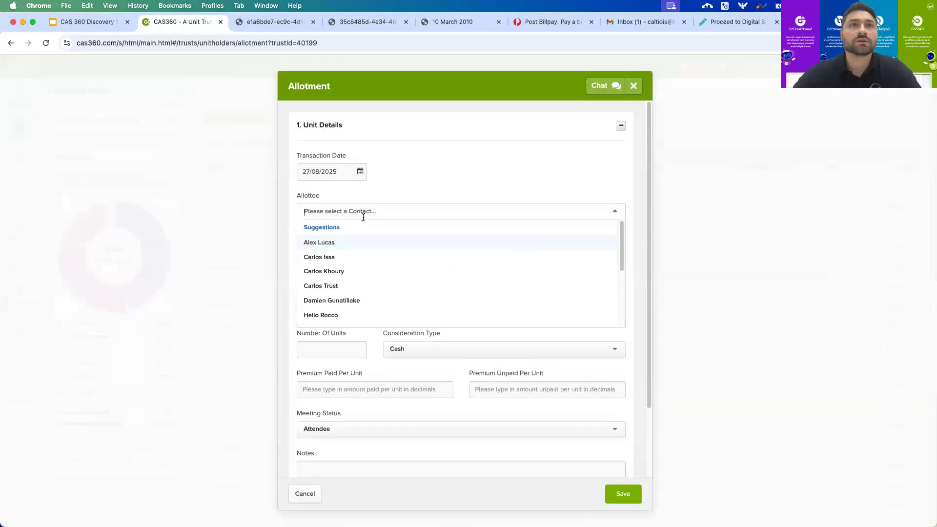
click(352, 242)
click(347, 310)
click(340, 341)
click(334, 344)
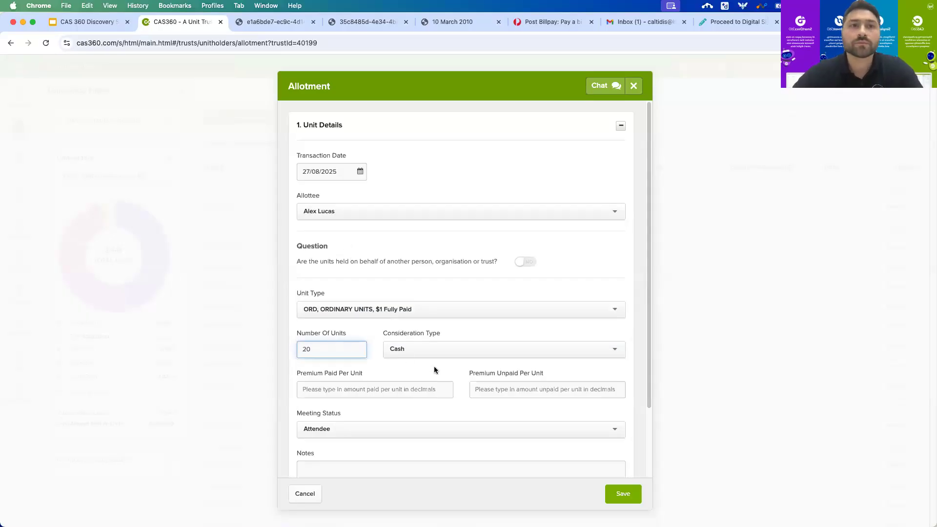
Check the consideration types, keep Cash, and save the allotment after viewing its certificate details.
scroll(434, 370, down, 2)
click(443, 315)
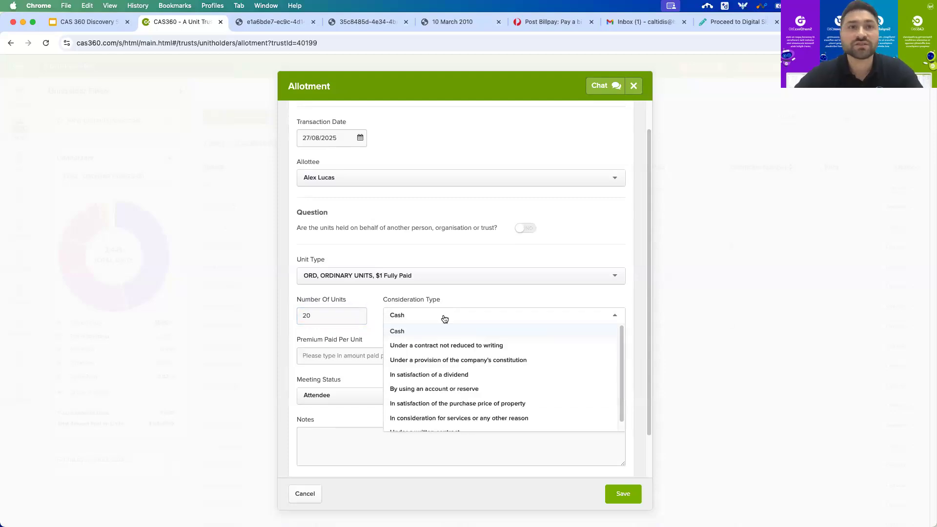
click(445, 317)
scroll(409, 358, down, 2)
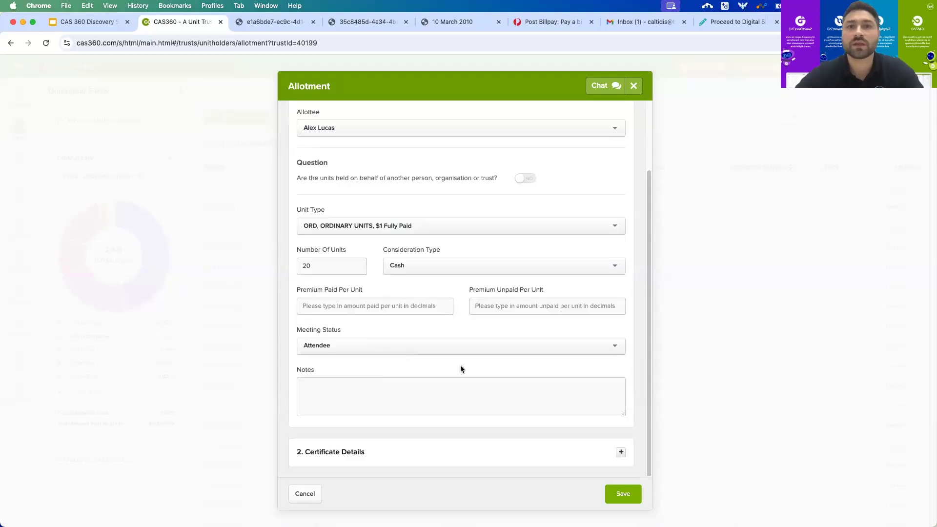
click(476, 443)
scroll(476, 443, down, 4)
click(623, 492)
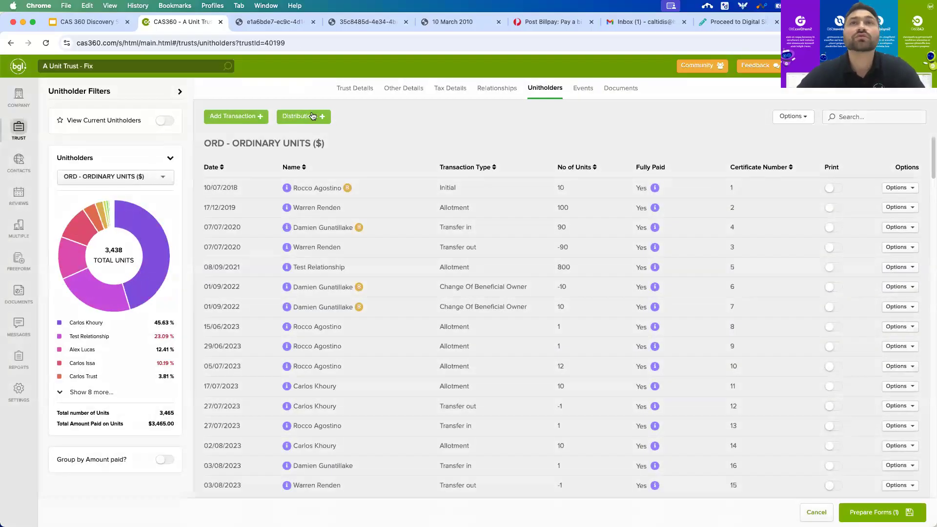
Add a distribution of $10 per unit on the ORD, ORDINARY UNITS, $1 Fully Paid, then save it and prepare its documents.
click(313, 115)
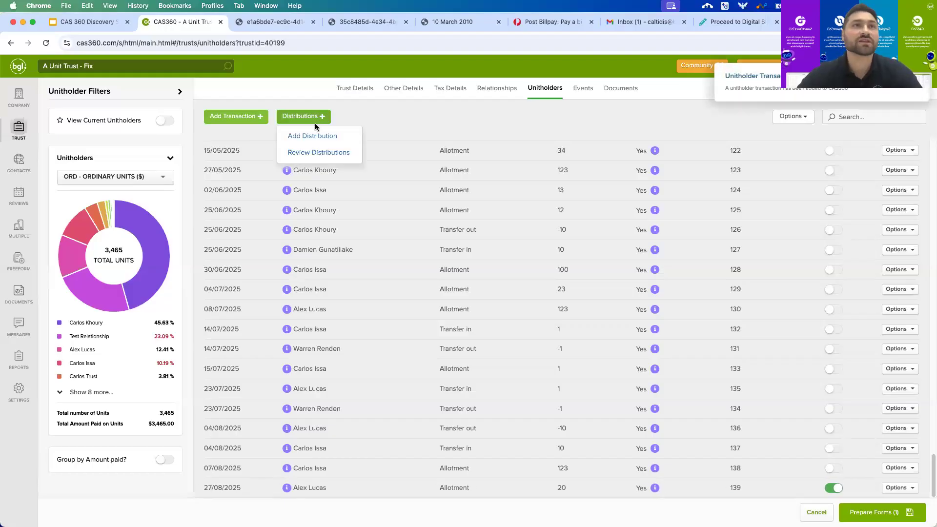
click(318, 134)
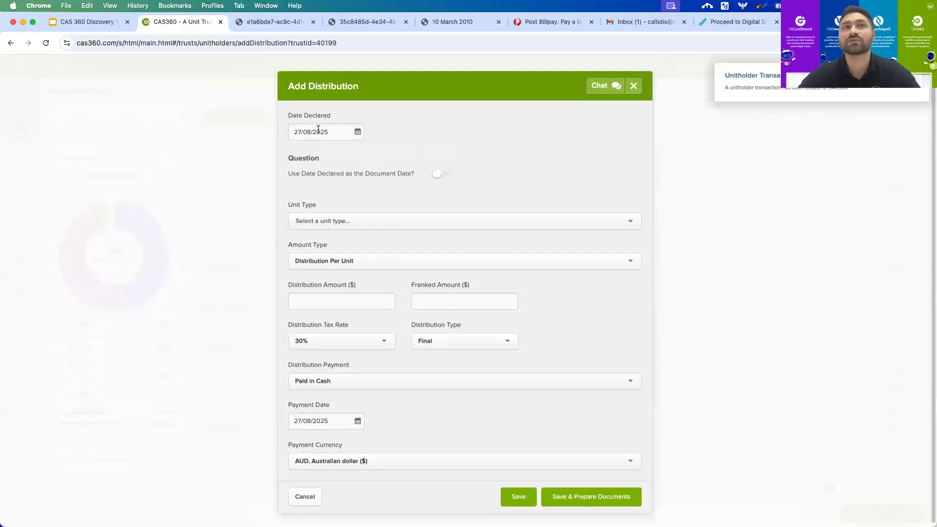
click(357, 220)
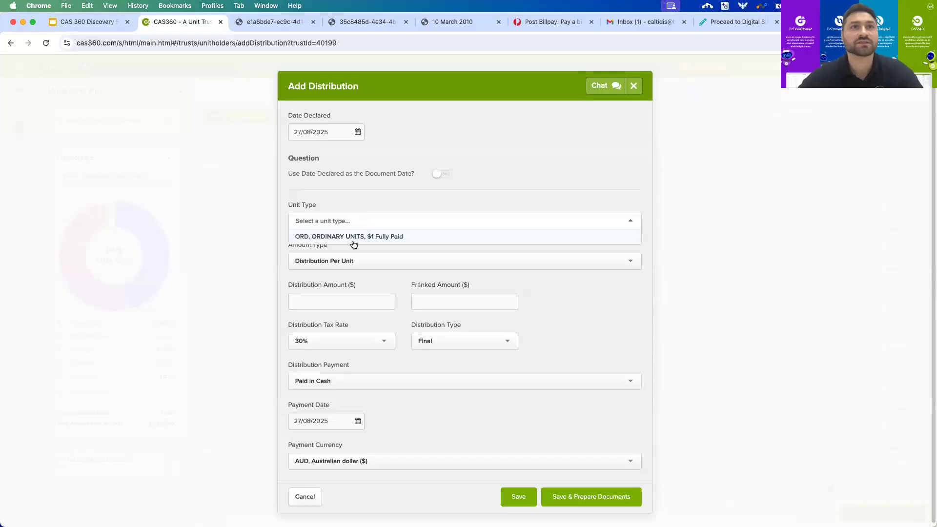
click(349, 236)
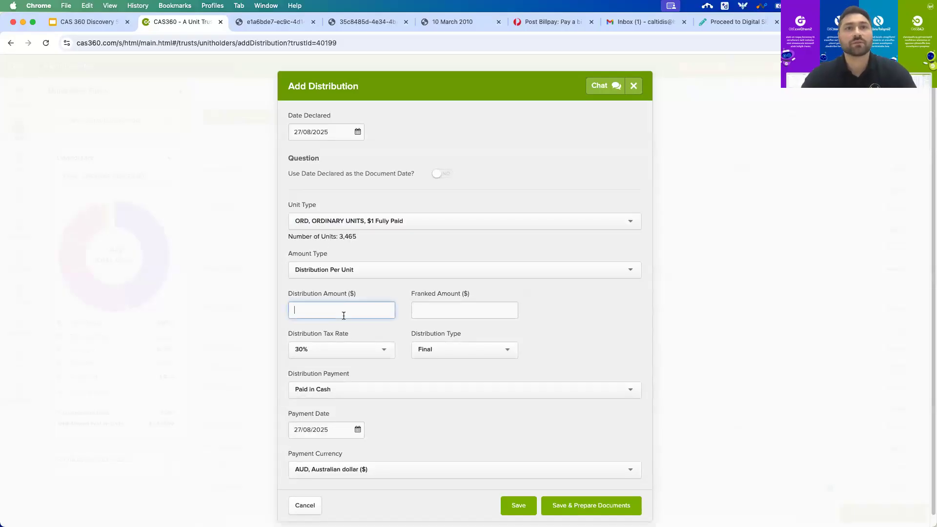
text(10)
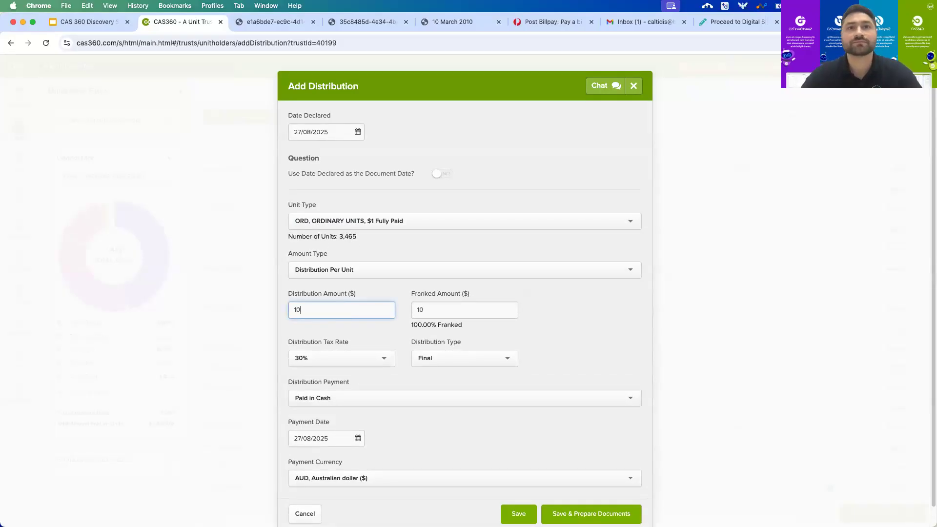
click(566, 332)
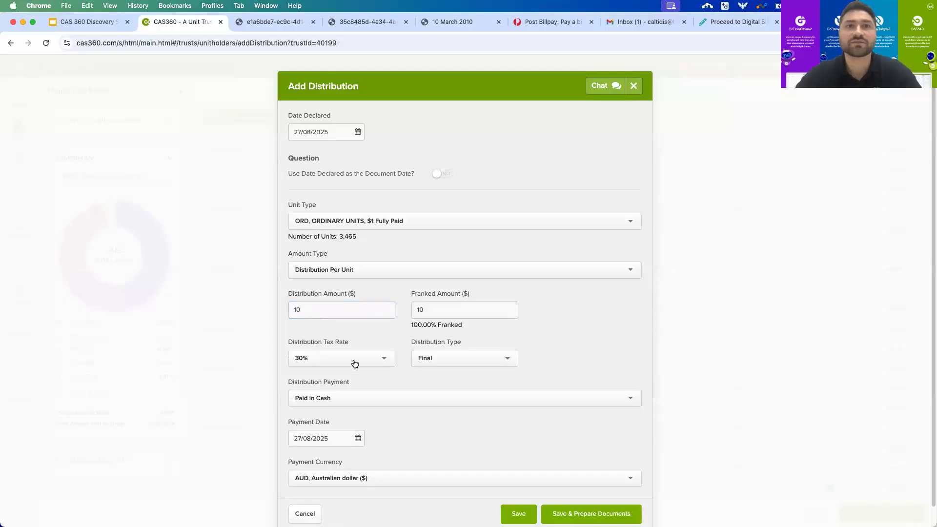
scroll(637, 344, down, 1)
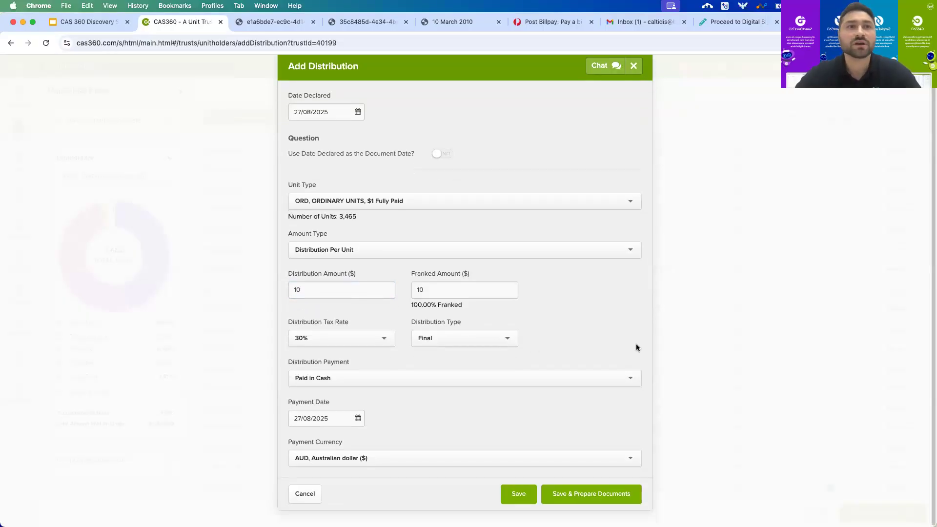
click(605, 495)
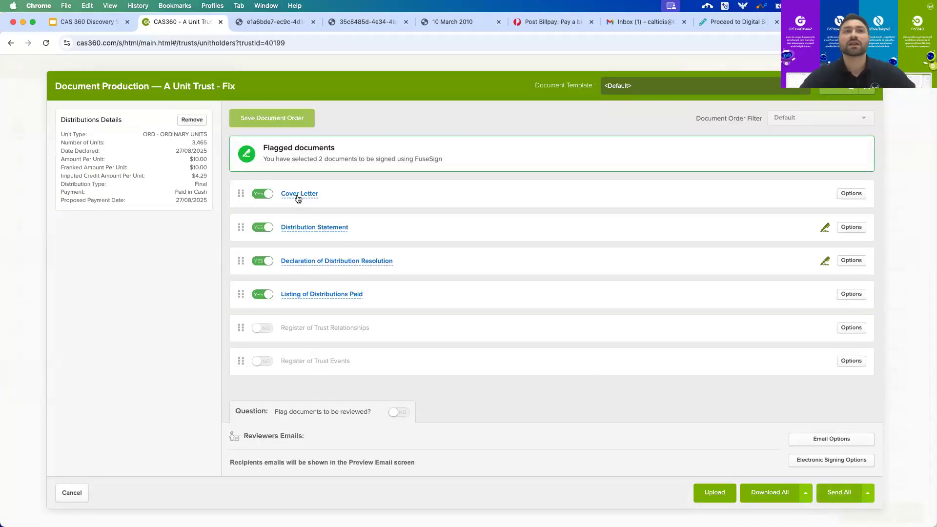
Preview the Distribution Statement, look through the unitholders' pages, and return to document production.
click(309, 228)
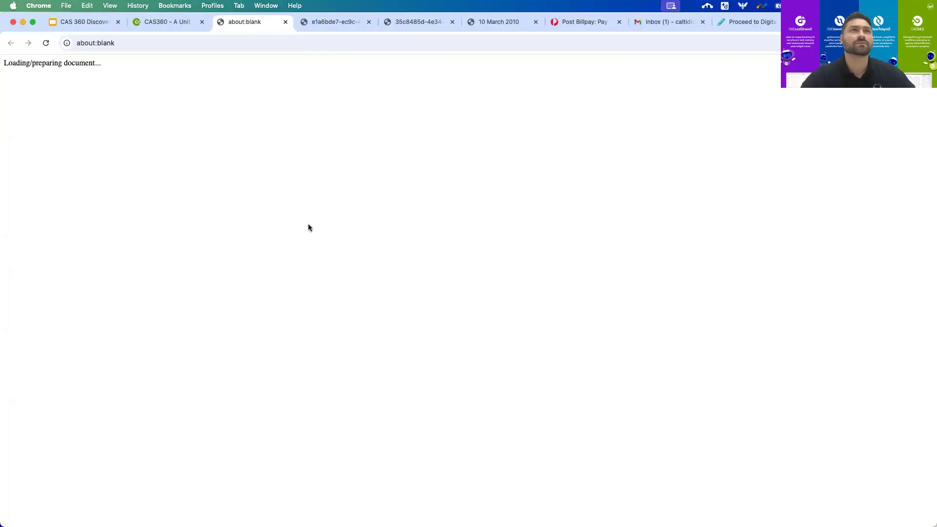
click(168, 21)
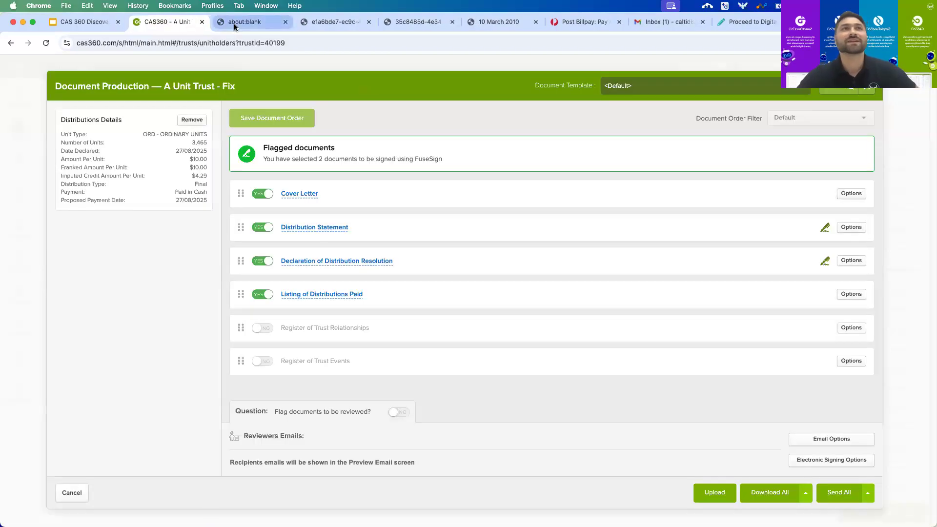
click(233, 23)
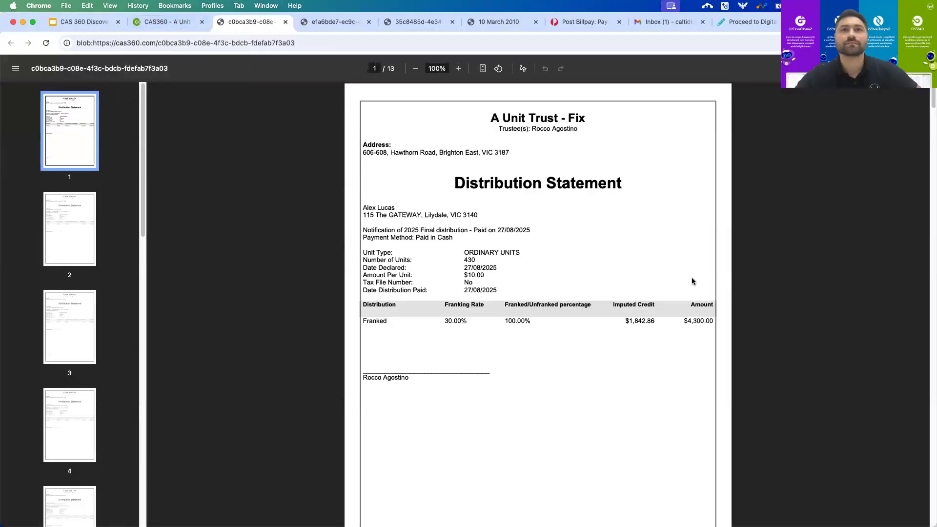
scroll(640, 326, down, 10)
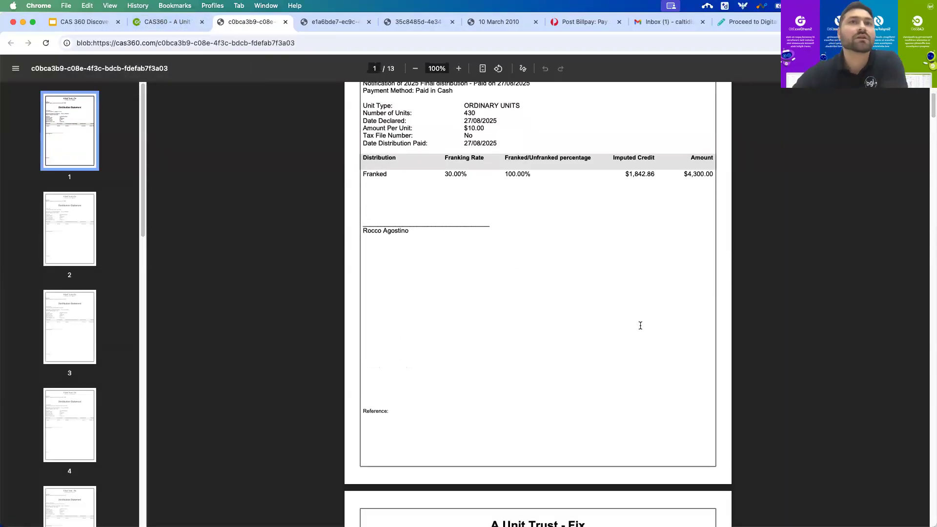
scroll(640, 326, down, 10)
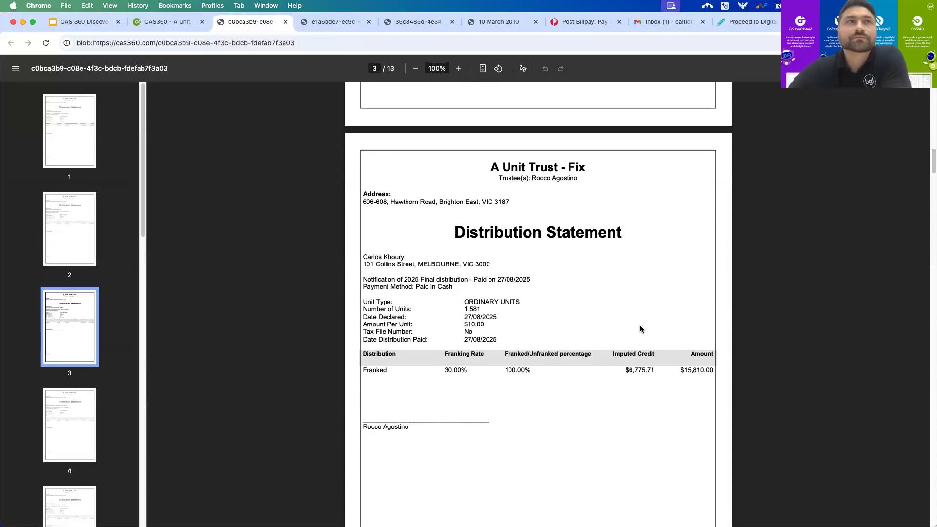
click(164, 23)
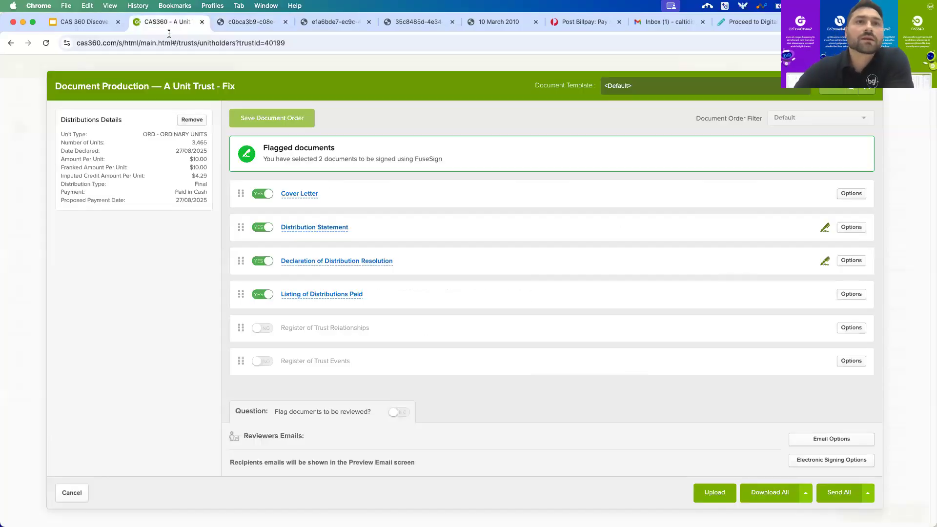
Preview the Declaration of Distribution Resolution and the Listing of Distributions Paid, then close the previews and document production.
click(320, 262)
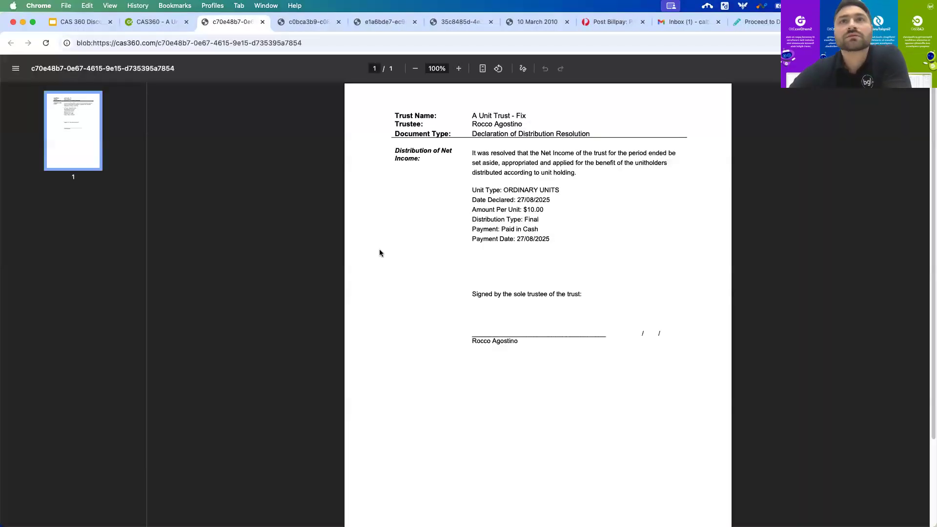
click(158, 22)
click(314, 295)
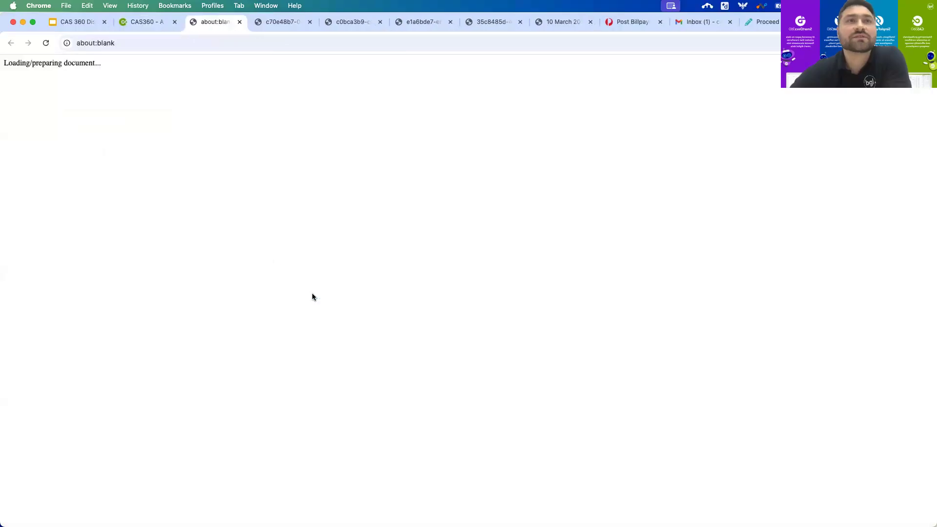
scroll(602, 277, down, 10)
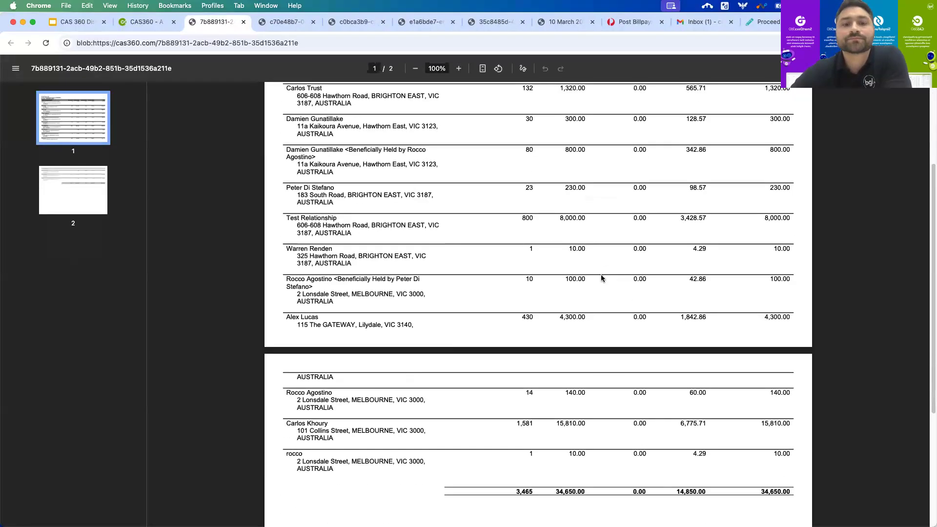
click(244, 22)
click(243, 22)
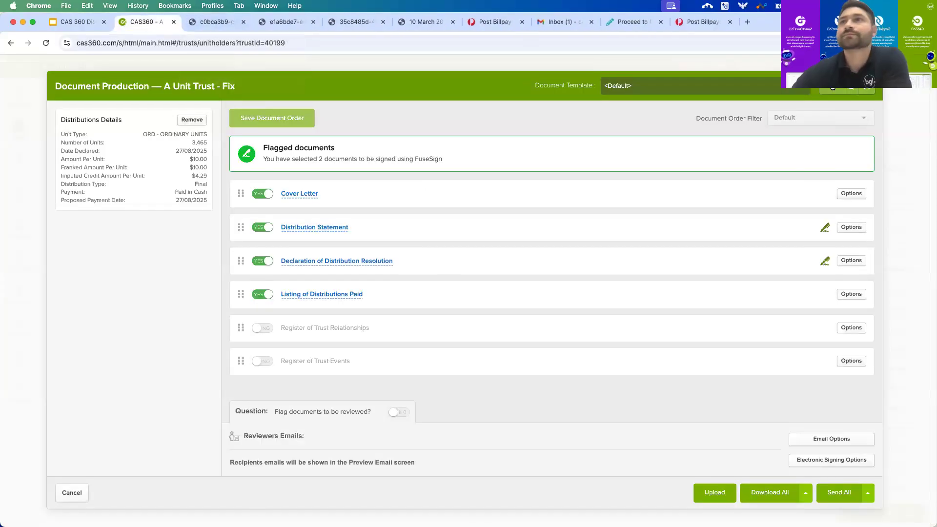
click(867, 87)
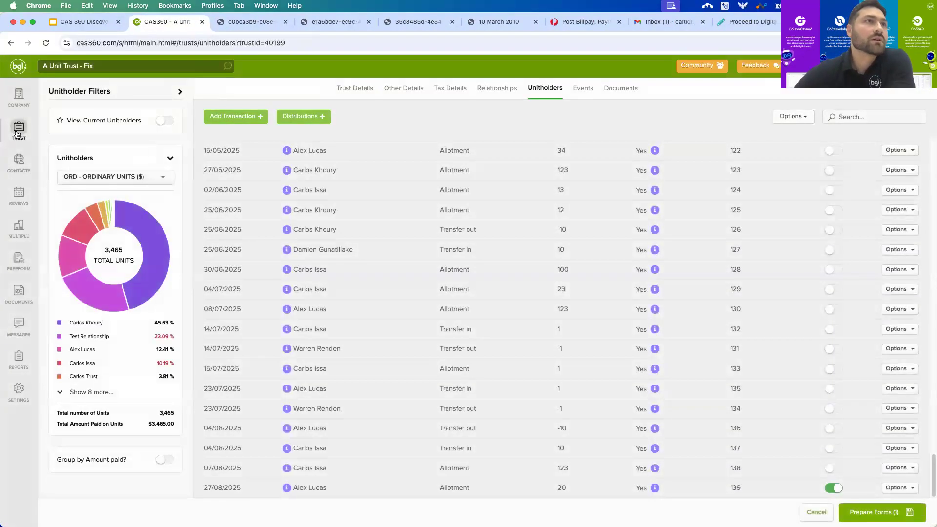
Open Andrew Discretionary Trust from the trust list and view its relationships and beneficiaries.
click(19, 132)
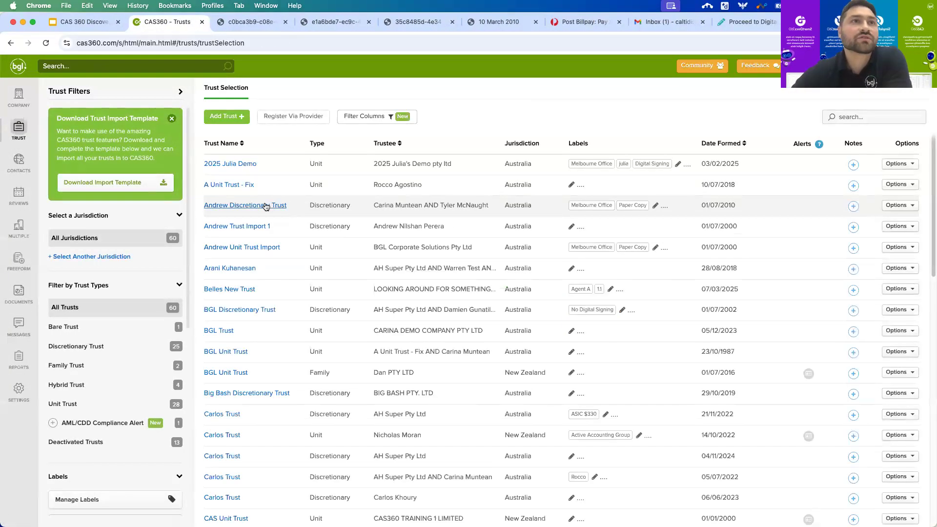
click(265, 205)
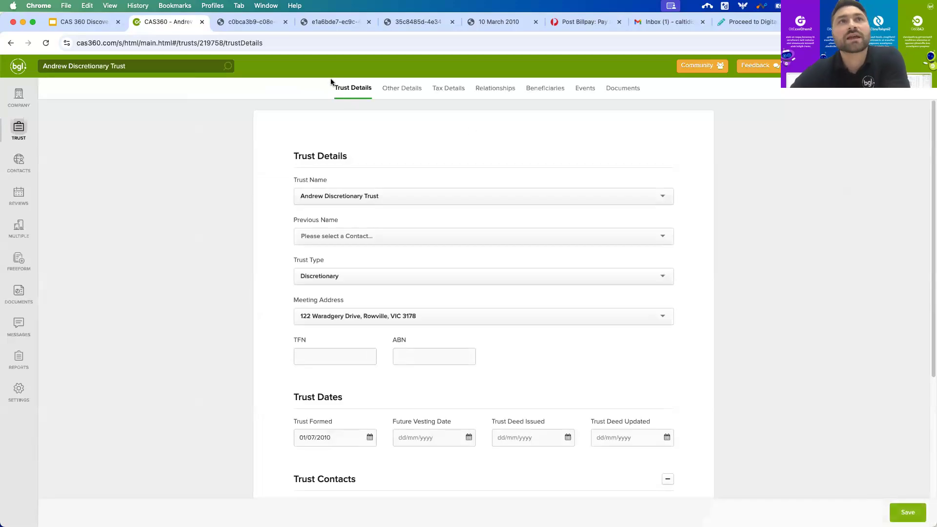
click(532, 94)
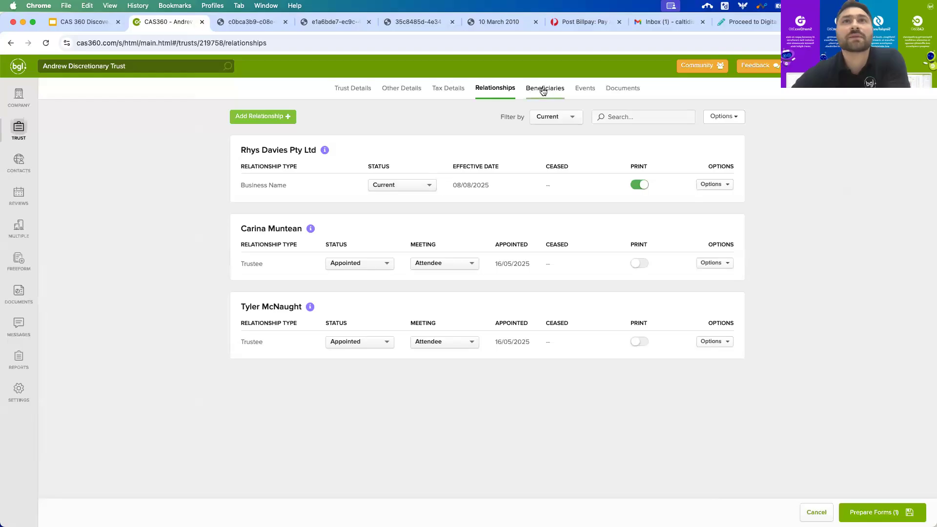
click(543, 91)
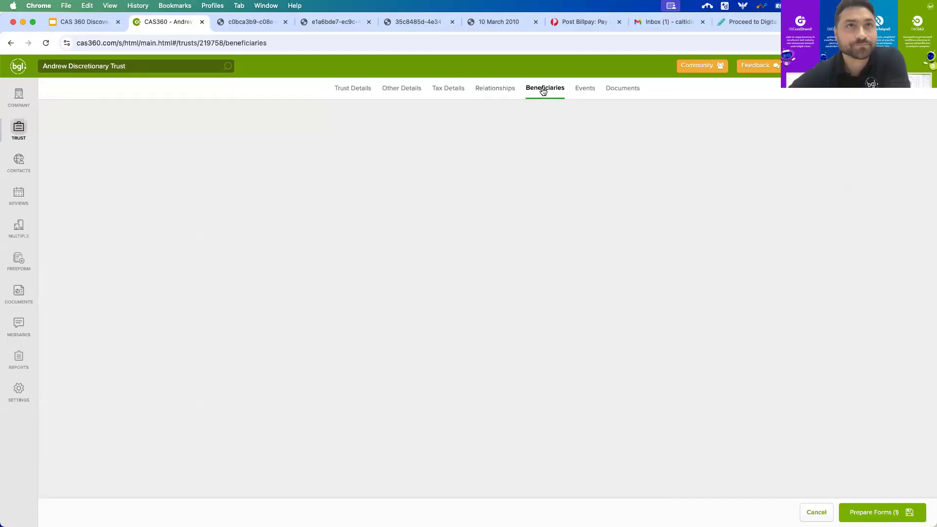
View the Add Beneficiaries form and close it, then start a discretionary distribution with the distribution type set to Free Text.
click(261, 117)
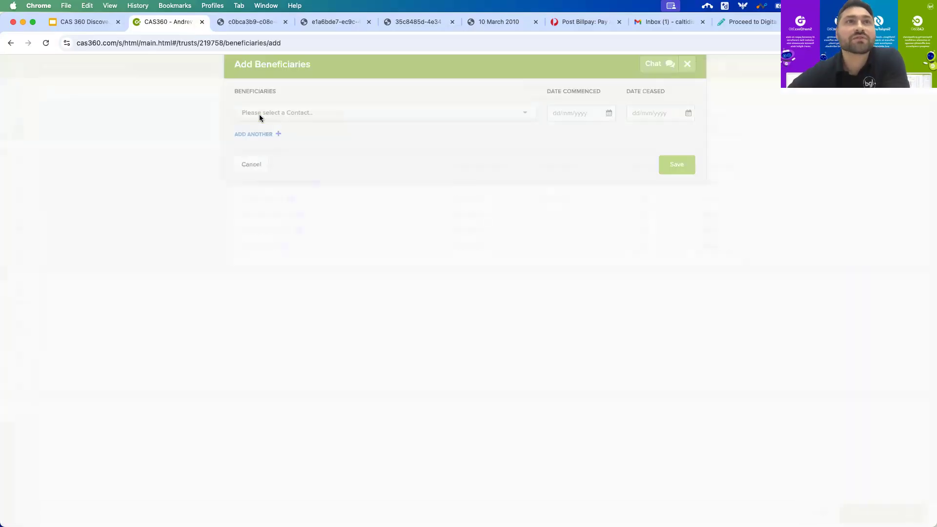
click(687, 87)
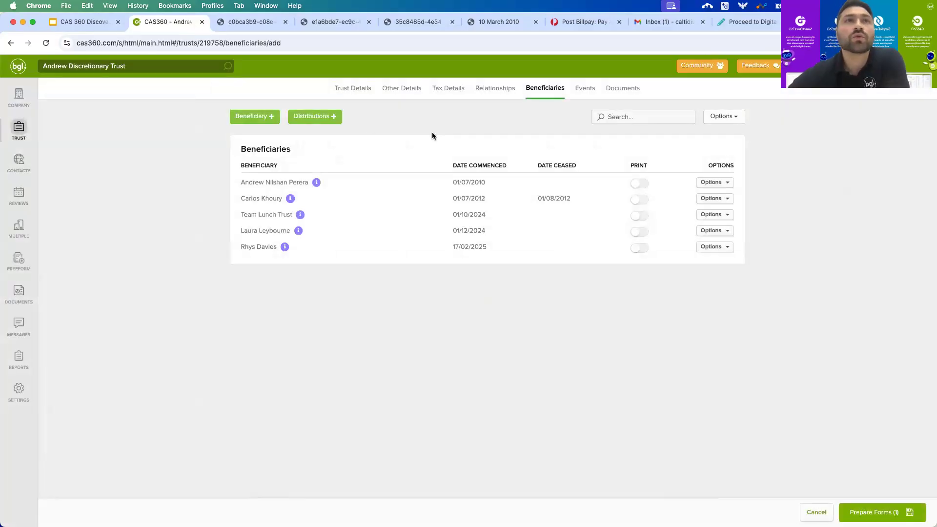
click(327, 121)
click(324, 135)
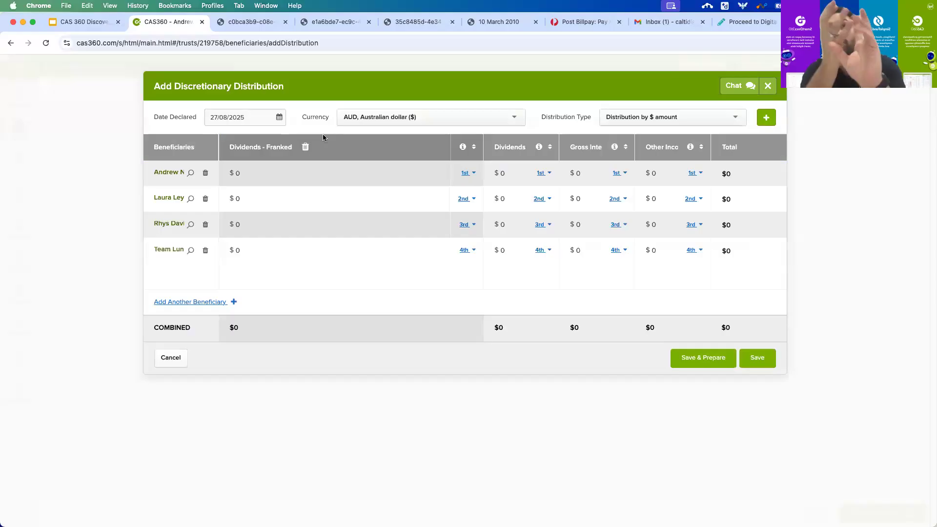
click(683, 118)
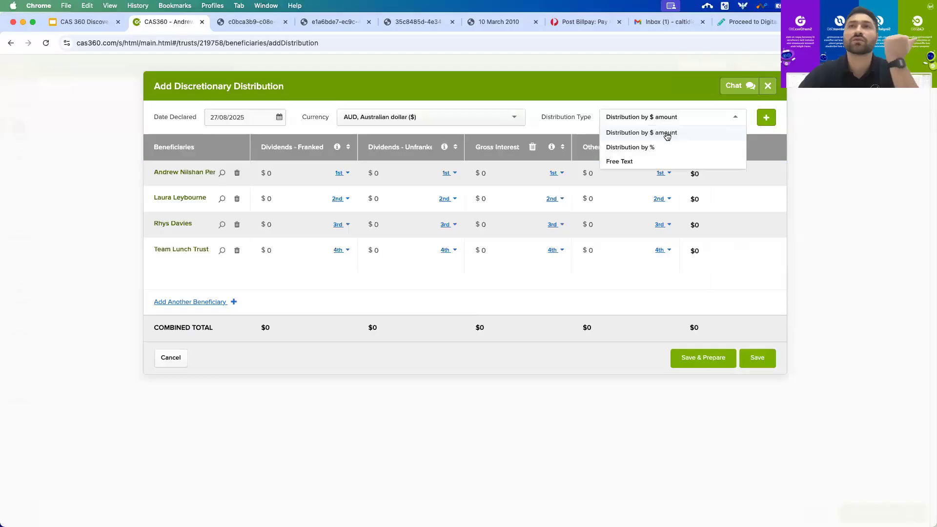
click(647, 161)
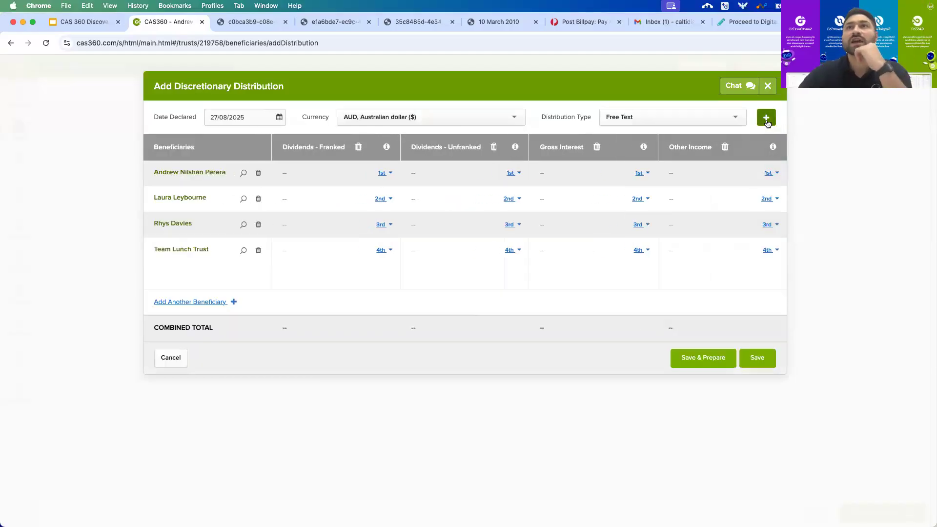
Browse the additional income categories available for the distribution, from Small Business Income to Corpus Distribution, without adding one.
click(766, 119)
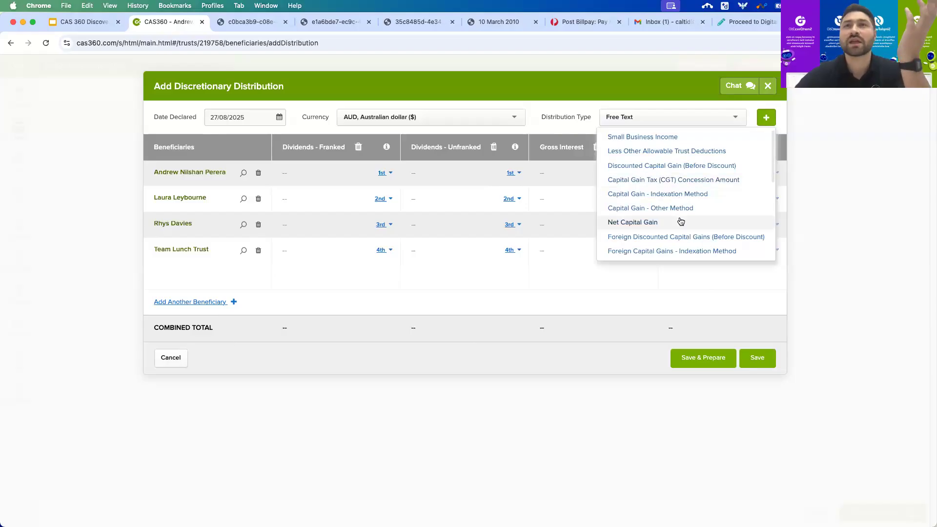
scroll(730, 207, down, 3)
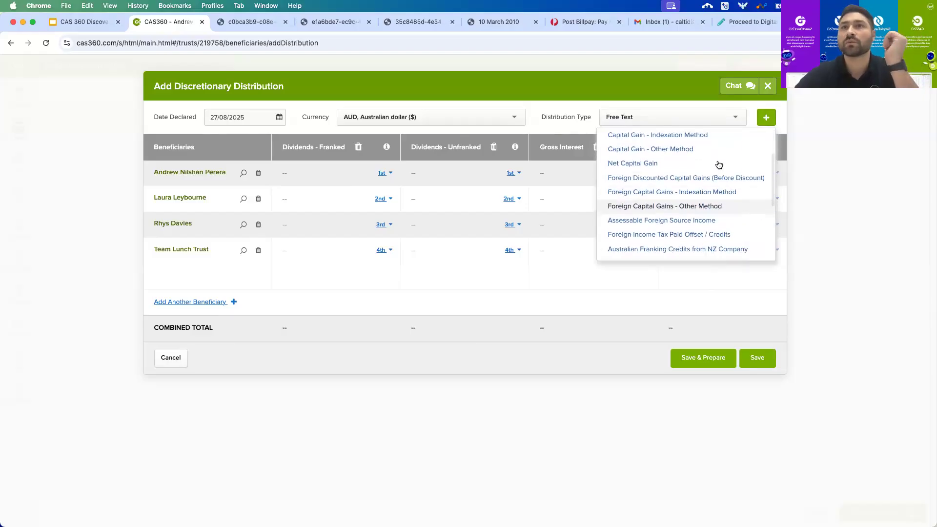
scroll(709, 211, down, 3)
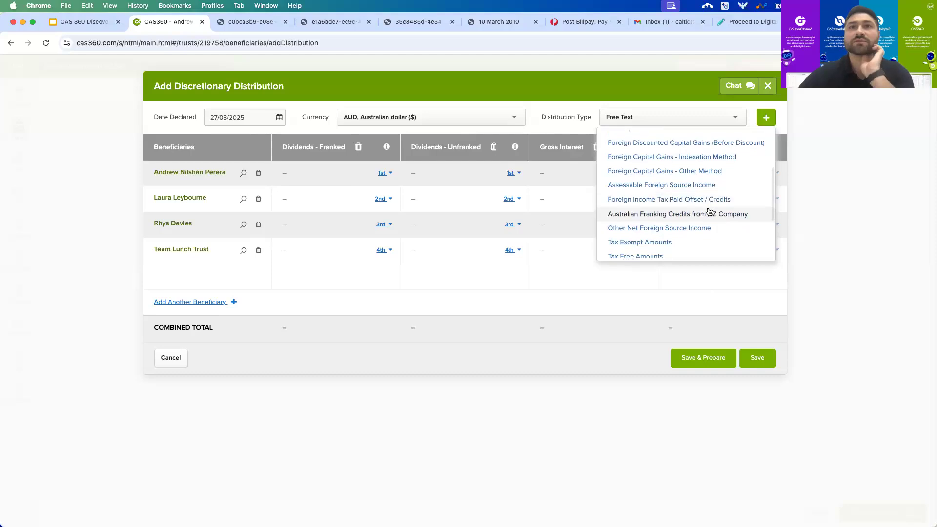
scroll(709, 211, down, 4)
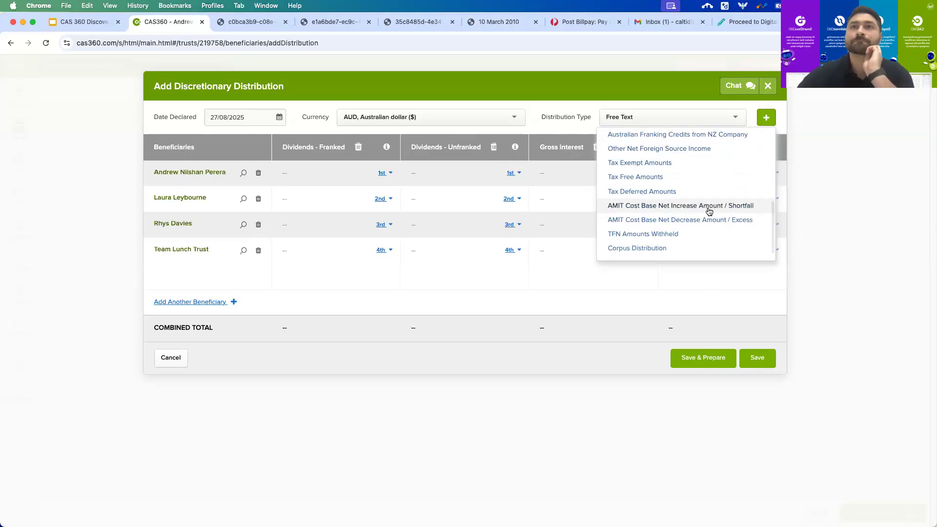
click(770, 120)
Enter Three, 34$, 5 and 55 as the beneficiaries' franked dividends and 5 in every other income field, then save and prepare the documents.
click(303, 172)
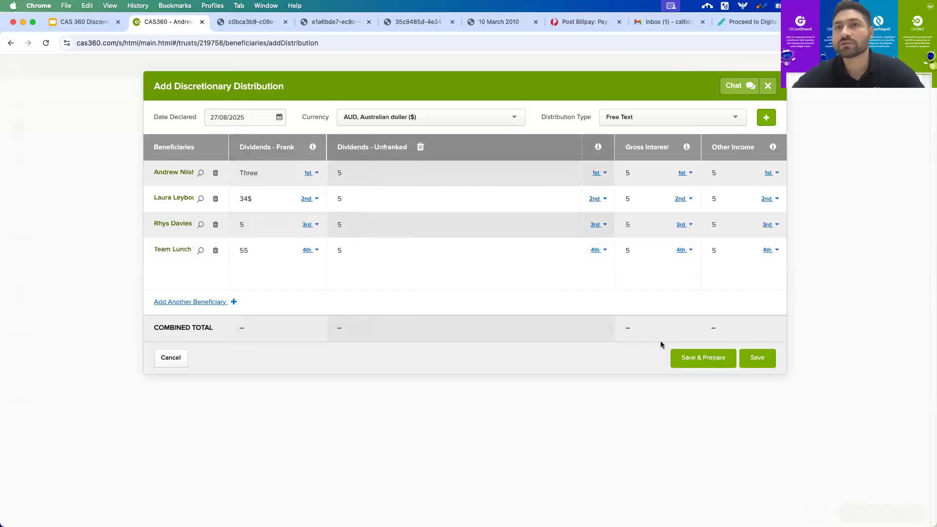
click(680, 357)
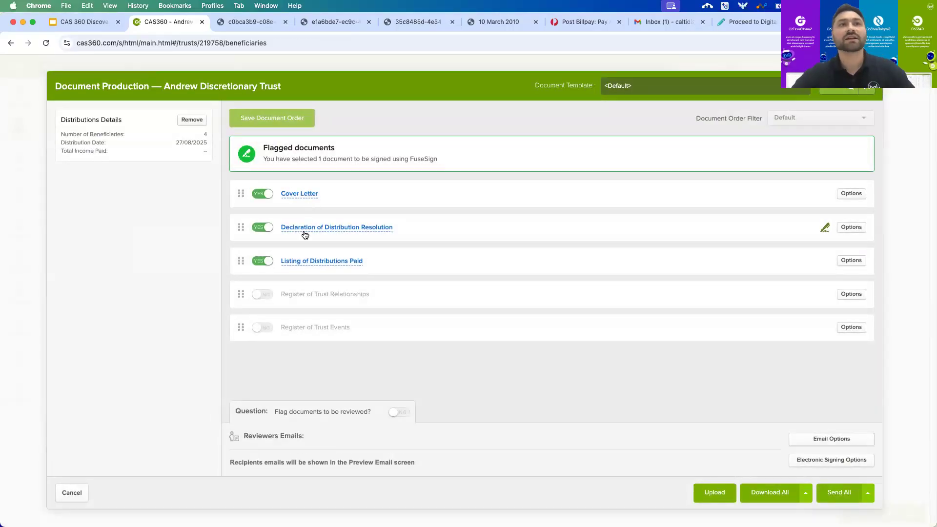
Preview the discretionary trust's Declaration of Distribution Resolution and Listing of Distributions Paid, then close document production.
click(303, 227)
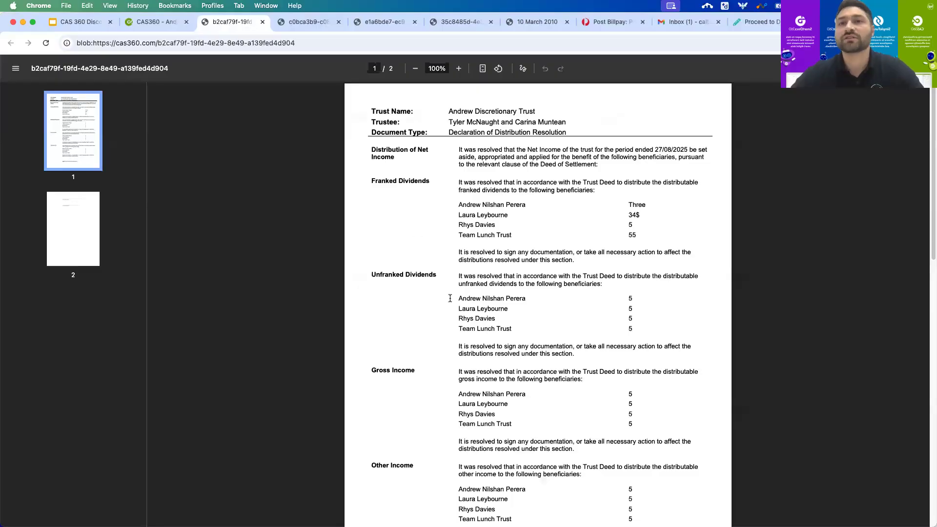
scroll(564, 319, down, 8)
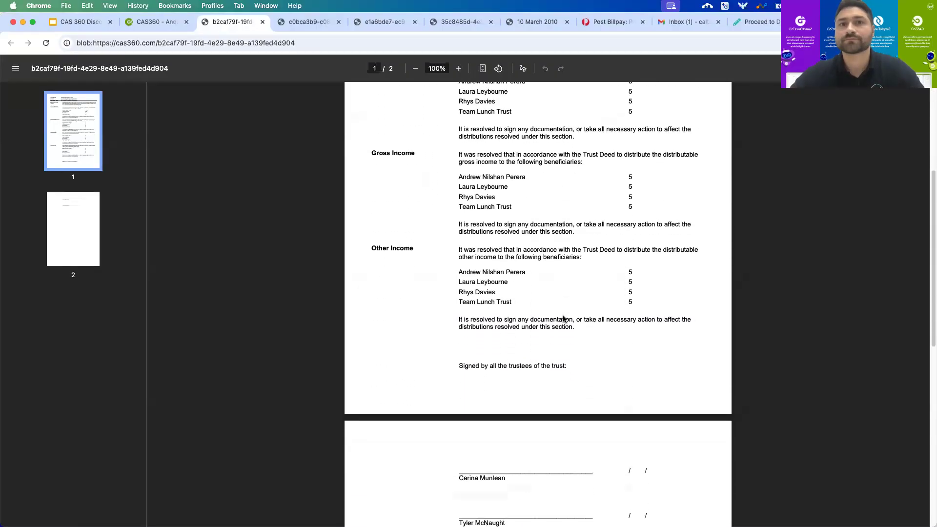
scroll(564, 320, down, 3)
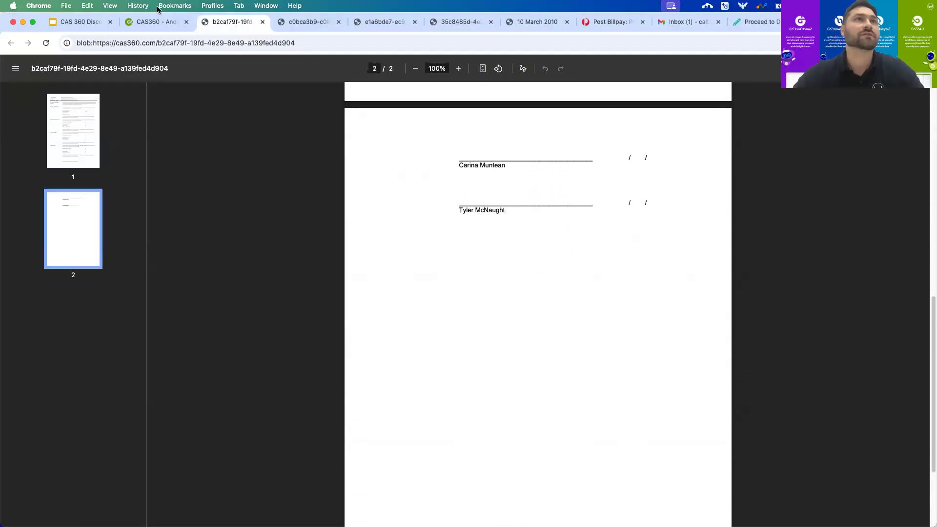
click(161, 21)
click(322, 261)
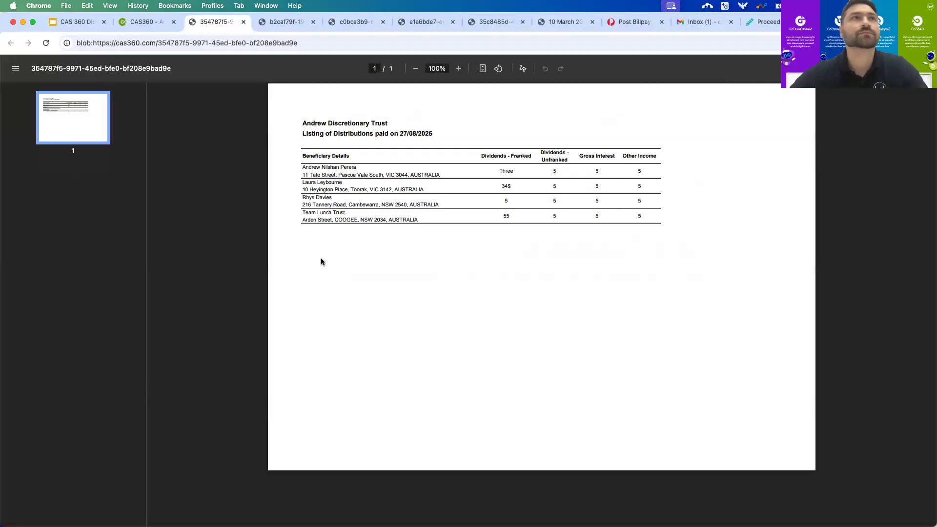
click(146, 22)
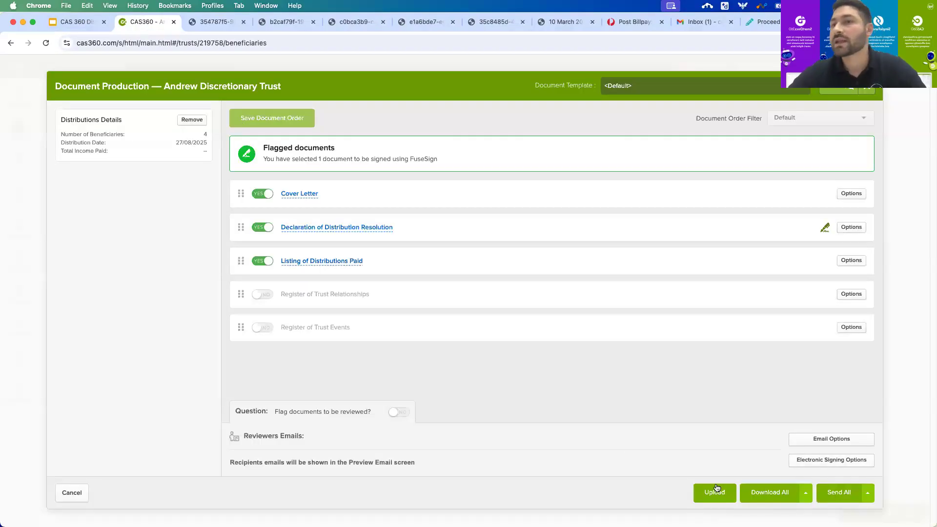
click(871, 90)
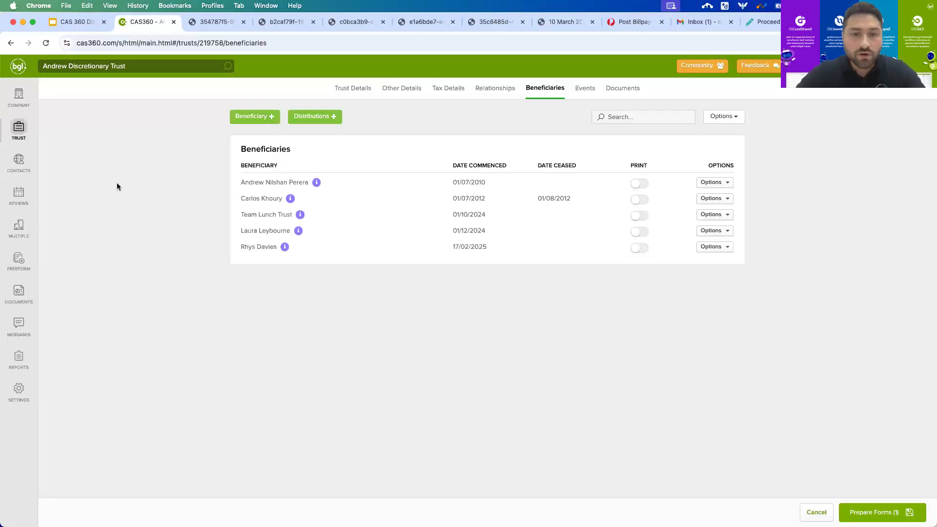
Return to the company list and open the CAS 360 help site.
click(30, 97)
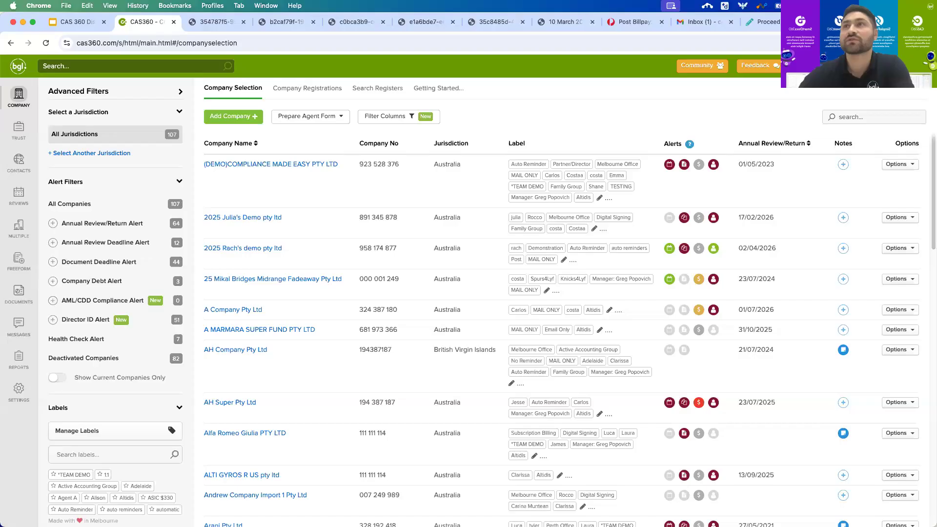
click(904, 65)
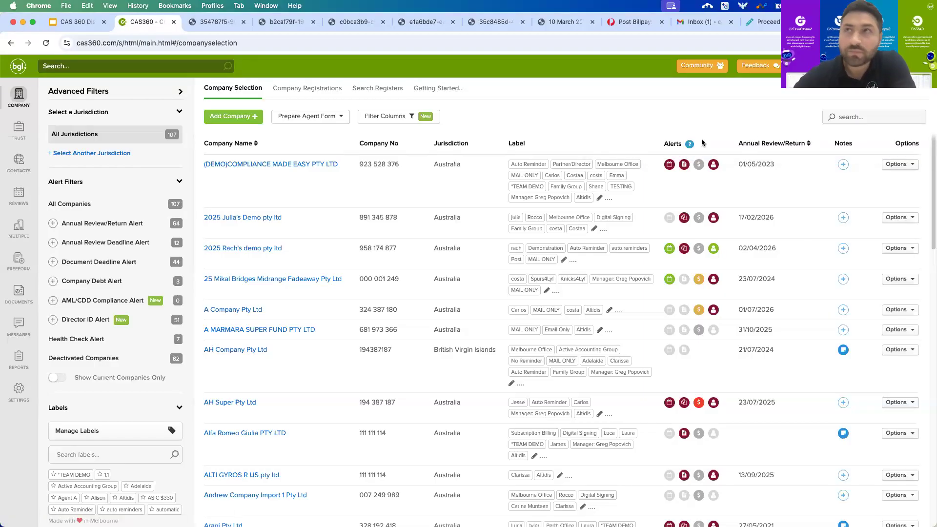
mouse_move(801, 66)
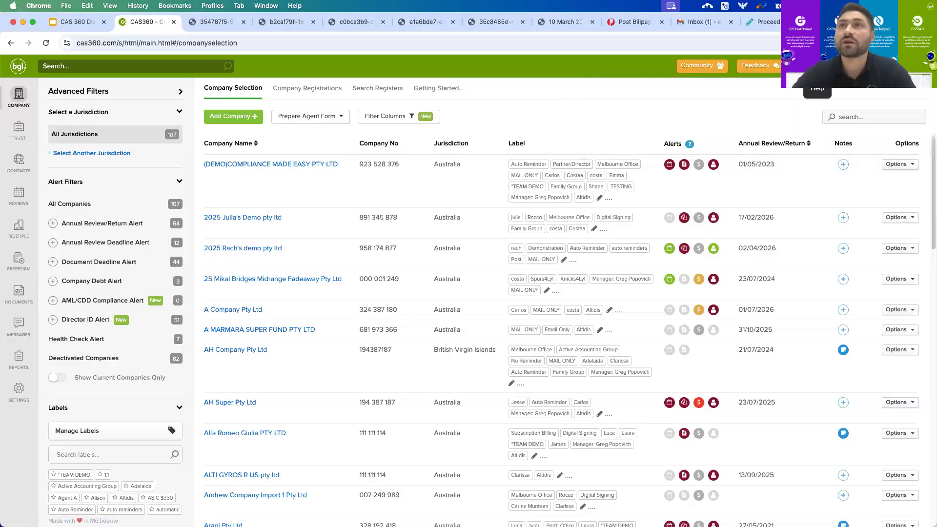
click(816, 66)
click(751, 138)
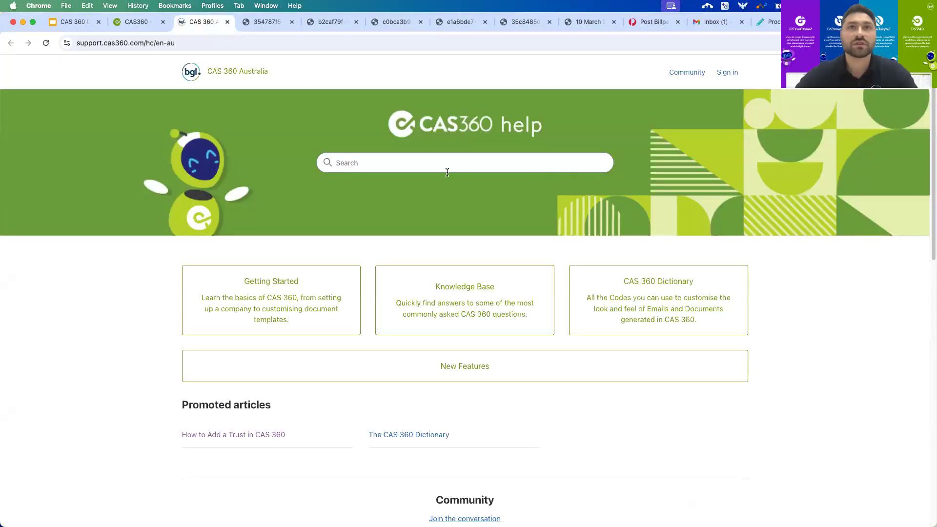
Search the help site for BGLid and read through the BGLiD article down to sending the BGLiD request.
text(BGLid)
key(Return)
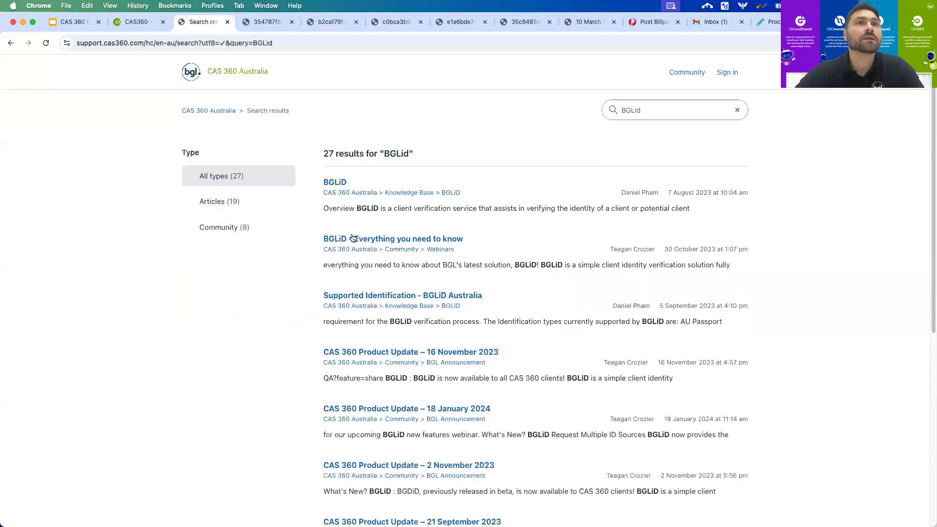
click(340, 188)
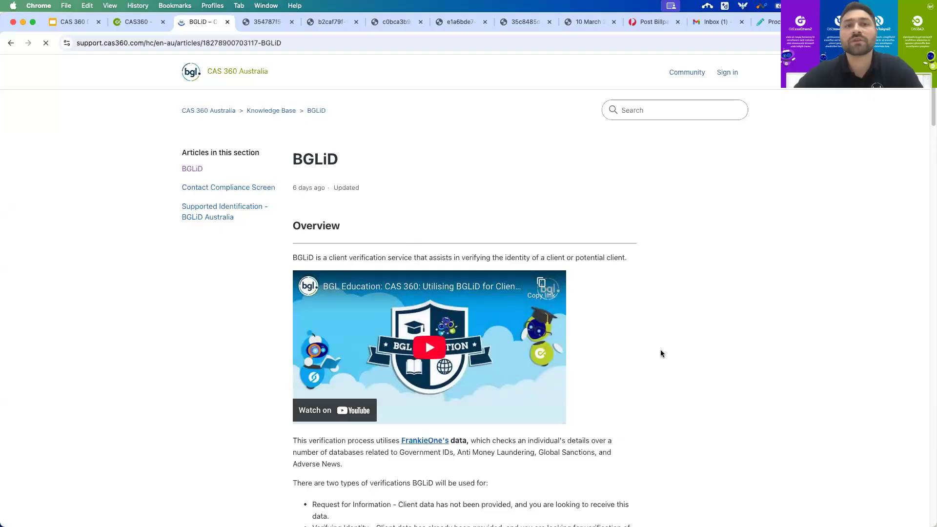
scroll(570, 366, down, 6)
scroll(570, 365, down, 13)
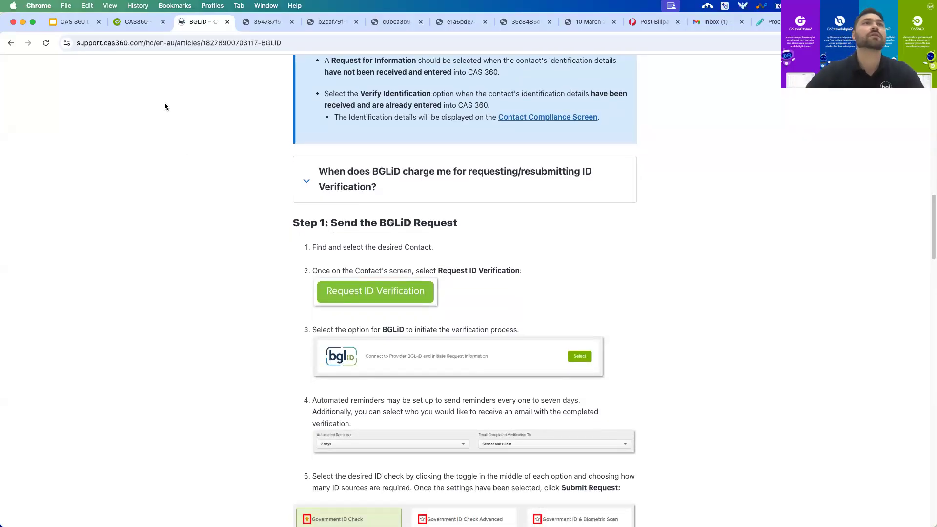
Switch to the Google Slides presentation, start the slideshow and advance to the Customer Success slide.
click(64, 29)
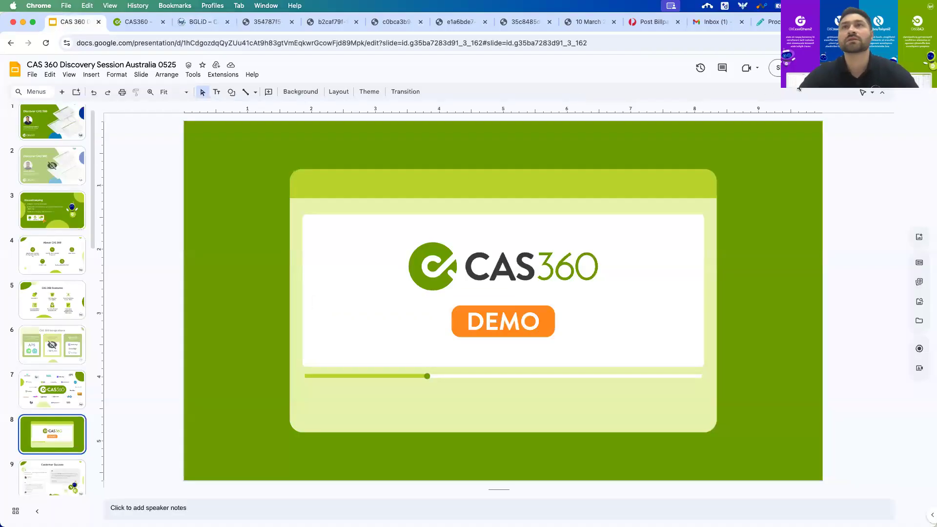
click(777, 68)
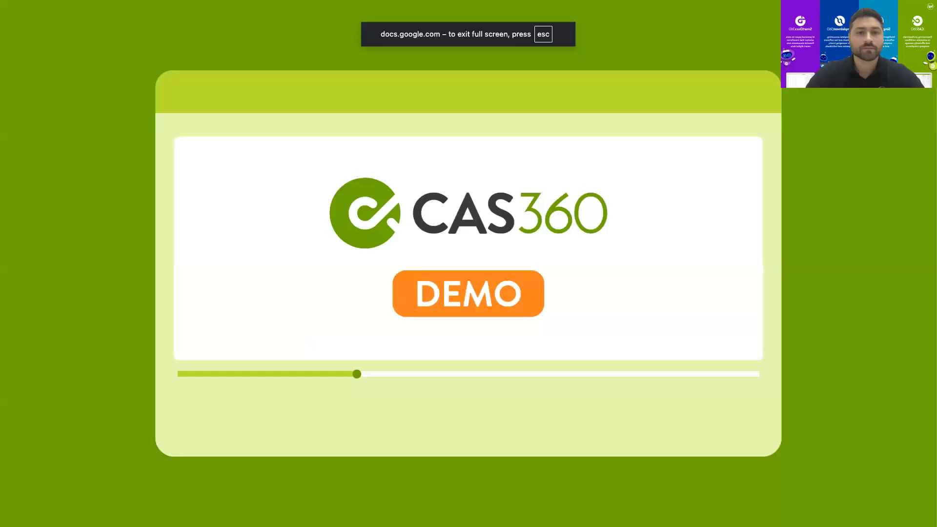
key(Right)
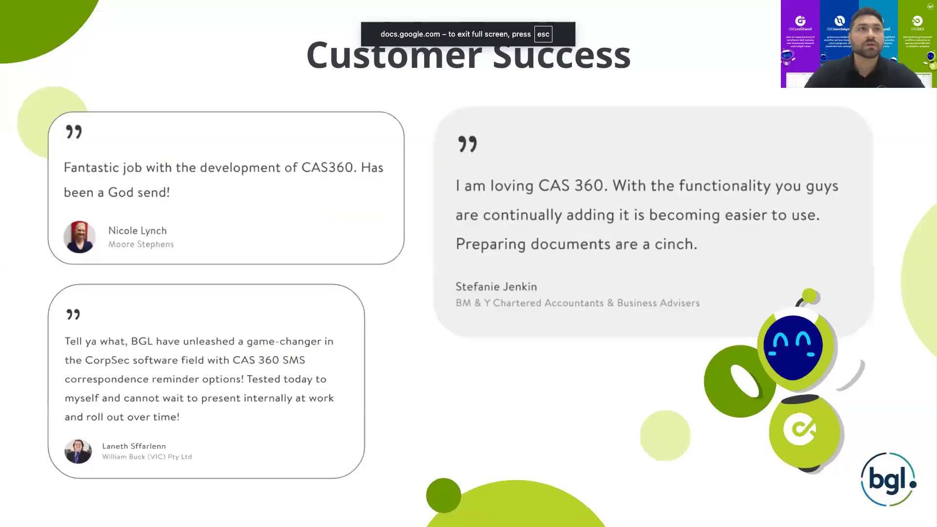